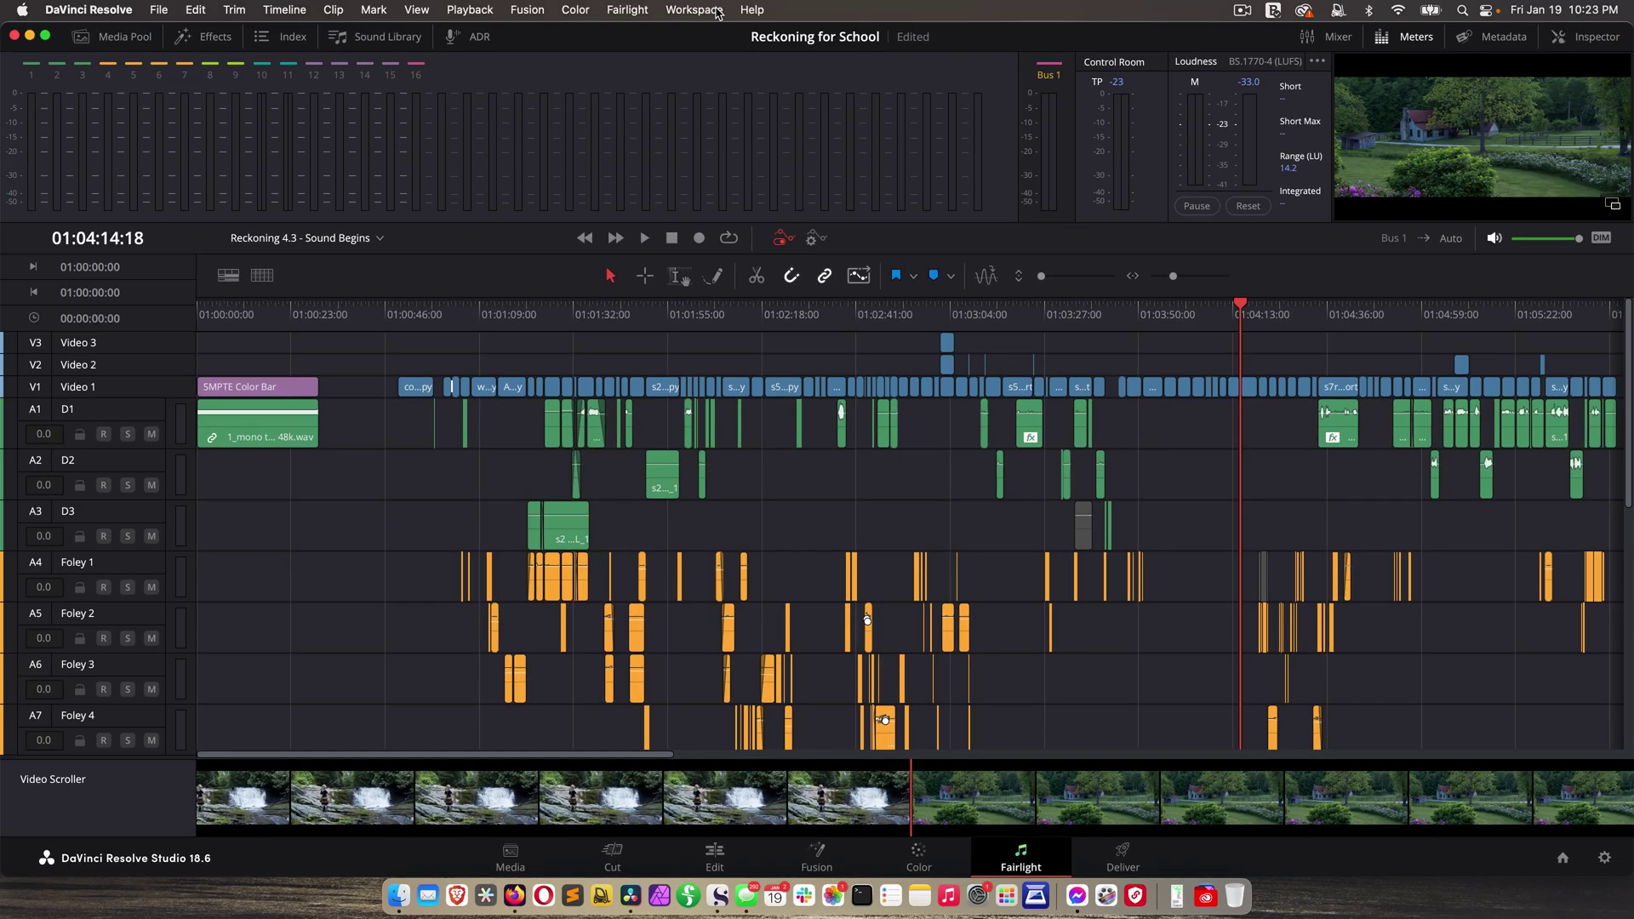
Reset the Fairlight UI layout from the Workspace menu, then toggle the Mixer off and on
{"action": "left_click", "coordinate": [695, 10]}
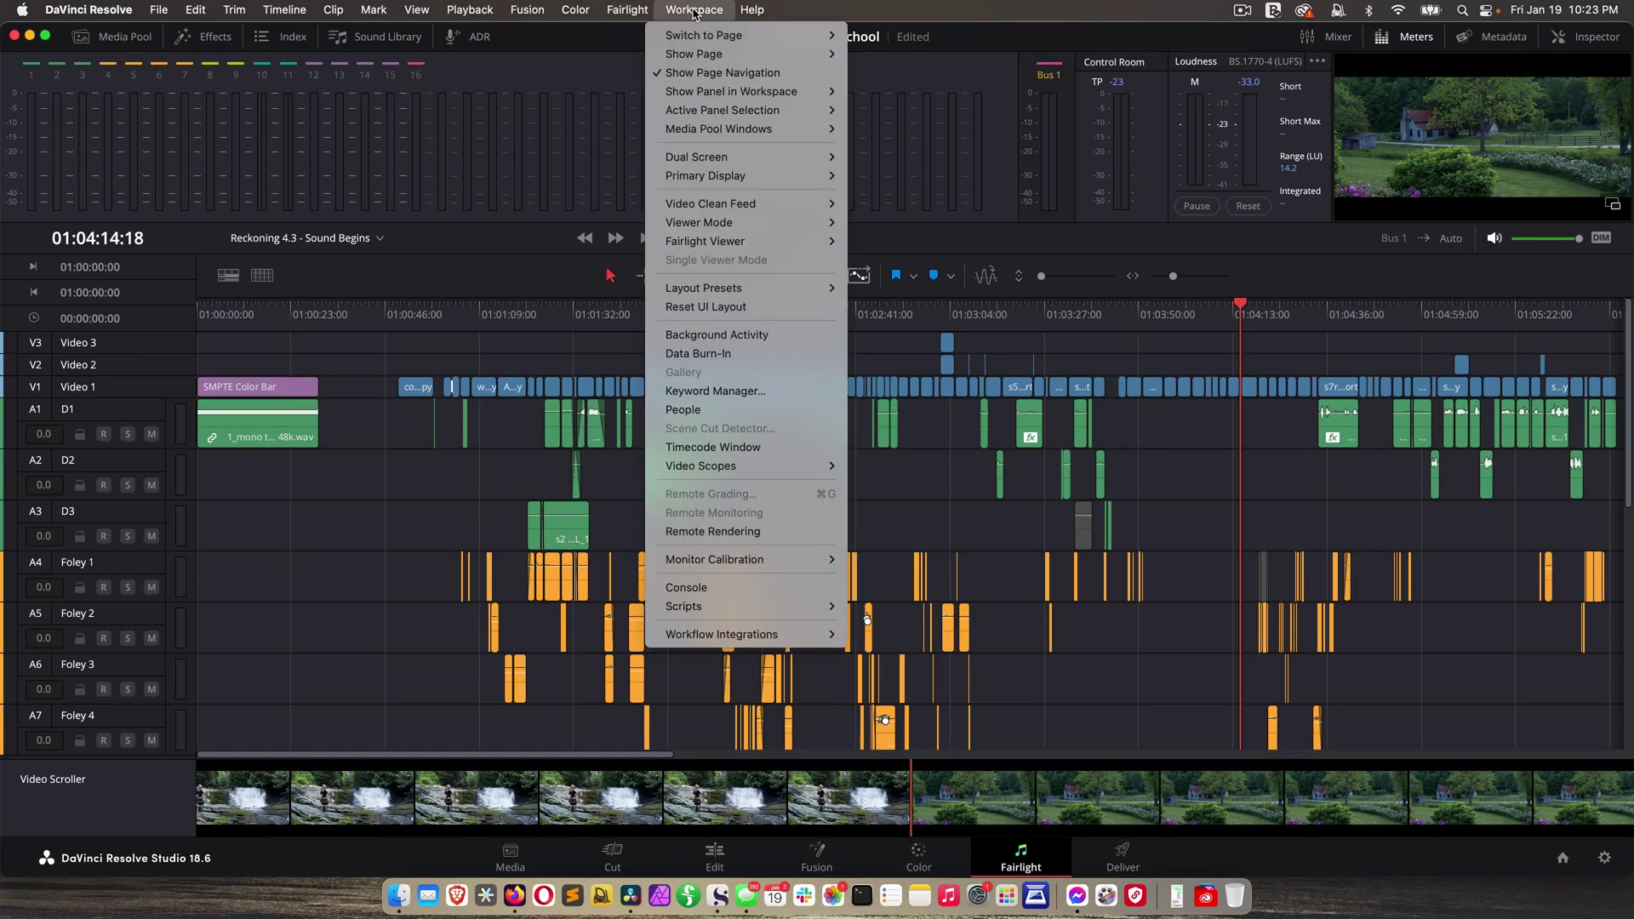
{"action": "left_click", "coordinate": [713, 307]}
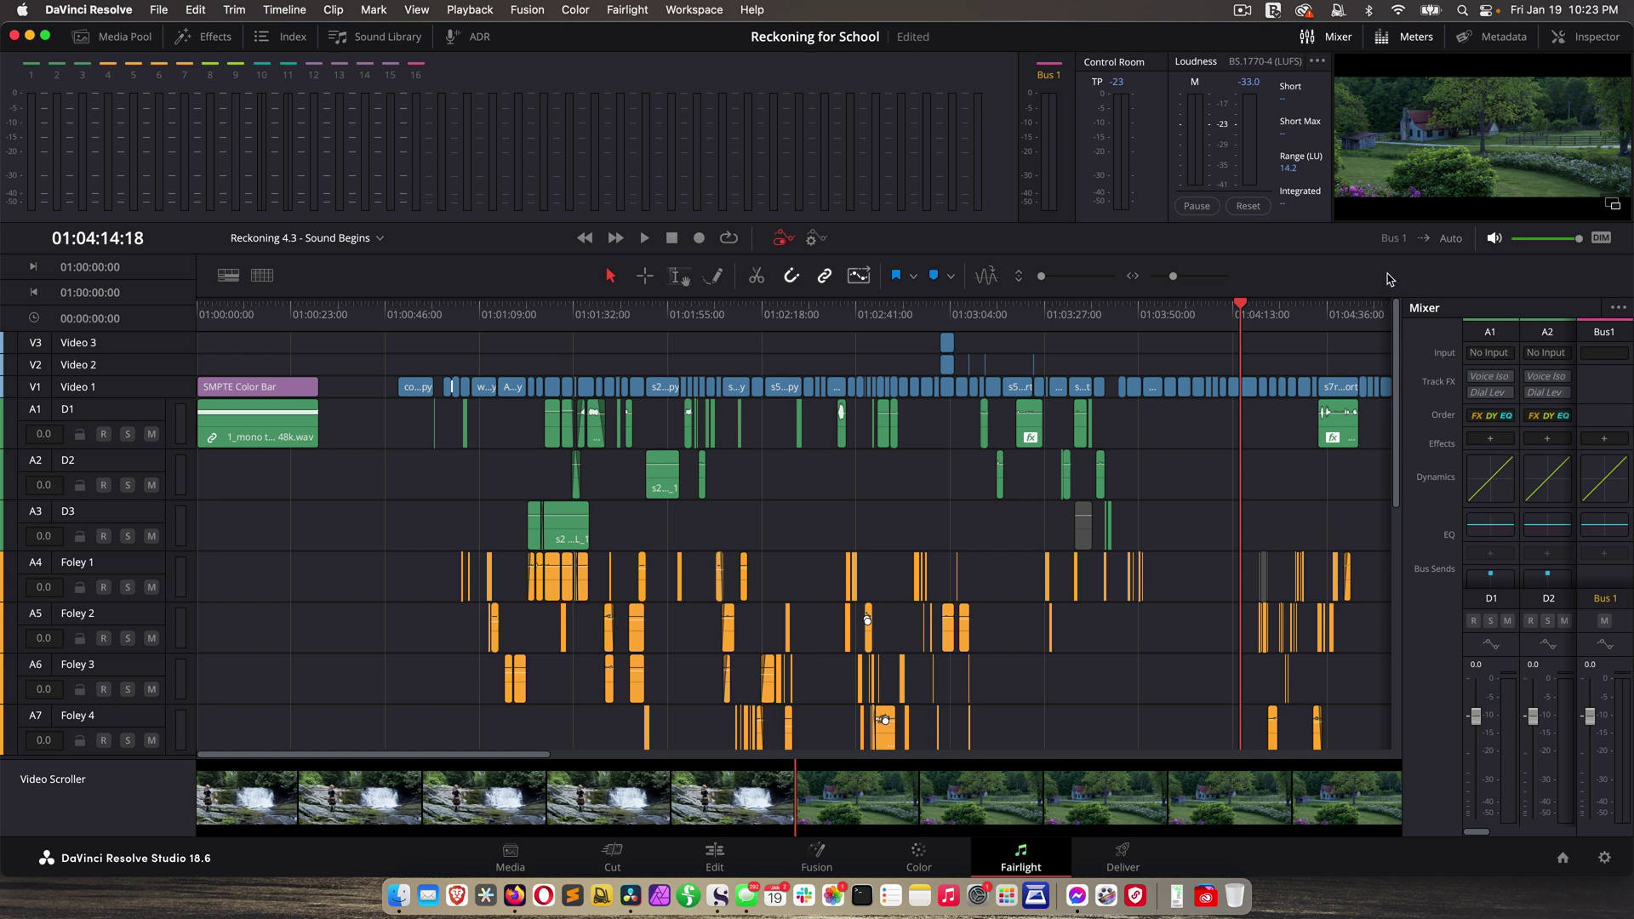
{"action": "left_click", "coordinate": [1336, 40]}
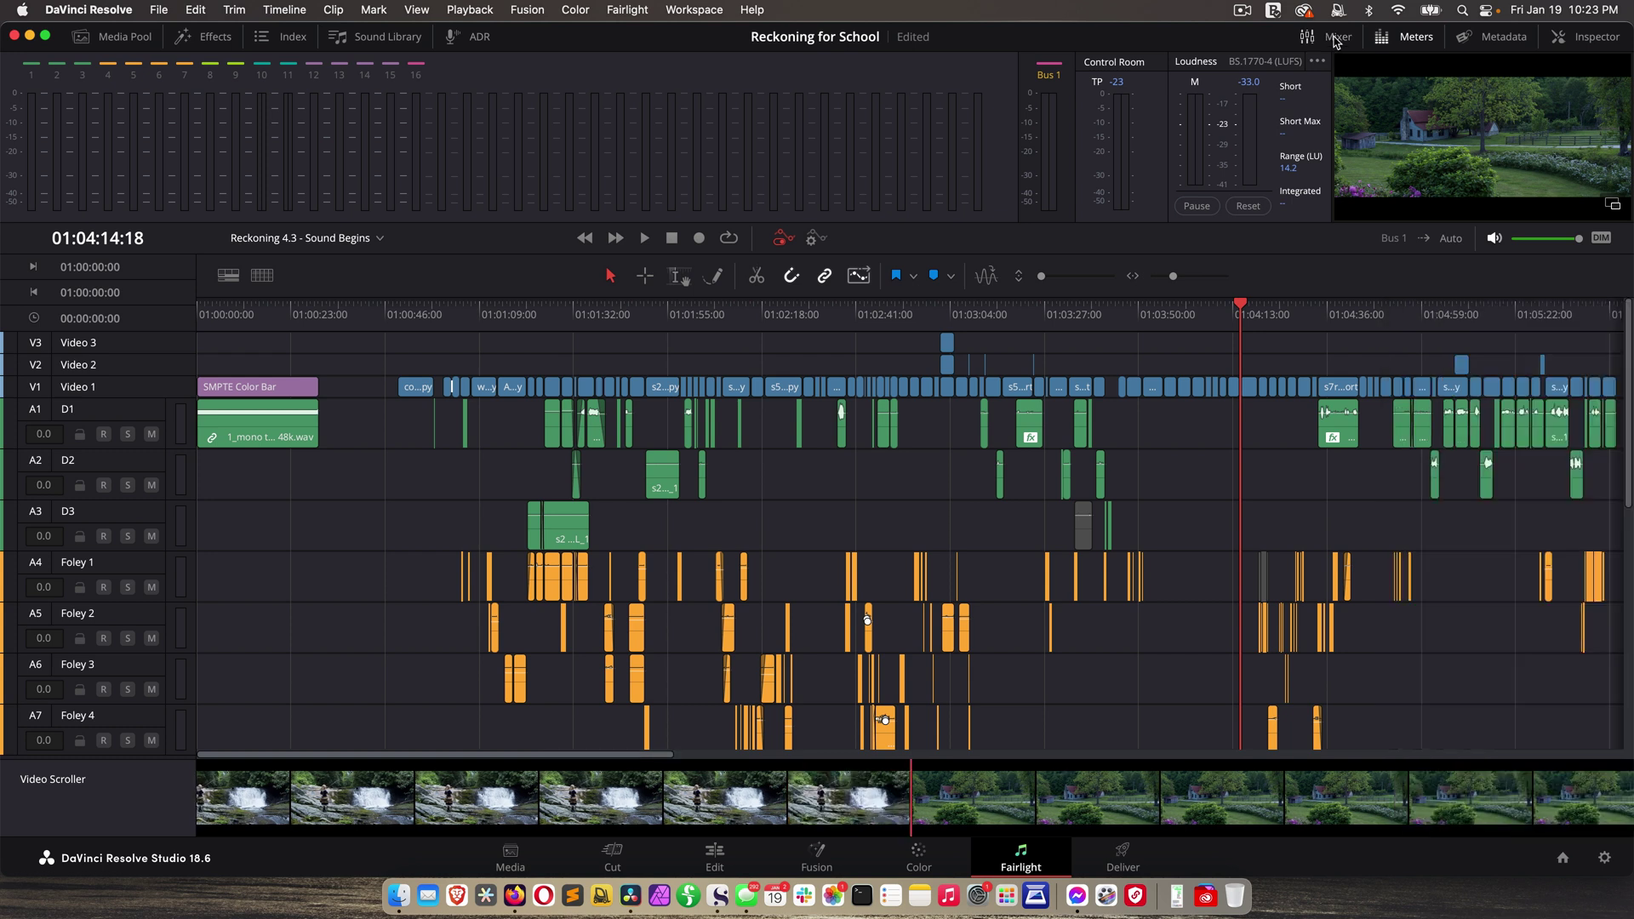
{"action": "left_click", "coordinate": [1336, 39]}
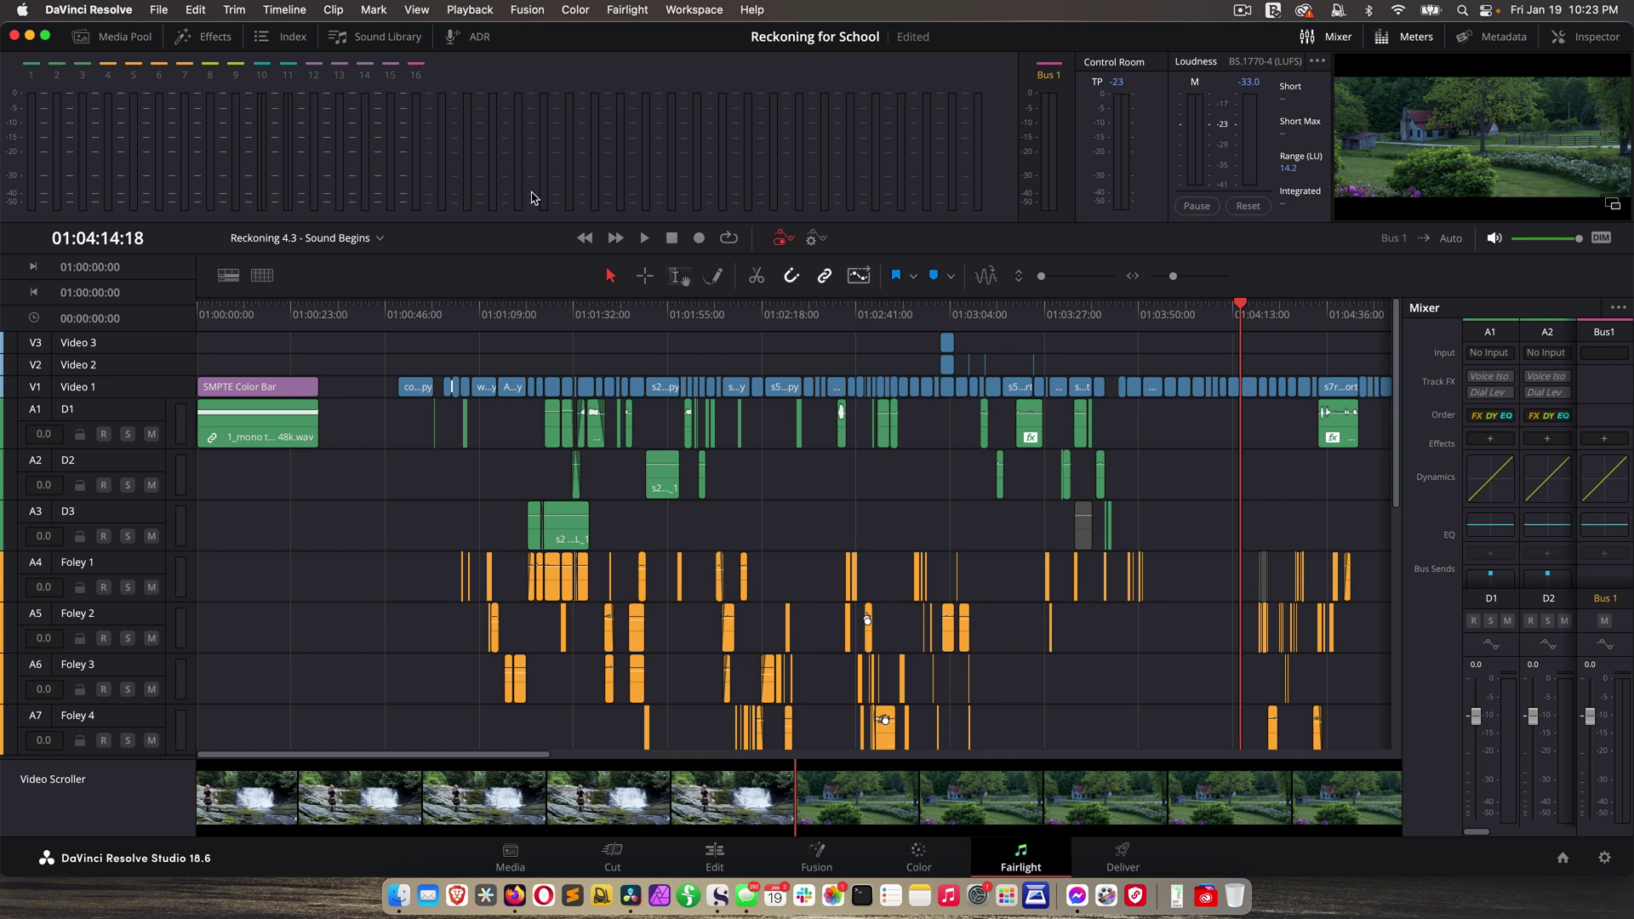
Toggle the Meters panel off and on, then show the Metadata and Inspector panels
{"action": "left_click", "coordinate": [1416, 40]}
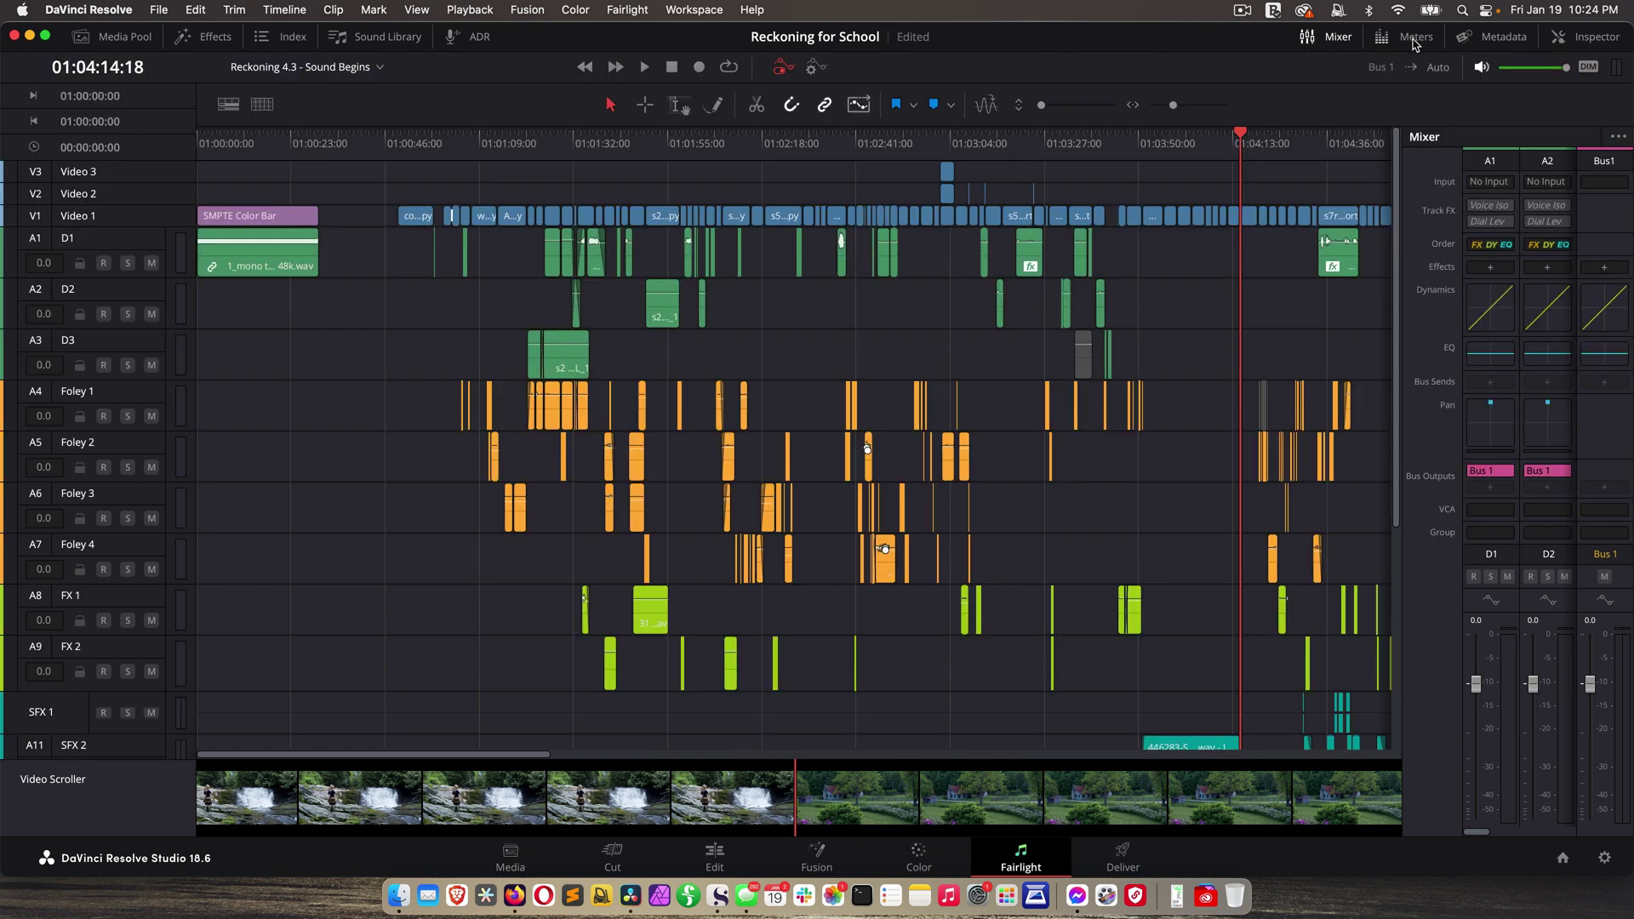
{"action": "left_click", "coordinate": [1415, 39]}
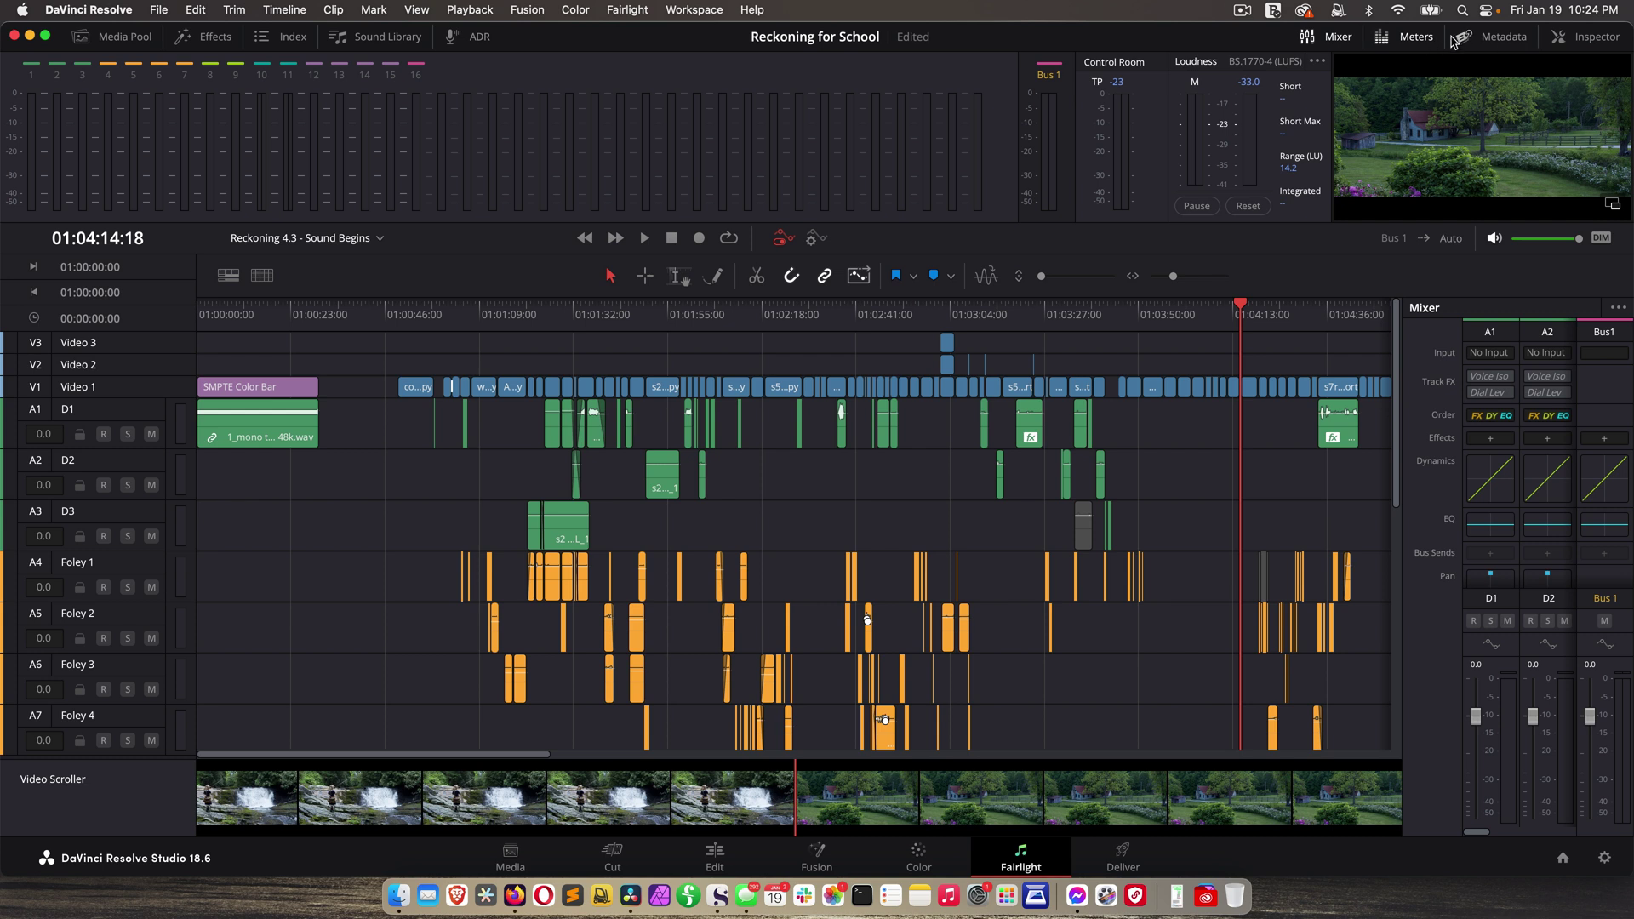
{"action": "left_click", "coordinate": [1502, 39]}
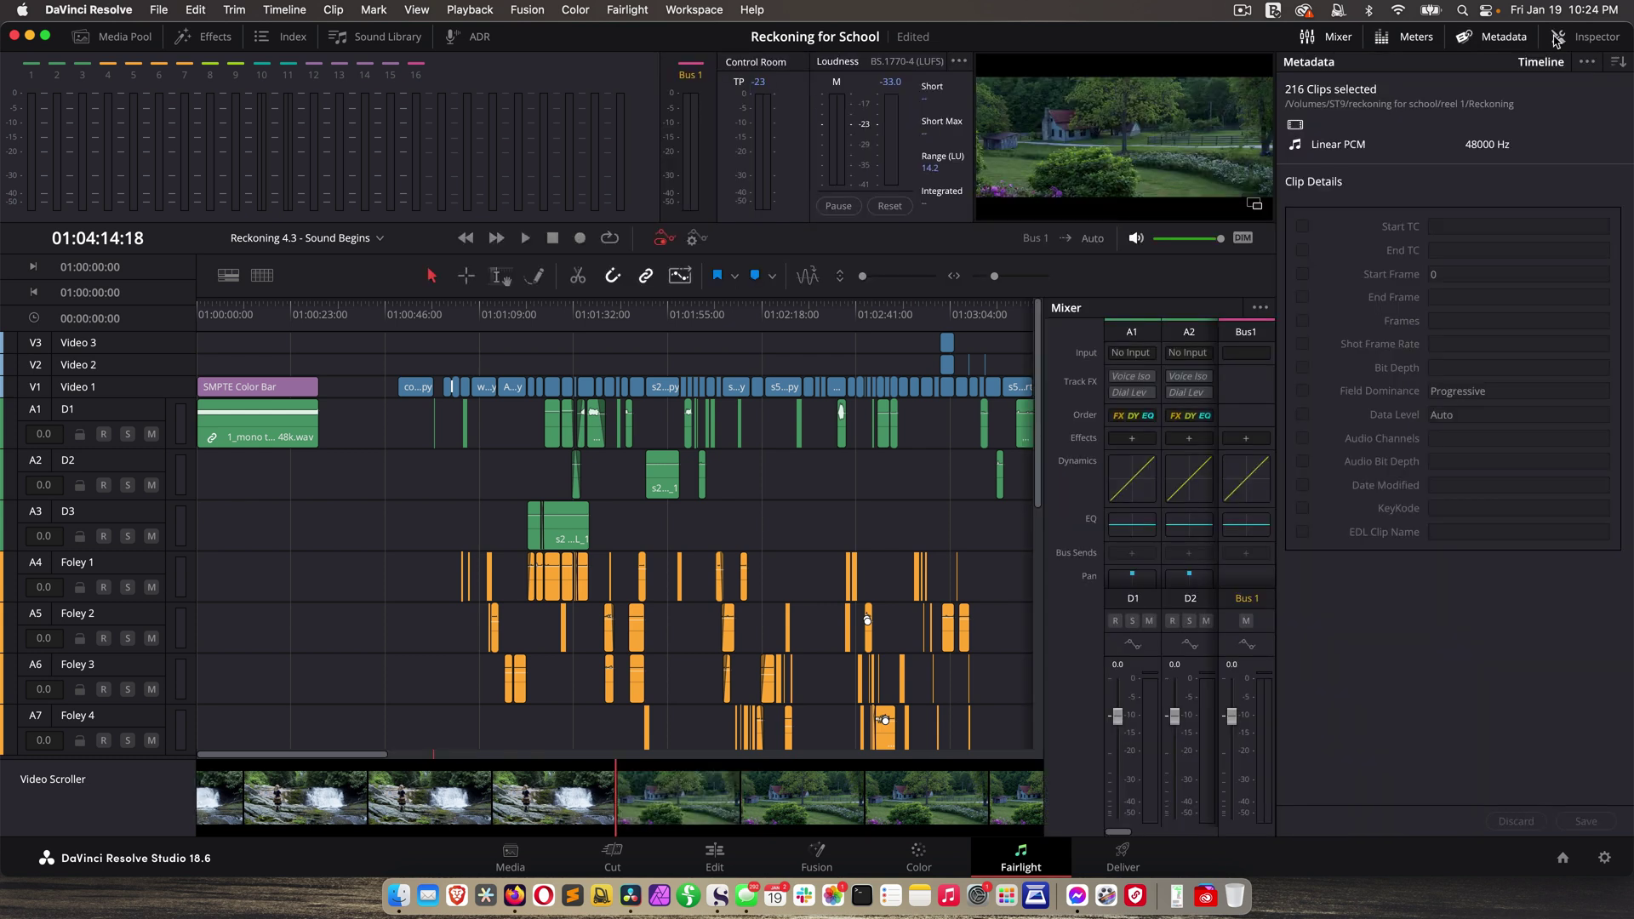
{"action": "left_click", "coordinate": [1597, 38]}
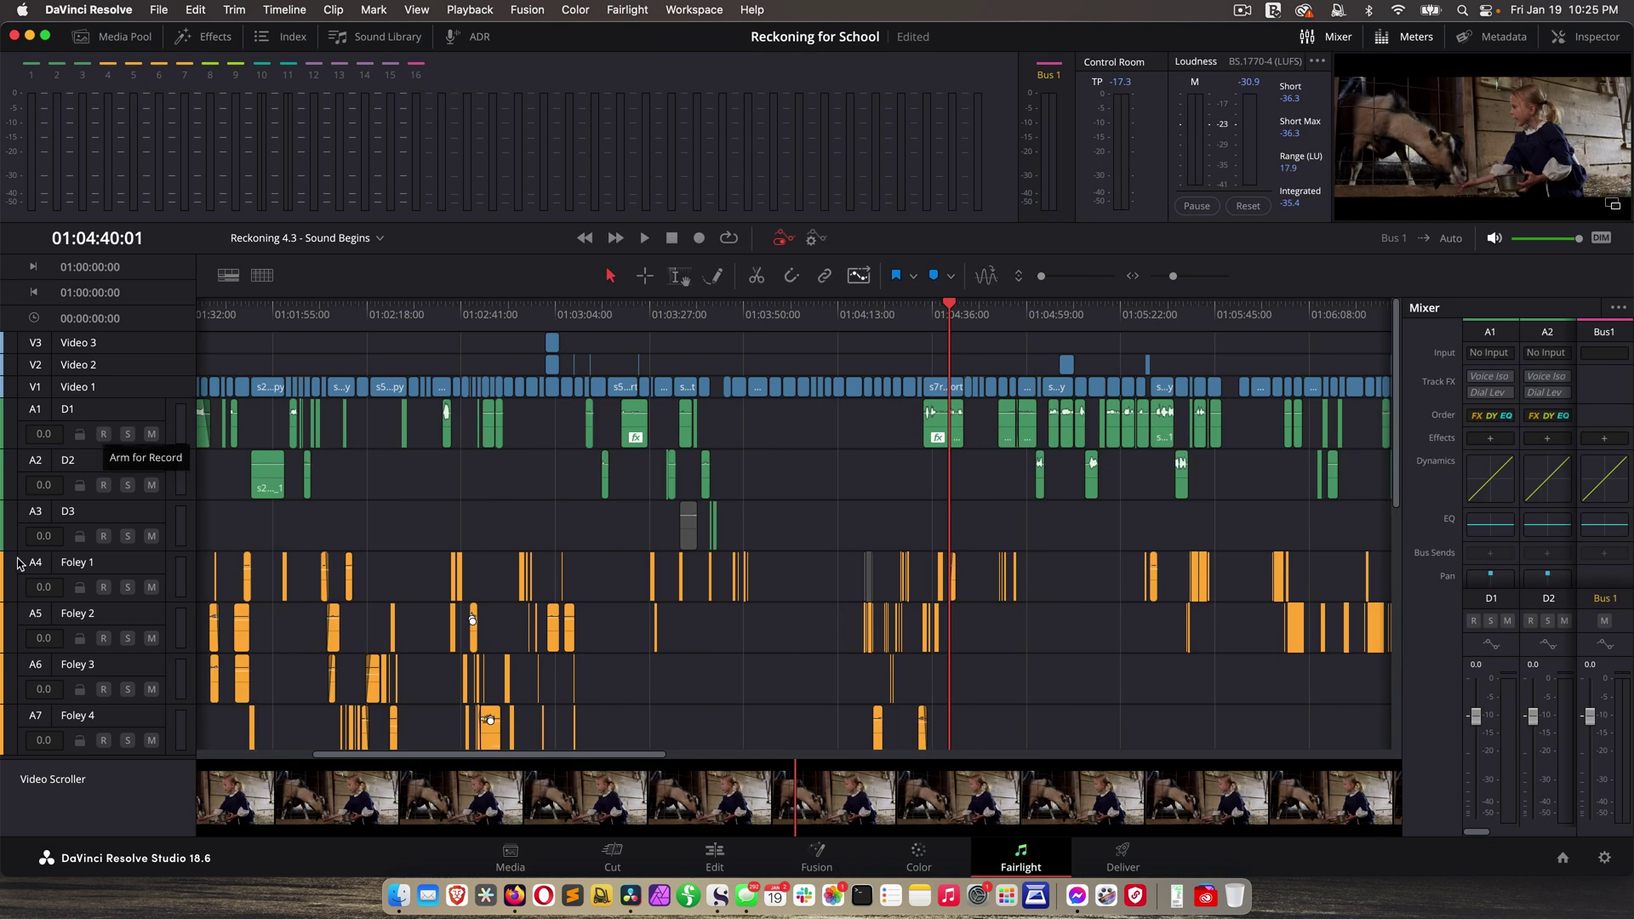
Play a short stretch of the timeline from a clicked position, then stop
{"action": "left_click", "coordinate": [973, 332]}
{"action": "key", "text": "space"}
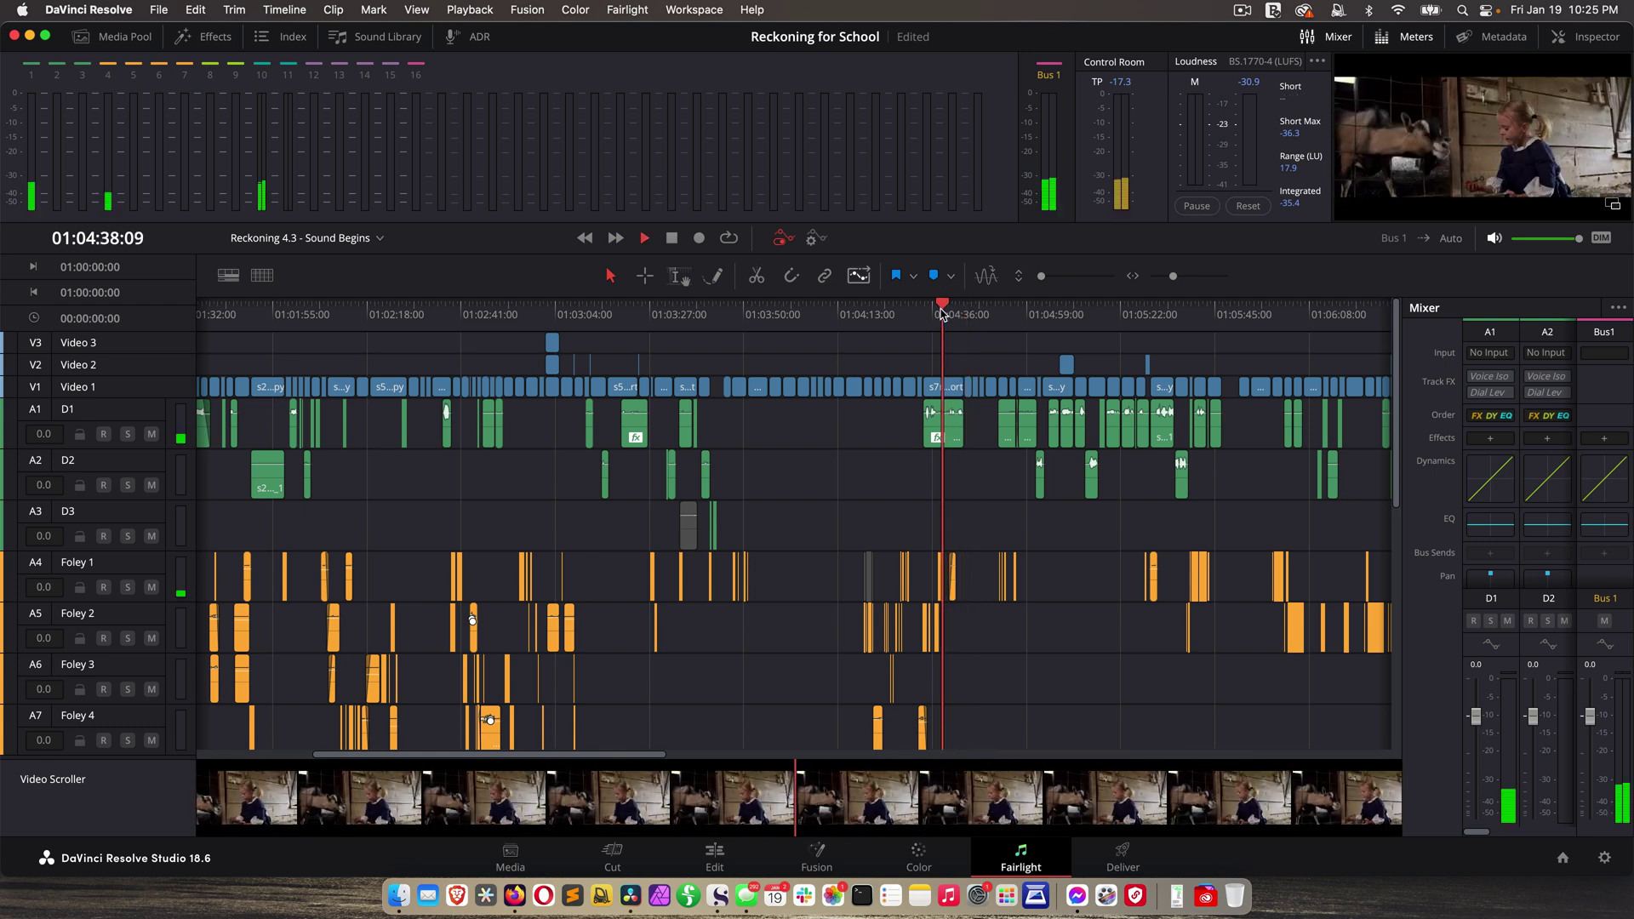
{"action": "key", "text": "space"}
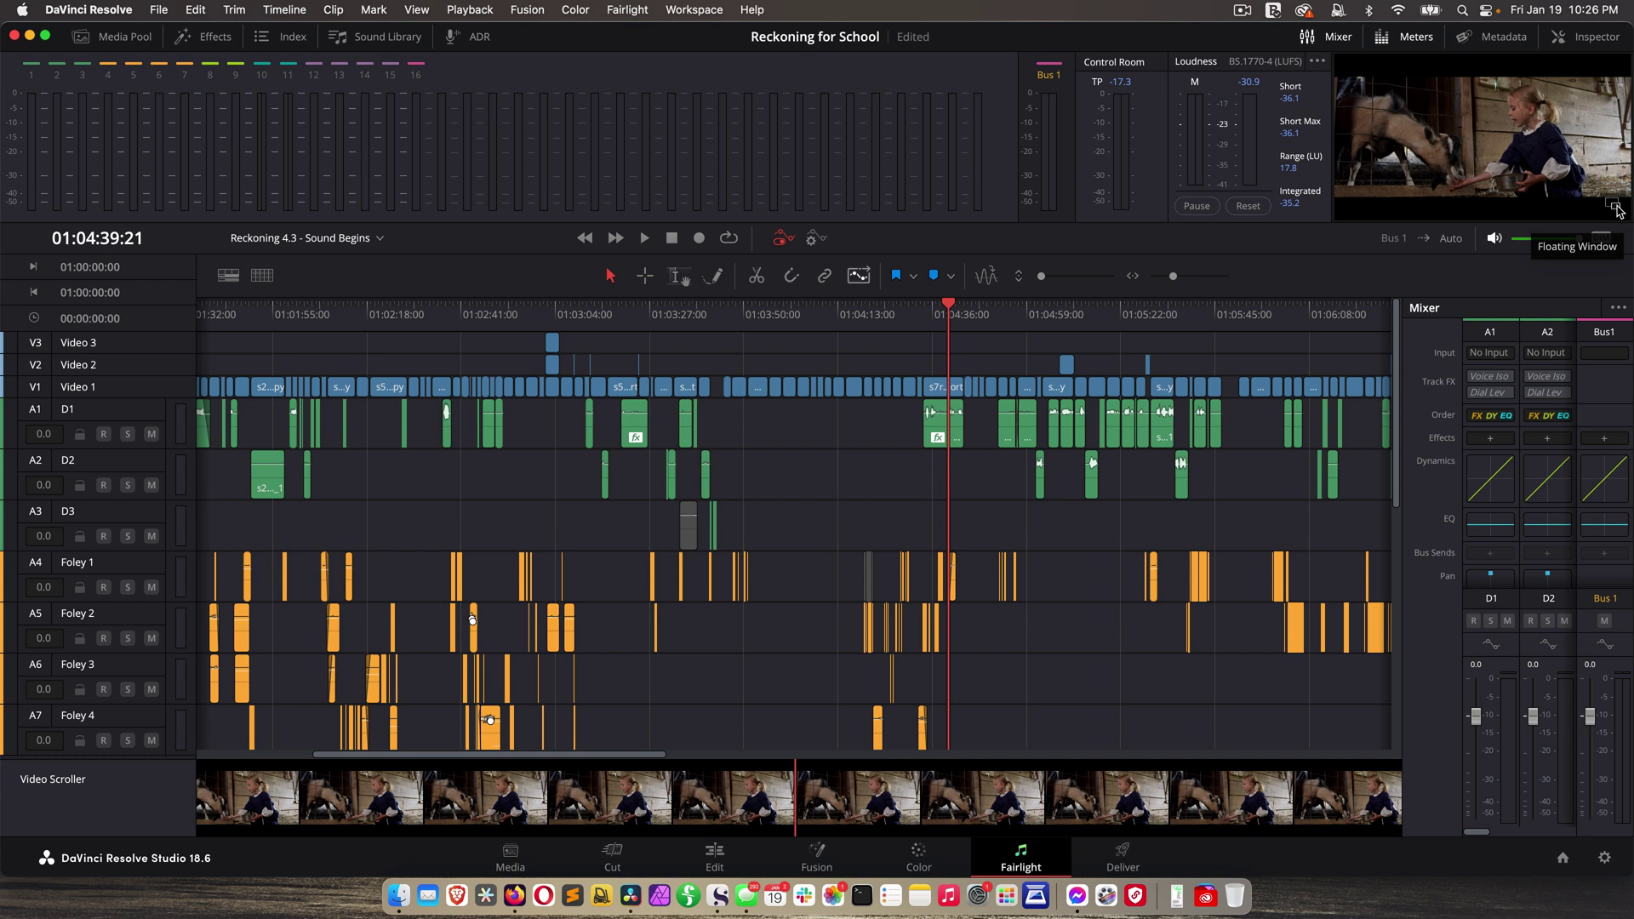
Float the viewer and dock it back, then hide and reshow the Meters panel
{"action": "left_click", "coordinate": [1613, 206]}
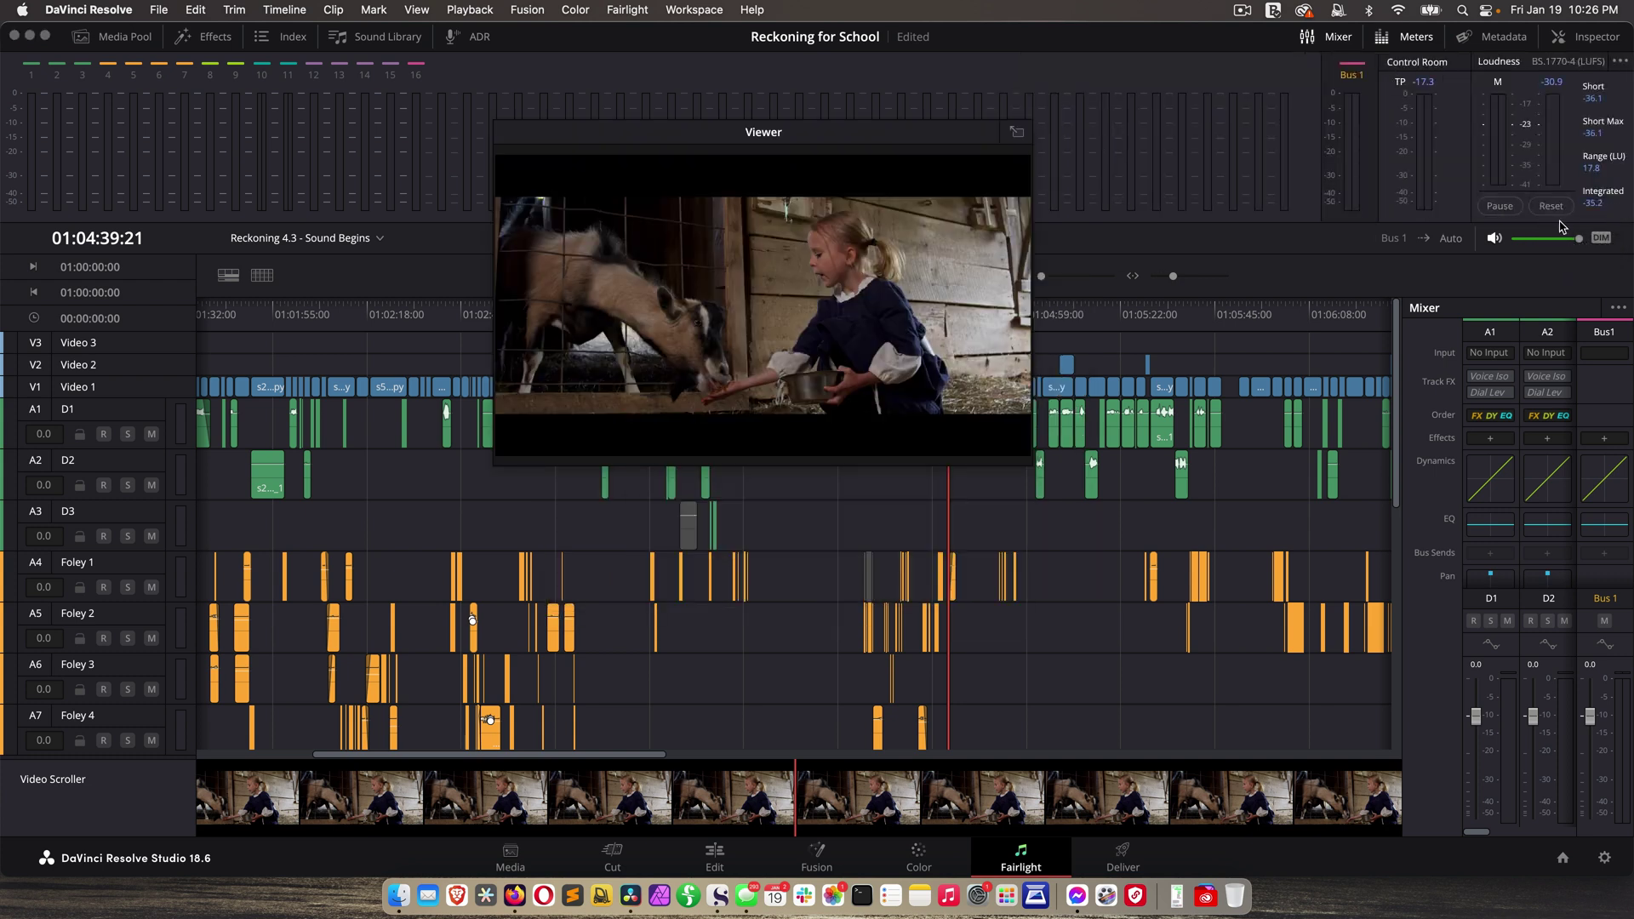
{"action": "left_click", "coordinate": [1017, 132]}
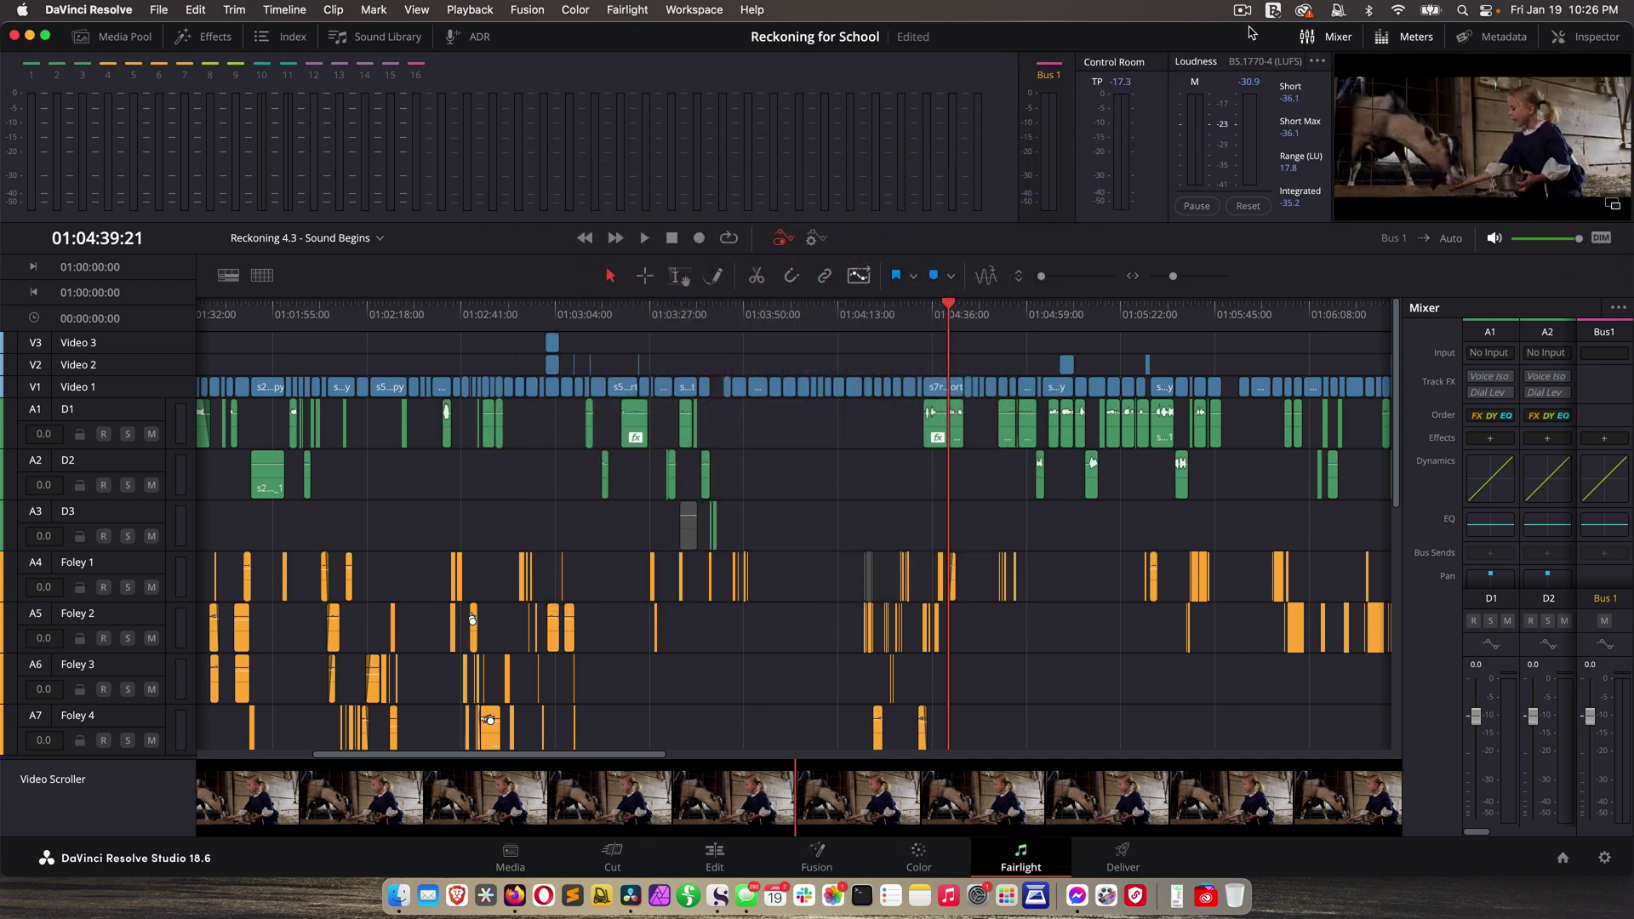
{"action": "left_click", "coordinate": [1411, 40]}
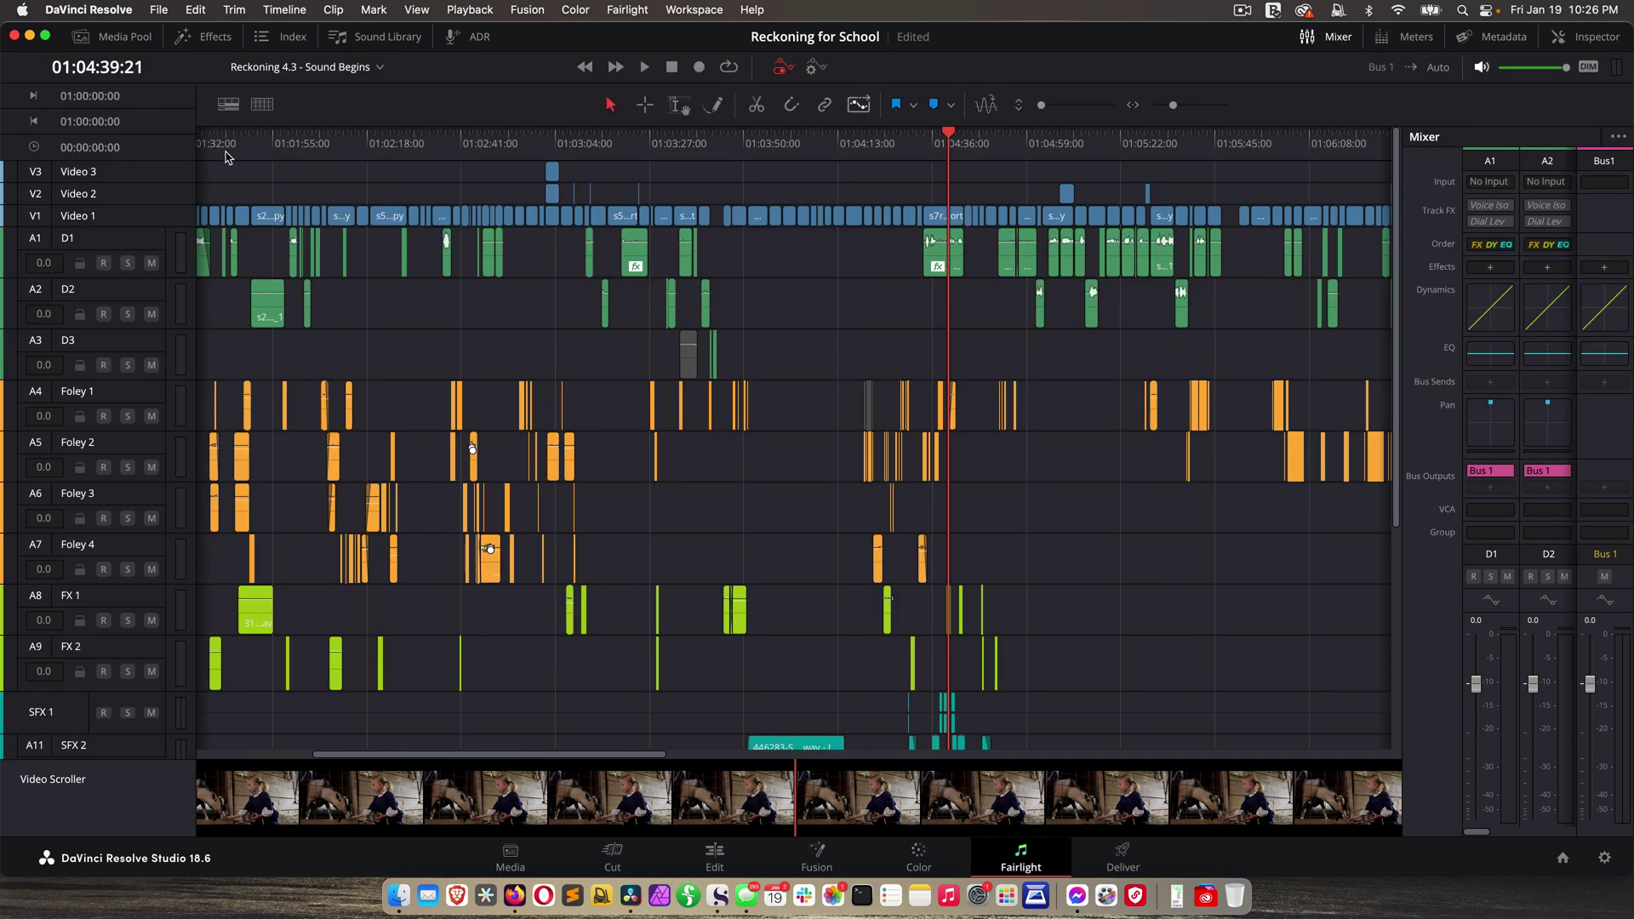
{"action": "left_click", "coordinate": [1400, 39]}
Float the viewer again, move it around the screen, and dock it back above
{"action": "left_click", "coordinate": [1614, 209]}
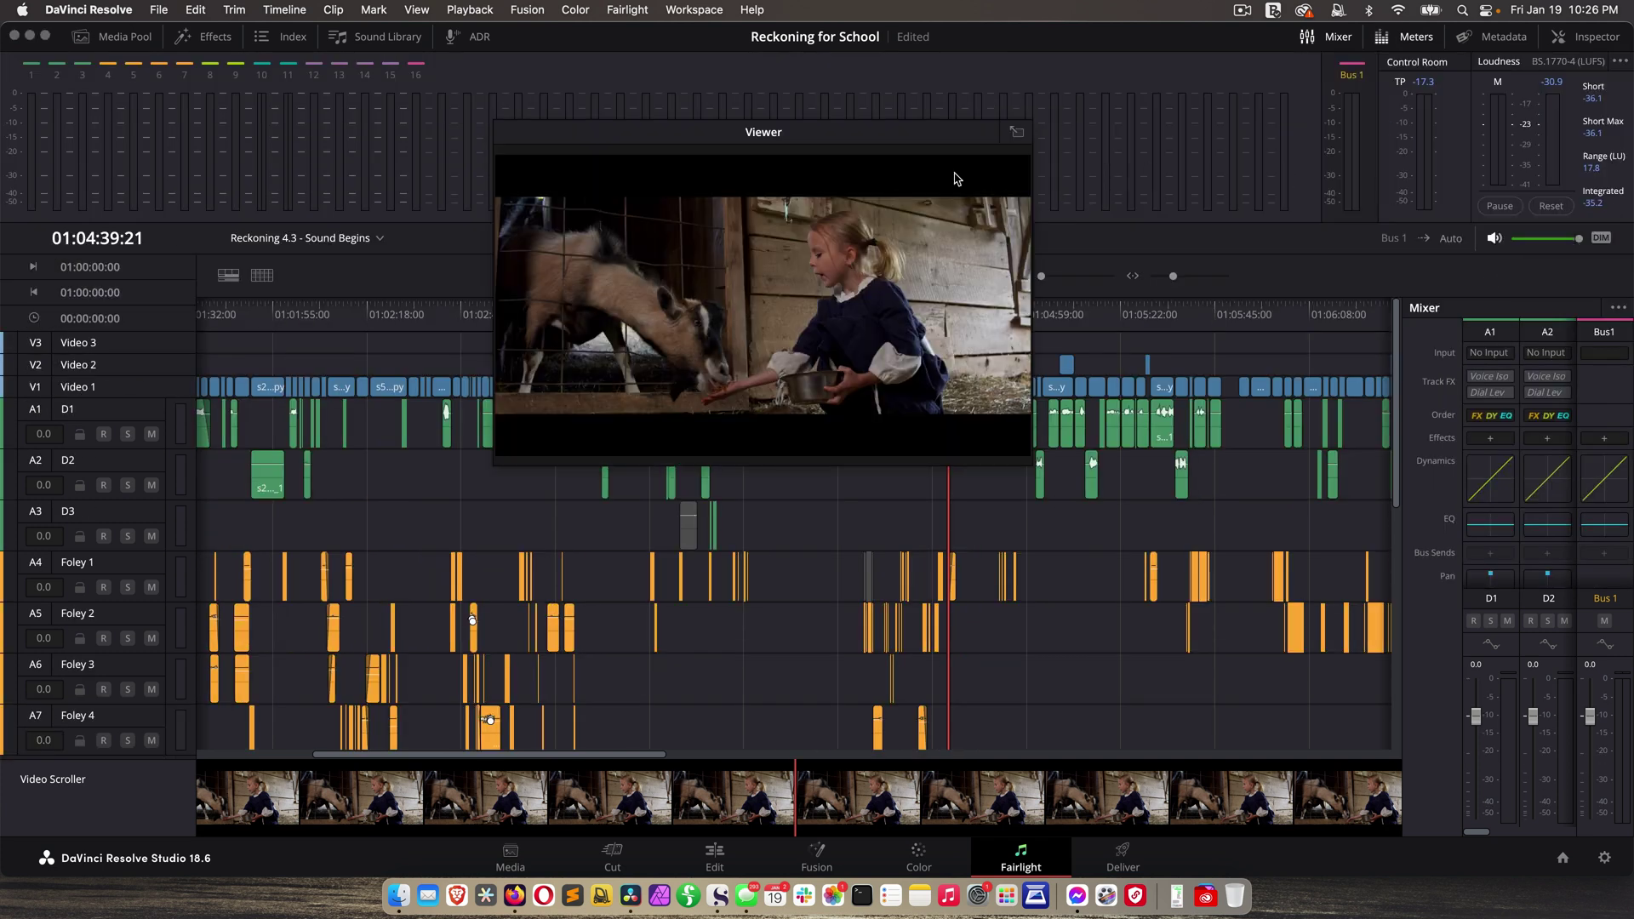
{"action": "left_click_drag", "start_coordinate": [876, 131], "coordinate": [850, 349]}
{"action": "left_click", "coordinate": [1412, 40]}
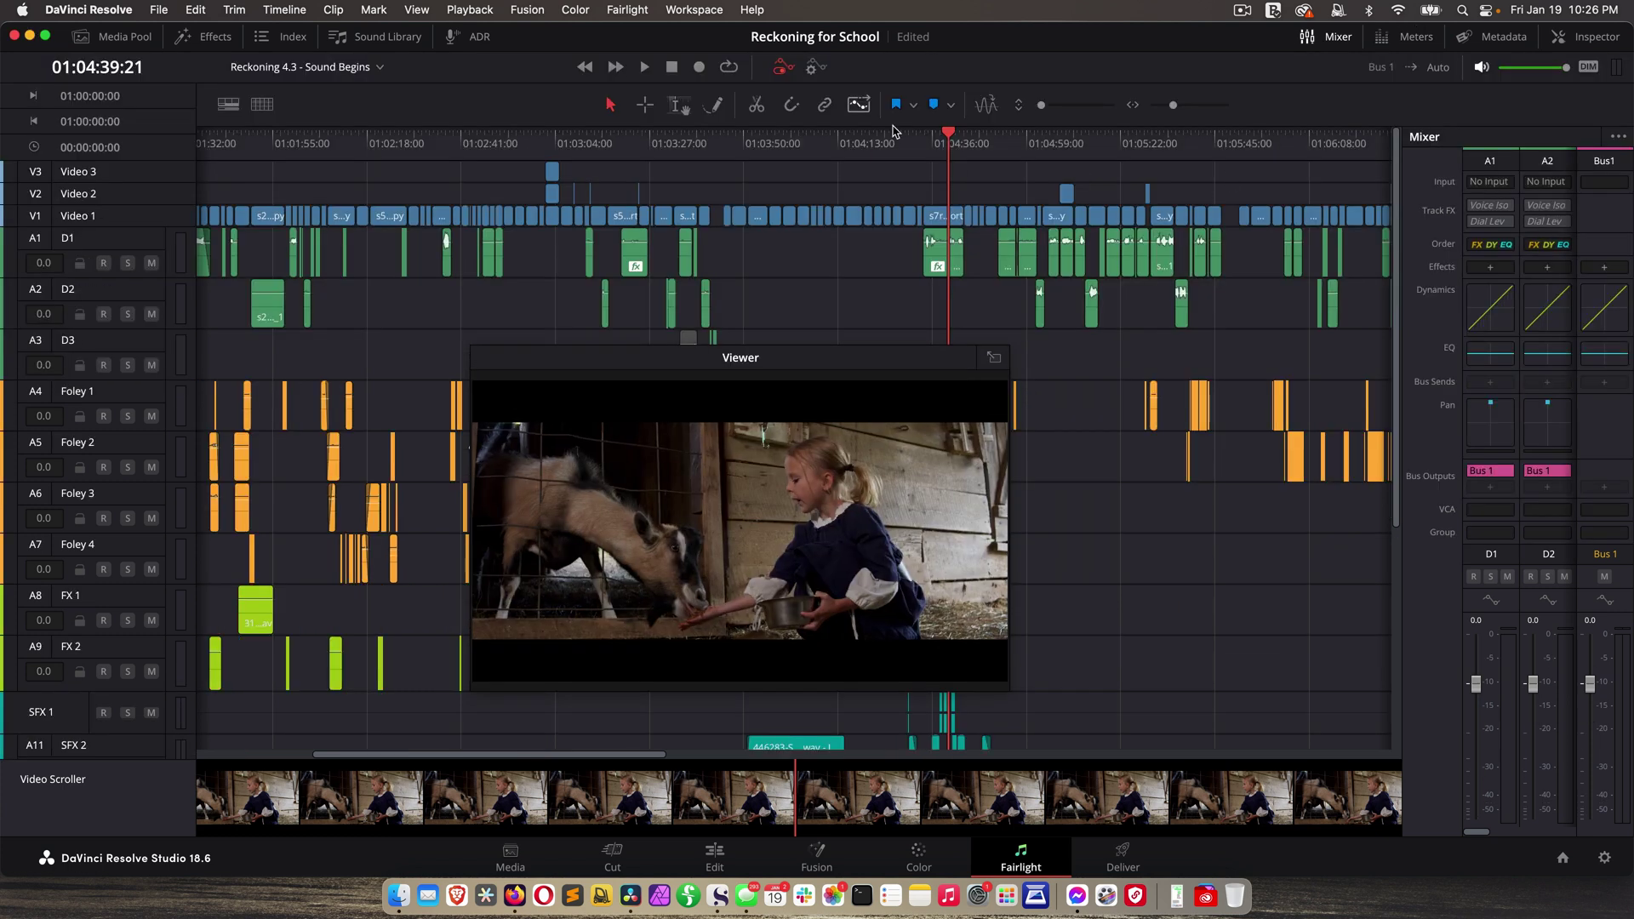
{"action": "left_click_drag", "start_coordinate": [768, 382], "coordinate": [775, 195]}
{"action": "left_click", "coordinate": [1130, 169]}
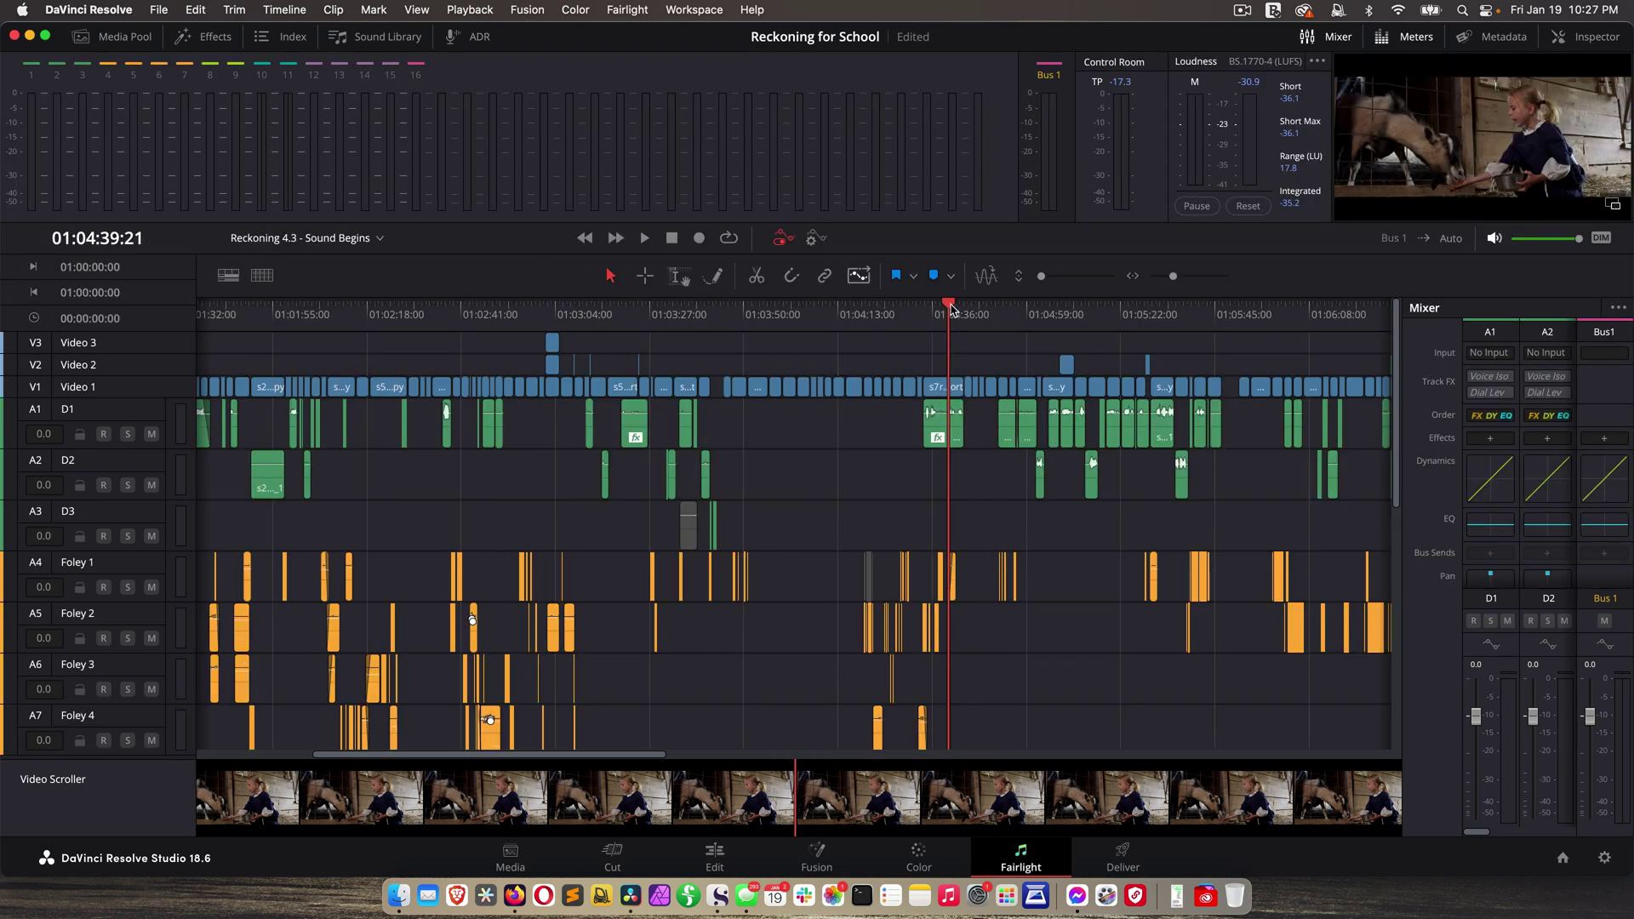
Jump the playhead to timecode 01:01:11:22 by typing 01011122 in the timecode display
{"action": "left_click_drag", "start_coordinate": [950, 306], "coordinate": [708, 308]}
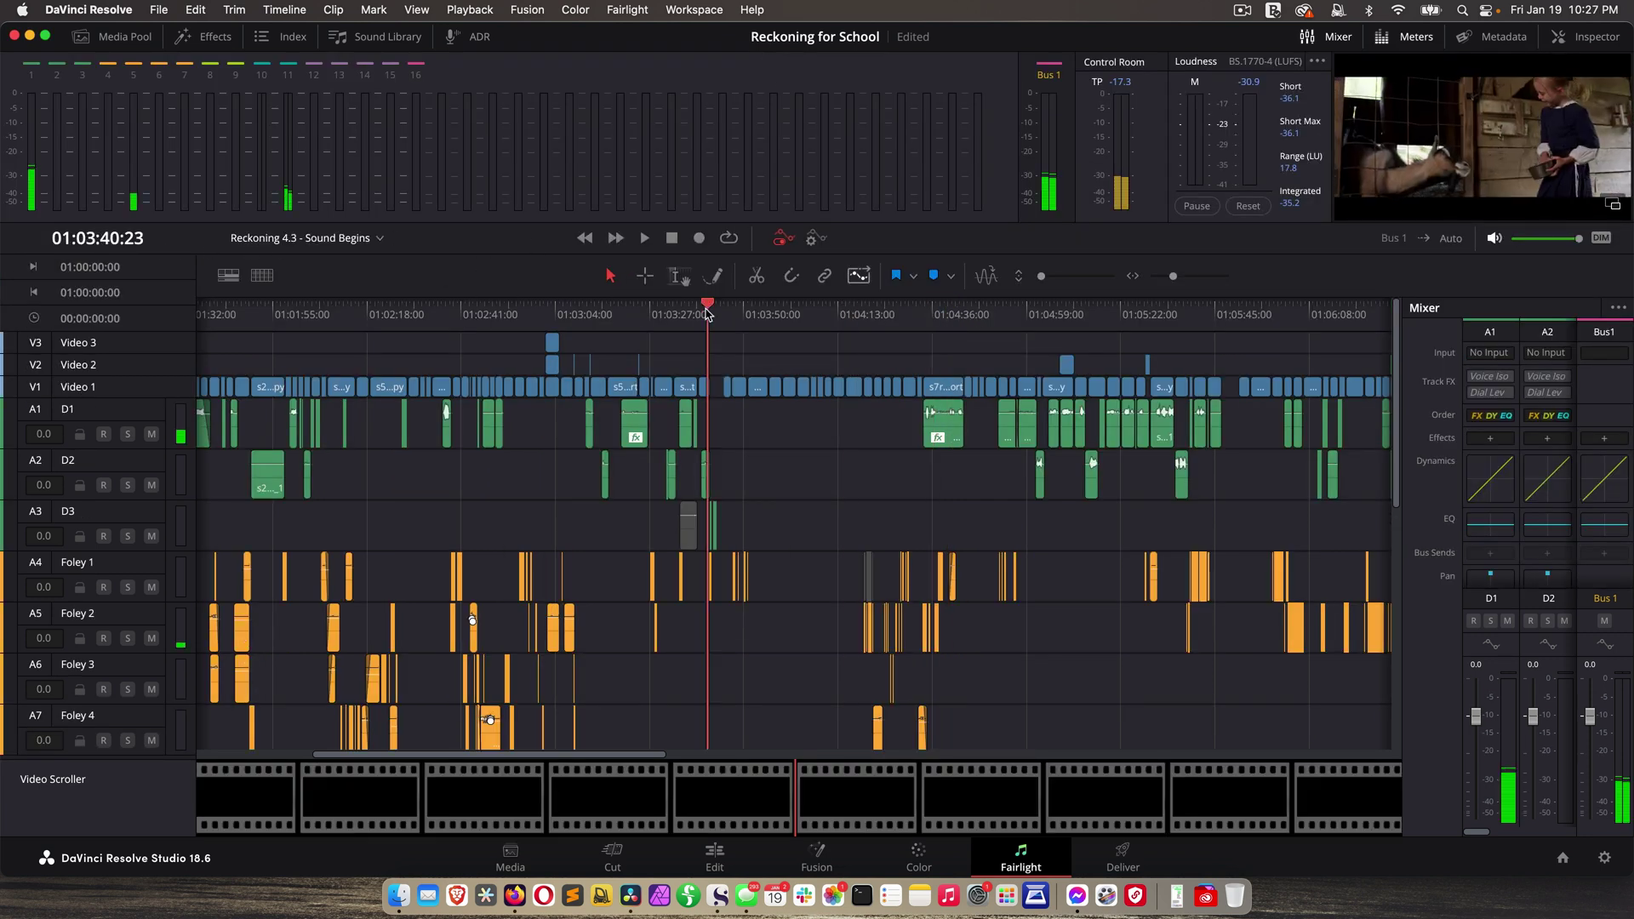
{"action": "left_click", "coordinate": [78, 239]}
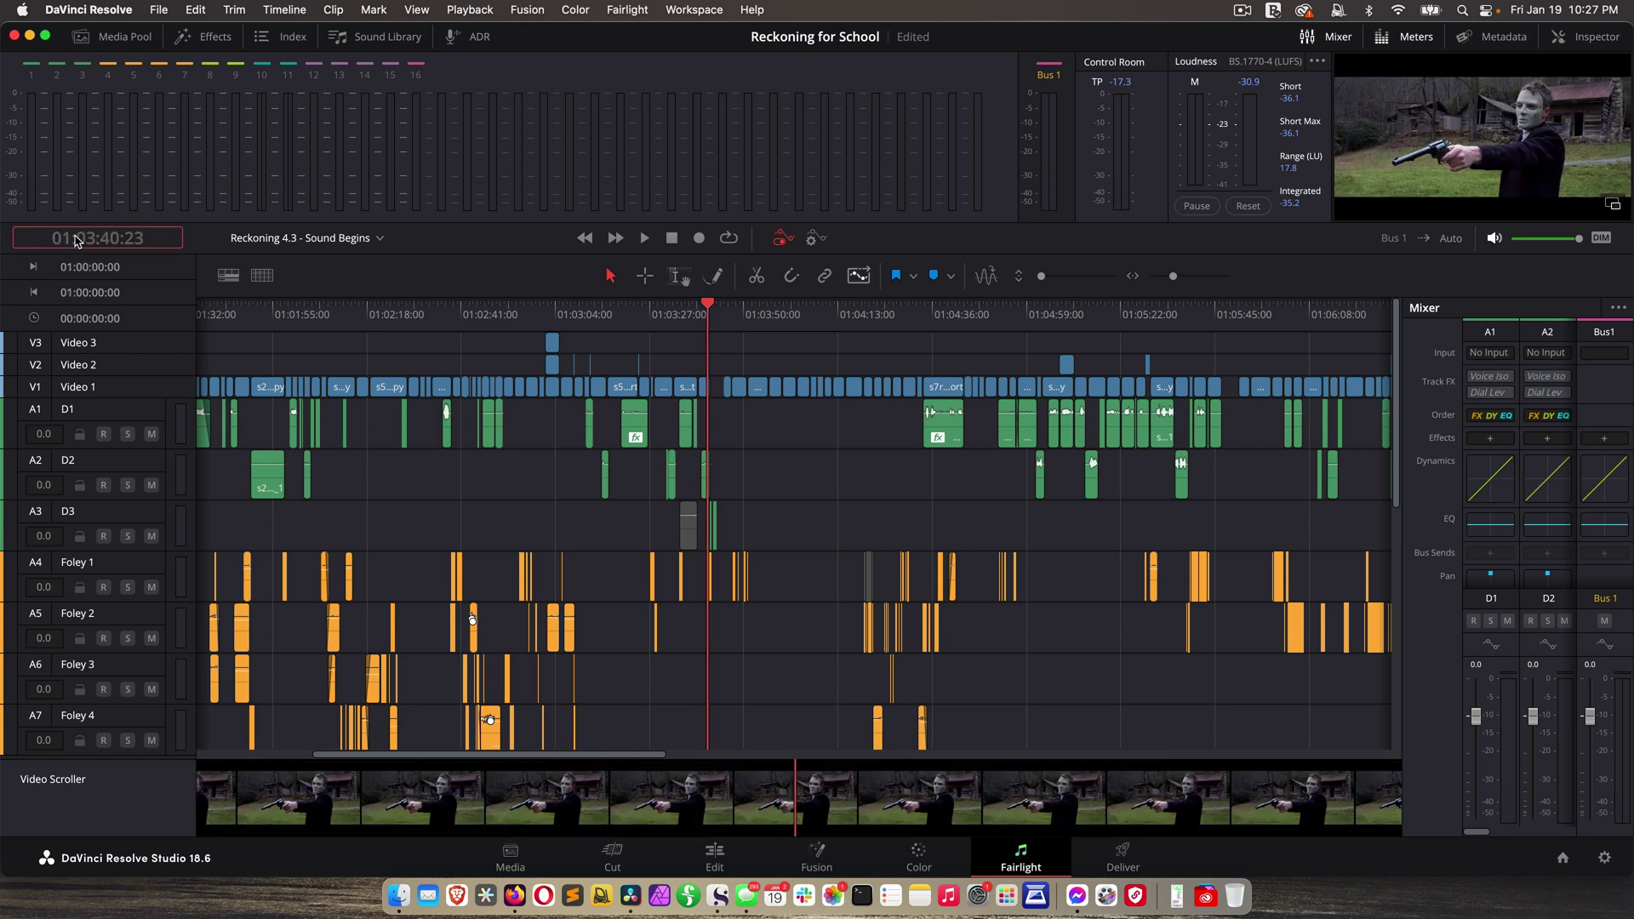
{"action": "type", "text": "01011122"}
{"action": "key", "text": "Return"}
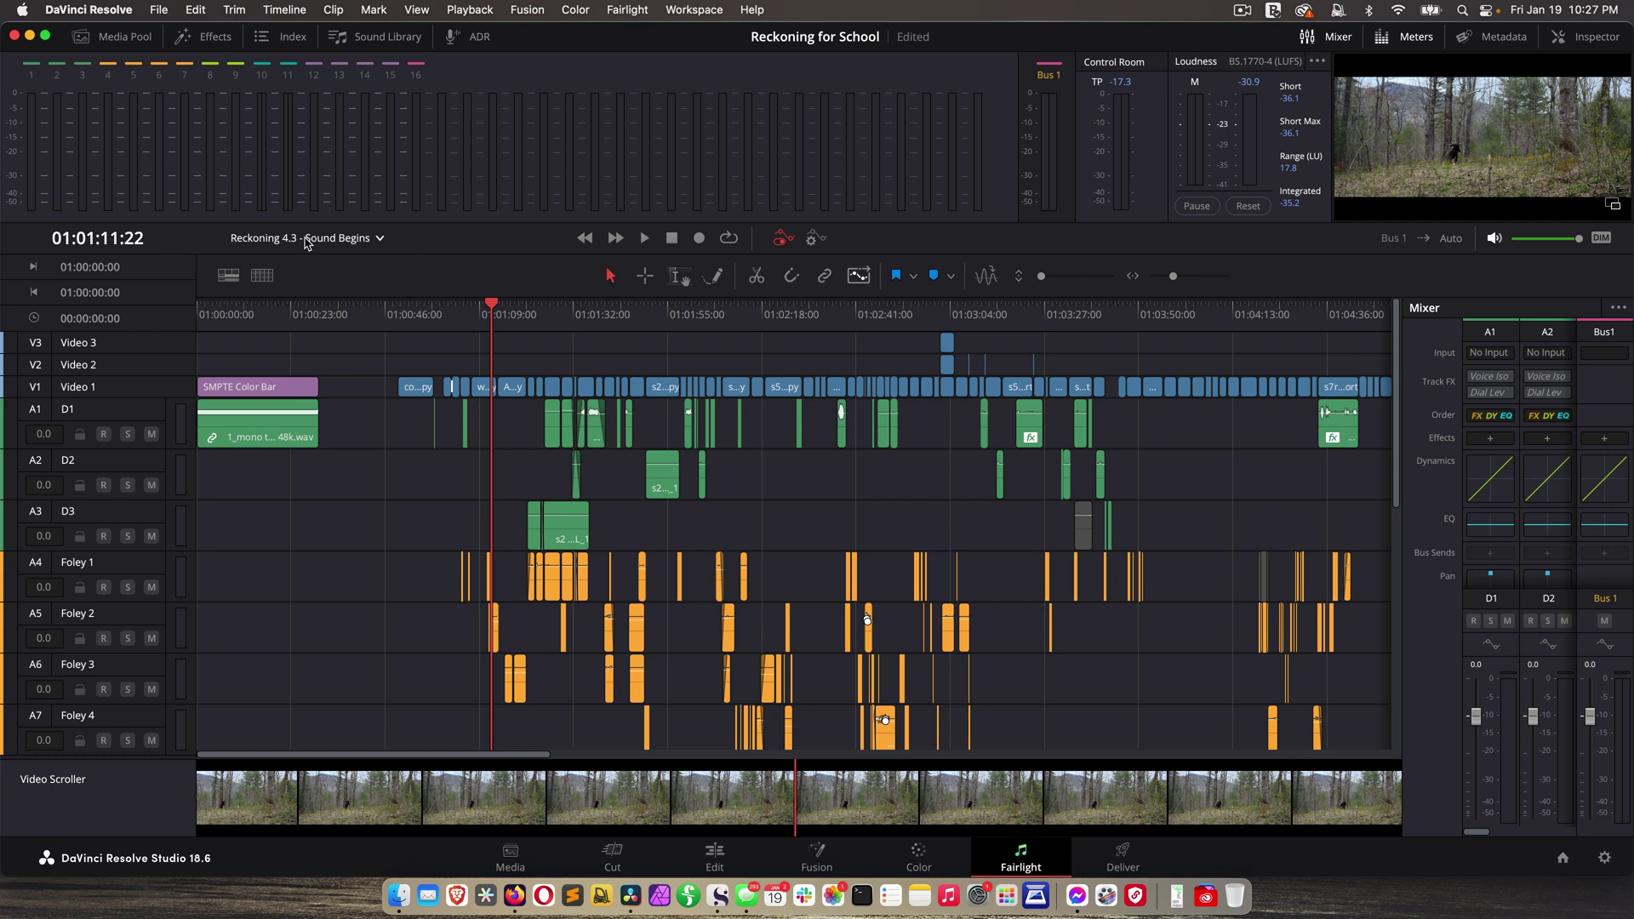
Check the timelines list without switching, then turn on looped playback
{"action": "left_click", "coordinate": [381, 241]}
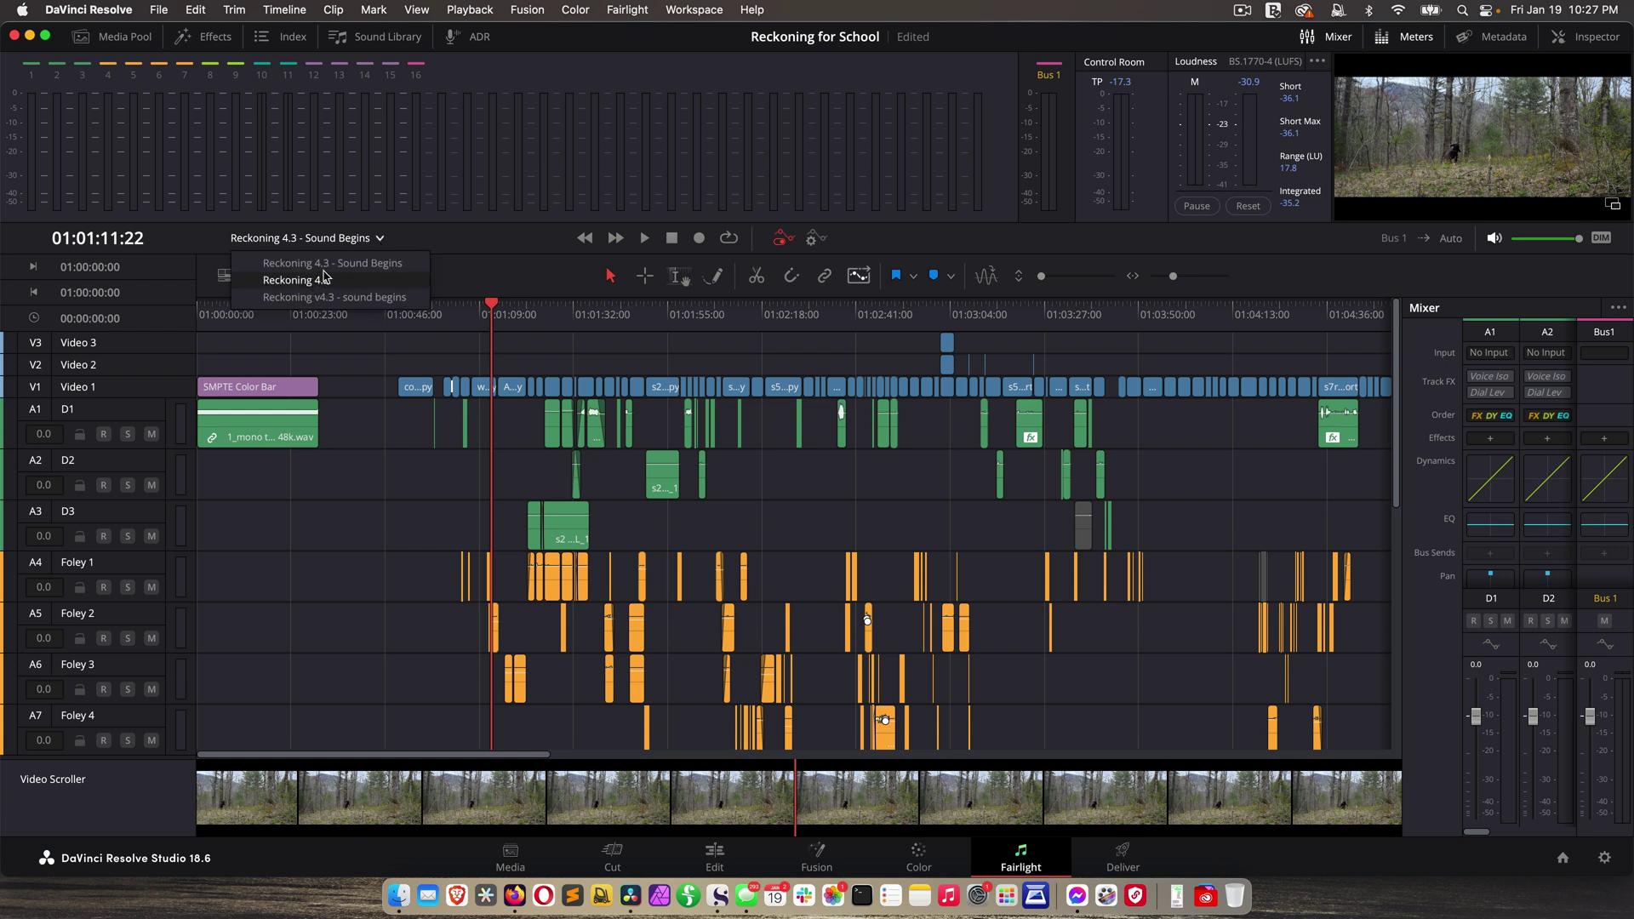
{"action": "left_click", "coordinate": [380, 240]}
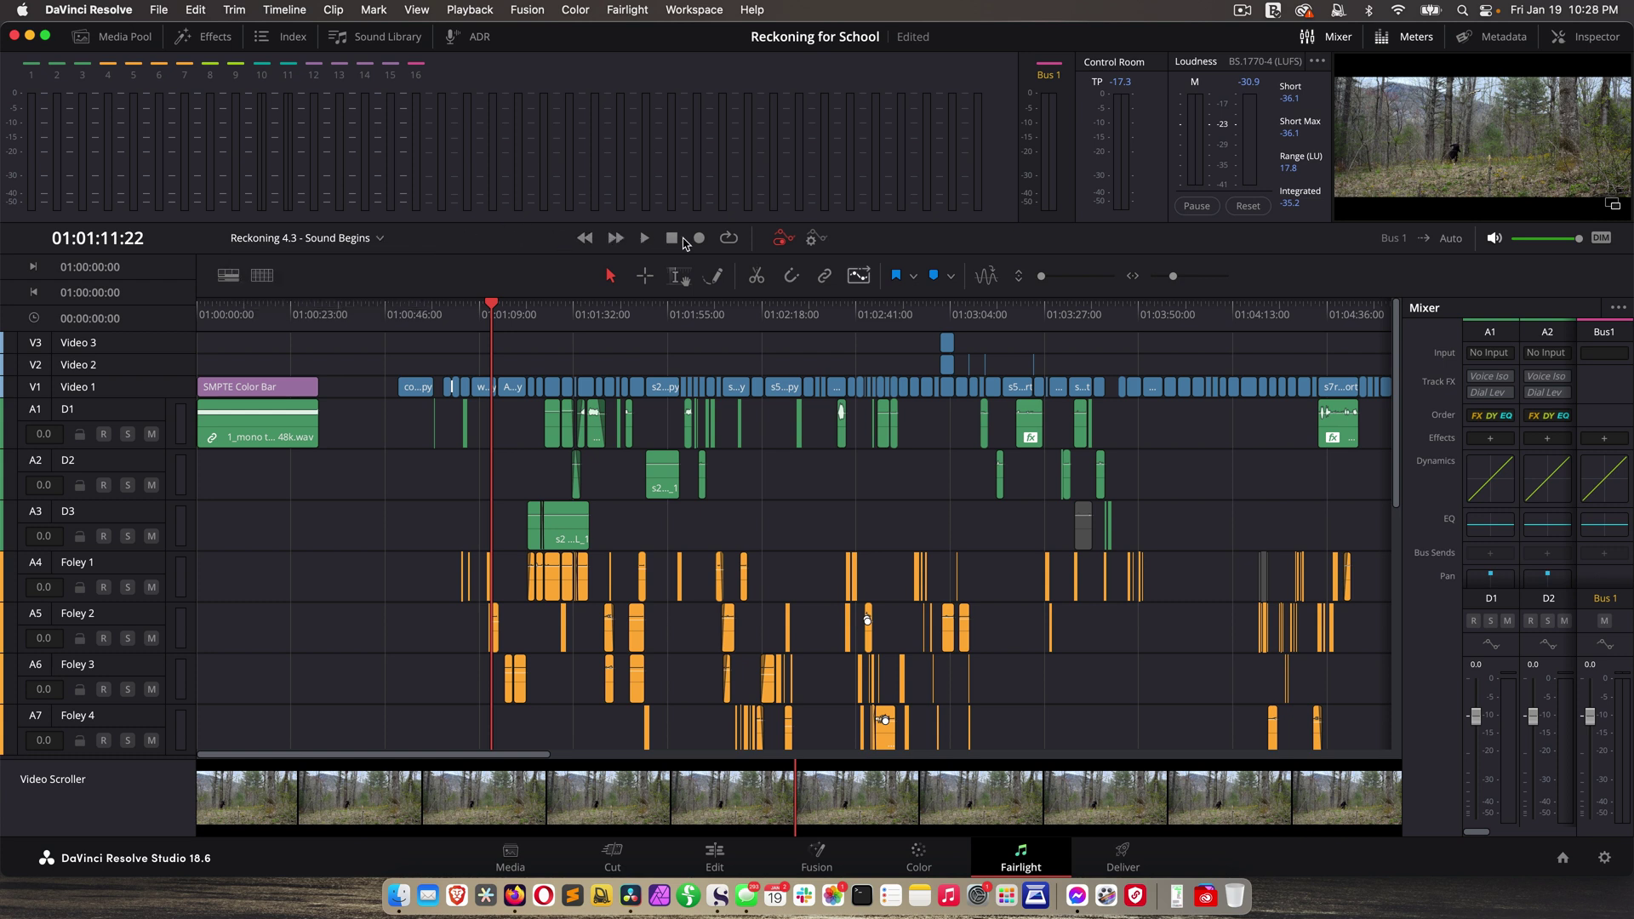
{"action": "left_click", "coordinate": [729, 239]}
Toggle the DIM monitor level on, then back to full level
{"action": "left_click", "coordinate": [1599, 239]}
{"action": "mouse_move", "coordinate": [1574, 244]}
{"action": "left_click", "coordinate": [1600, 240]}
{"action": "mouse_move", "coordinate": [1563, 244]}
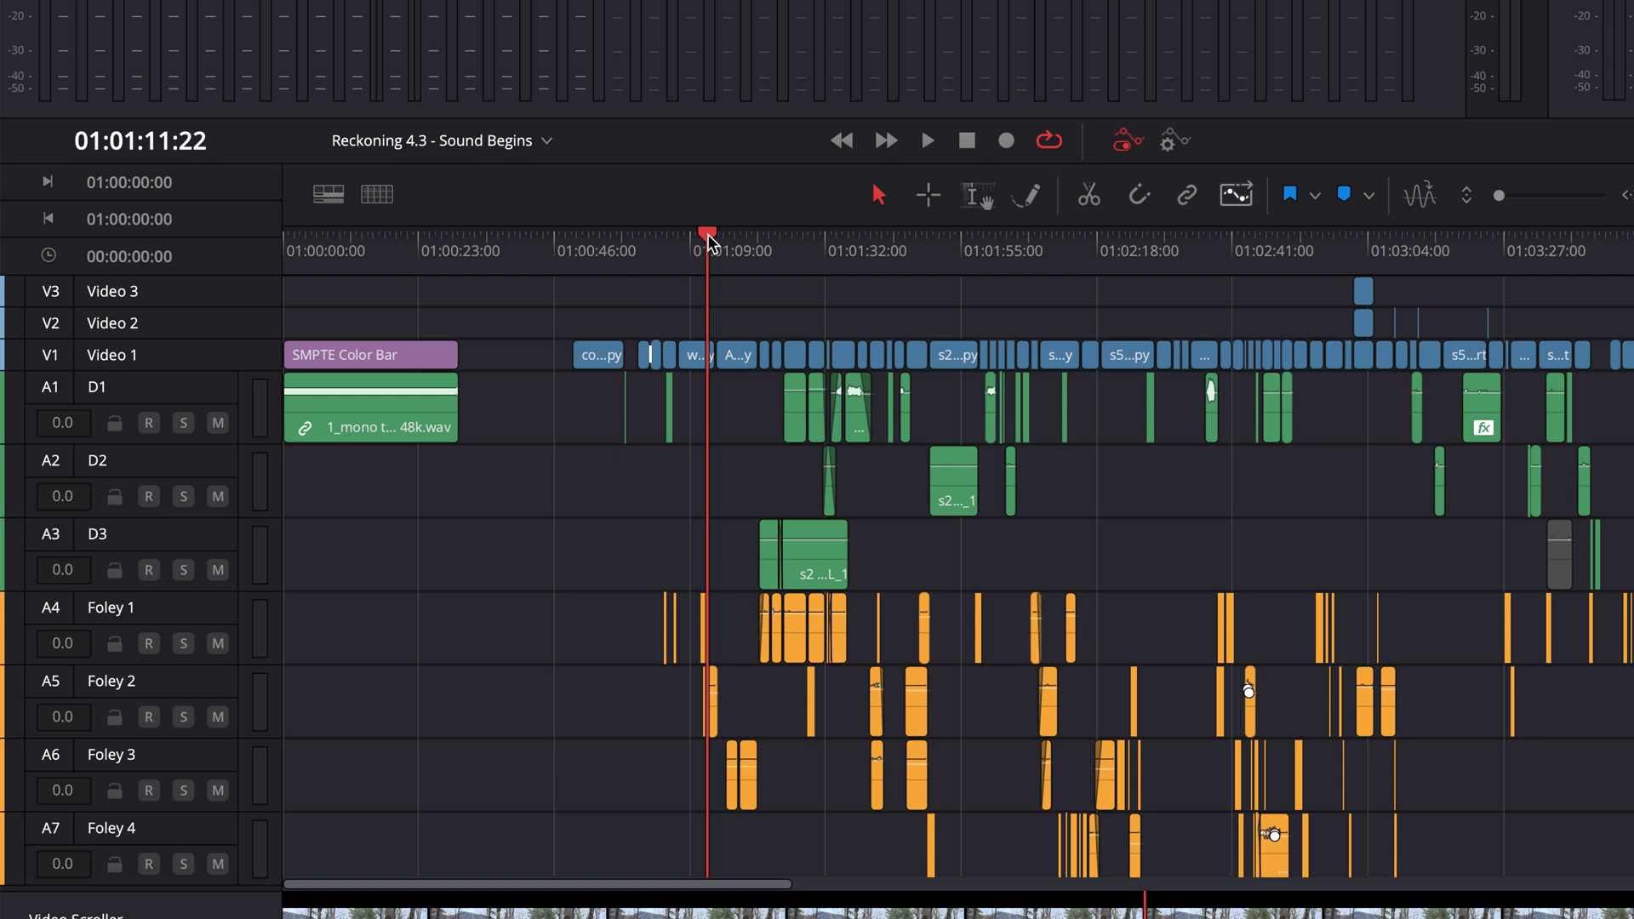
Mark an in point at 01:01:22:16 and an out point at 01:01:38:04, then deselect
{"action": "left_click_drag", "start_coordinate": [707, 243], "coordinate": [862, 242]}
{"action": "key", "text": "i"}
{"action": "key", "text": "o"}
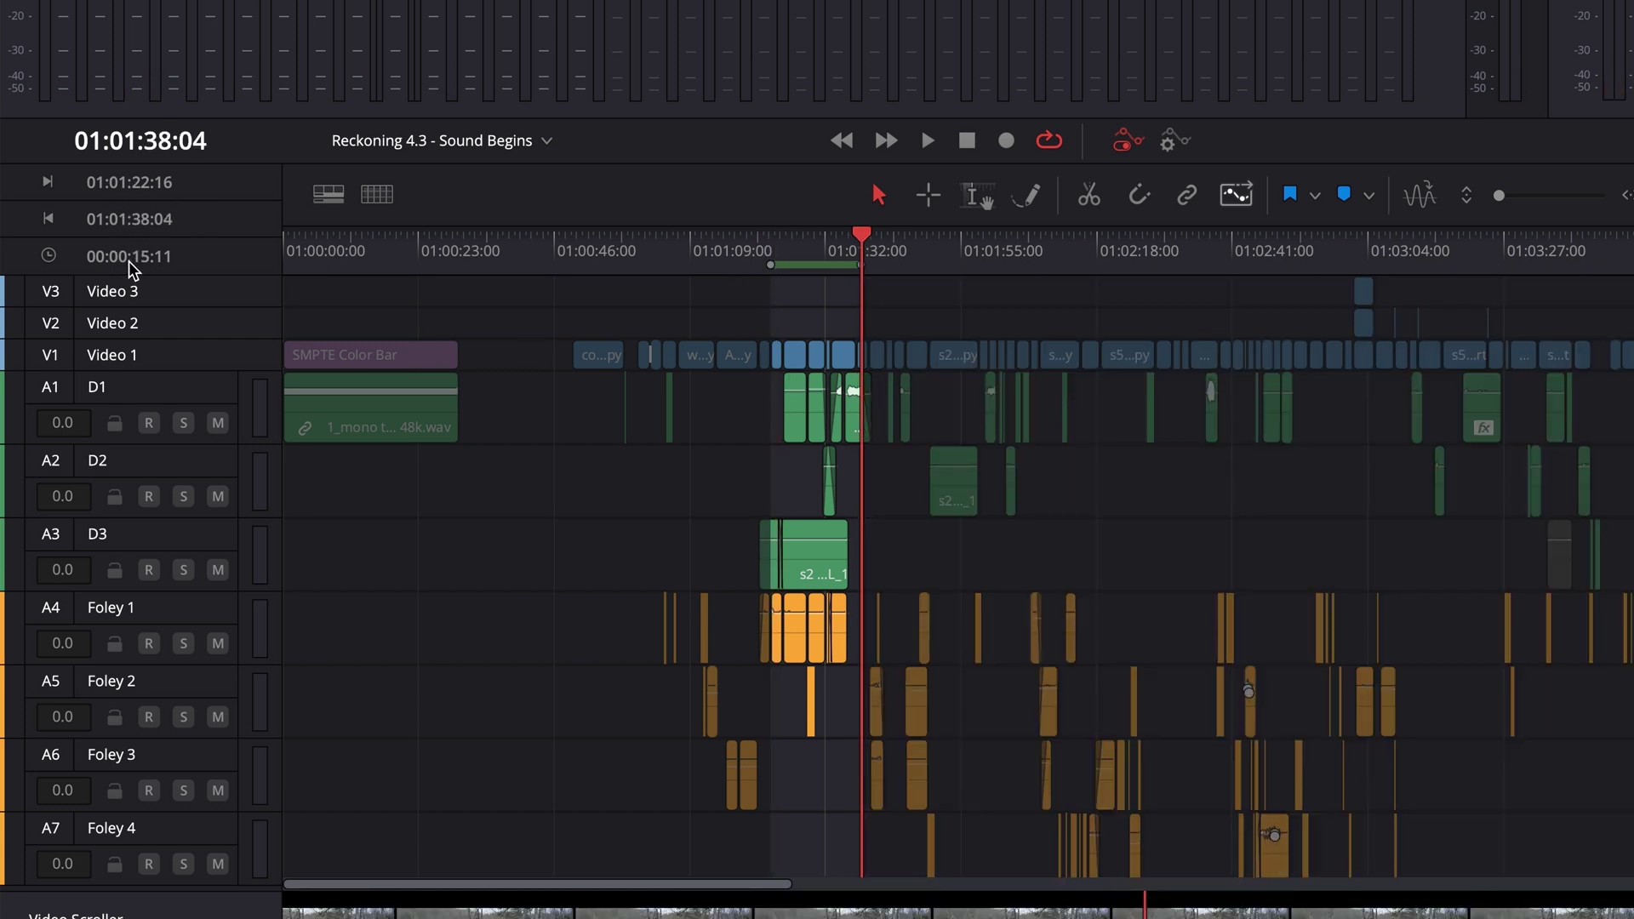
{"action": "left_click", "coordinate": [867, 313]}
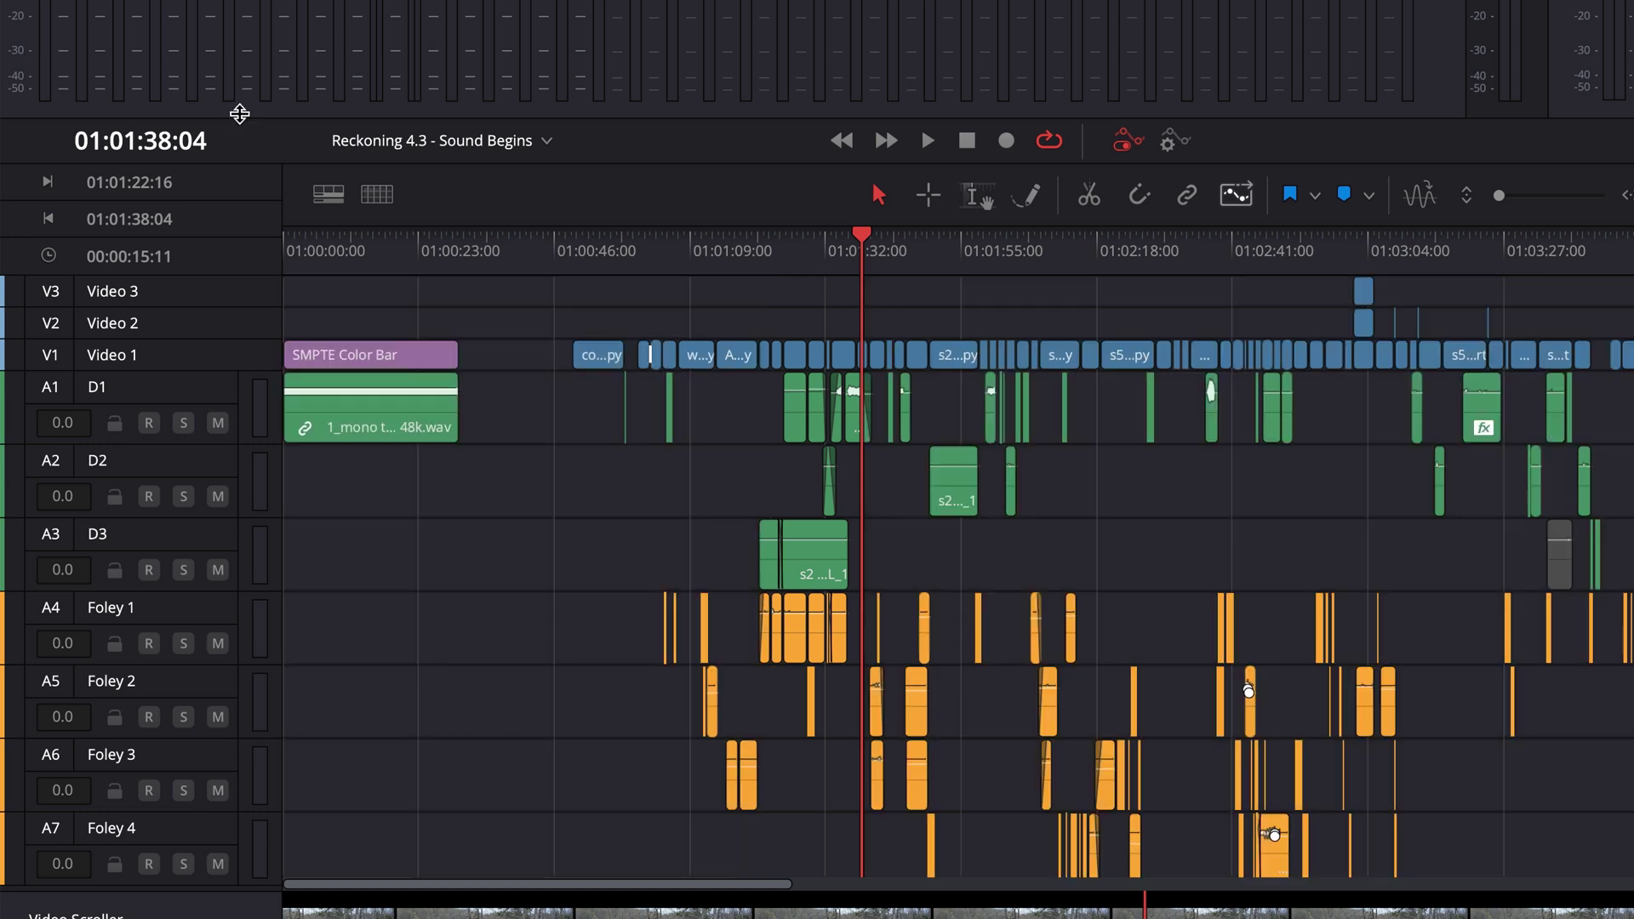
Show video tracks, place the playhead at 01:01:36:20, zoom in, and make track A1 taller
{"action": "left_click", "coordinate": [329, 196]}
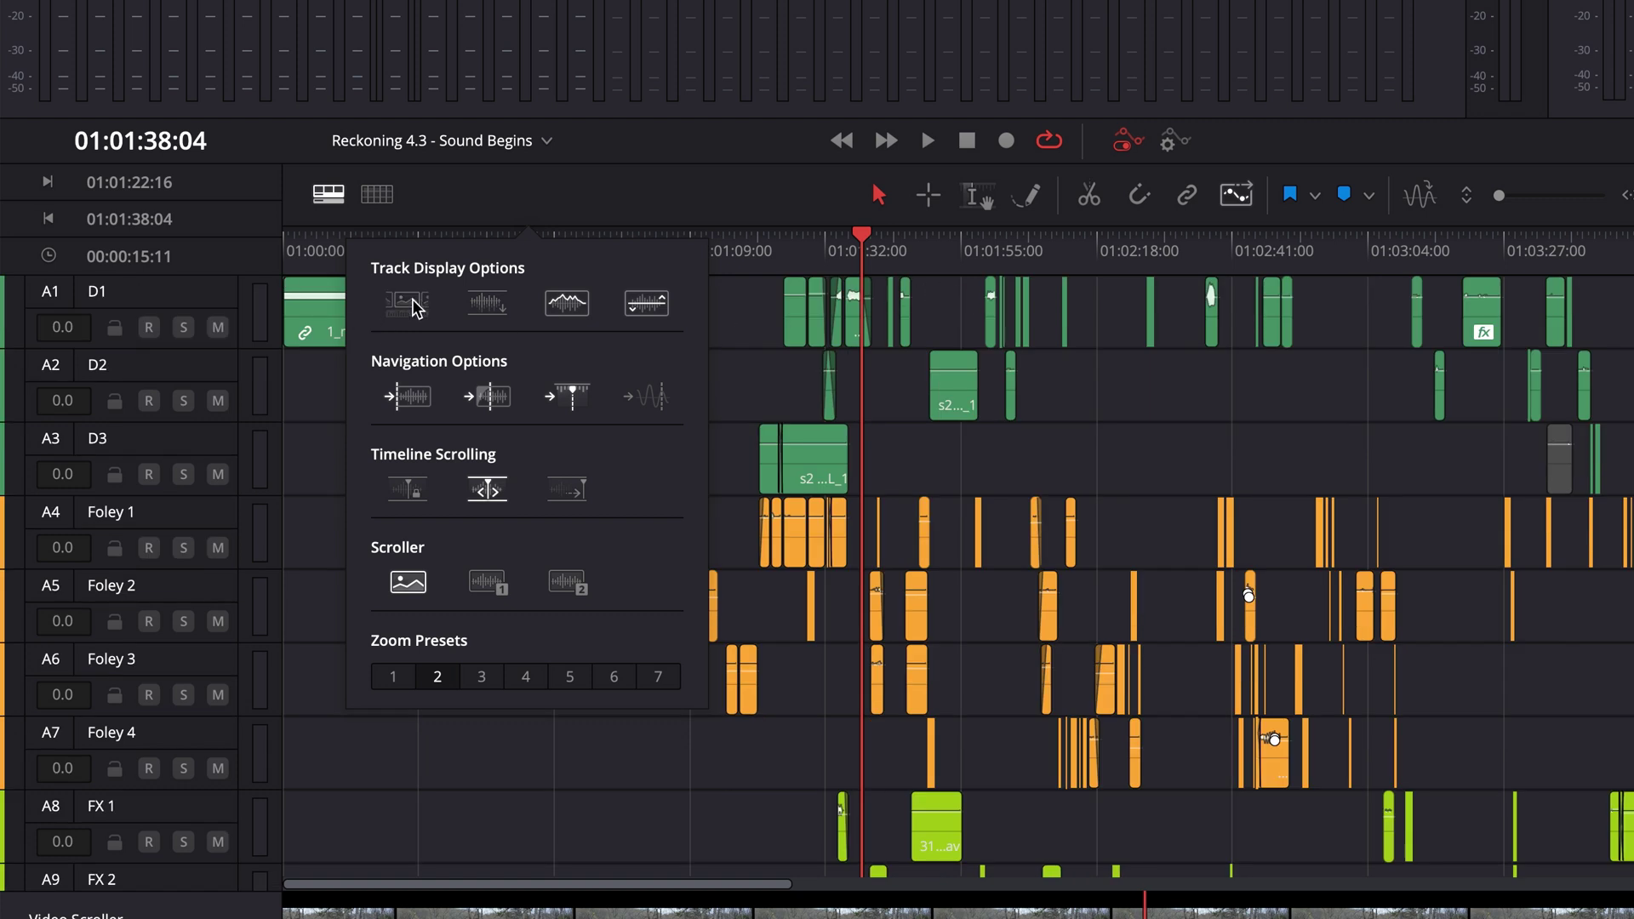
{"action": "left_click", "coordinate": [410, 304]}
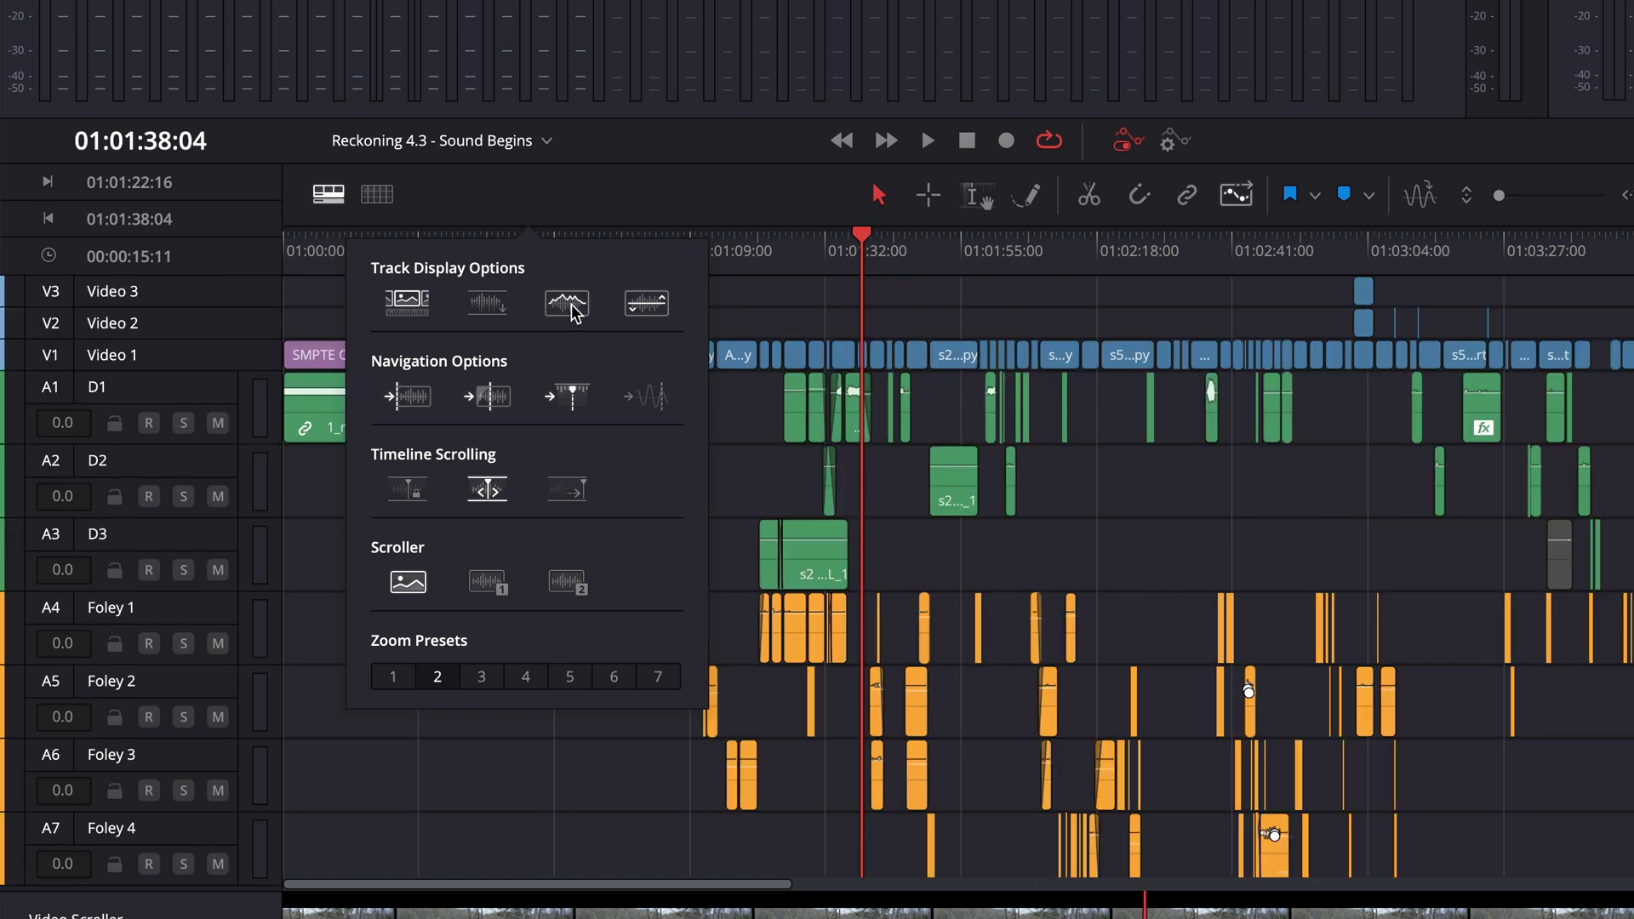
{"action": "left_click", "coordinate": [858, 308]}
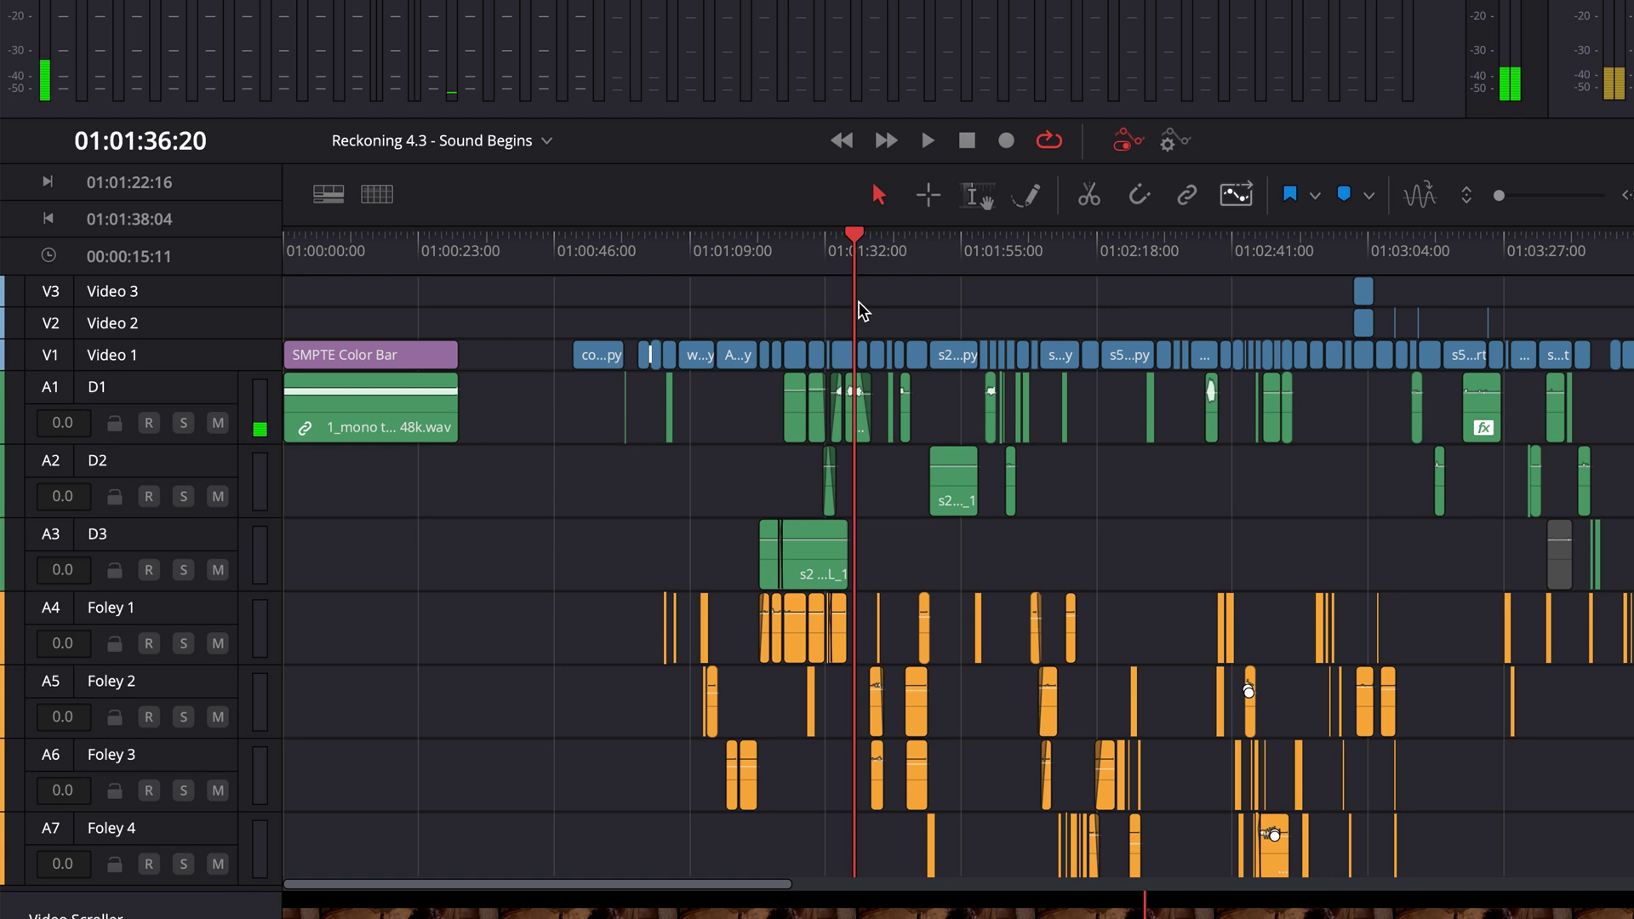
{"action": "key", "text": "ctrl+equal"}
{"action": "key", "text": "ctrl+equal"}
{"action": "key", "text": "ctrl+equal"}
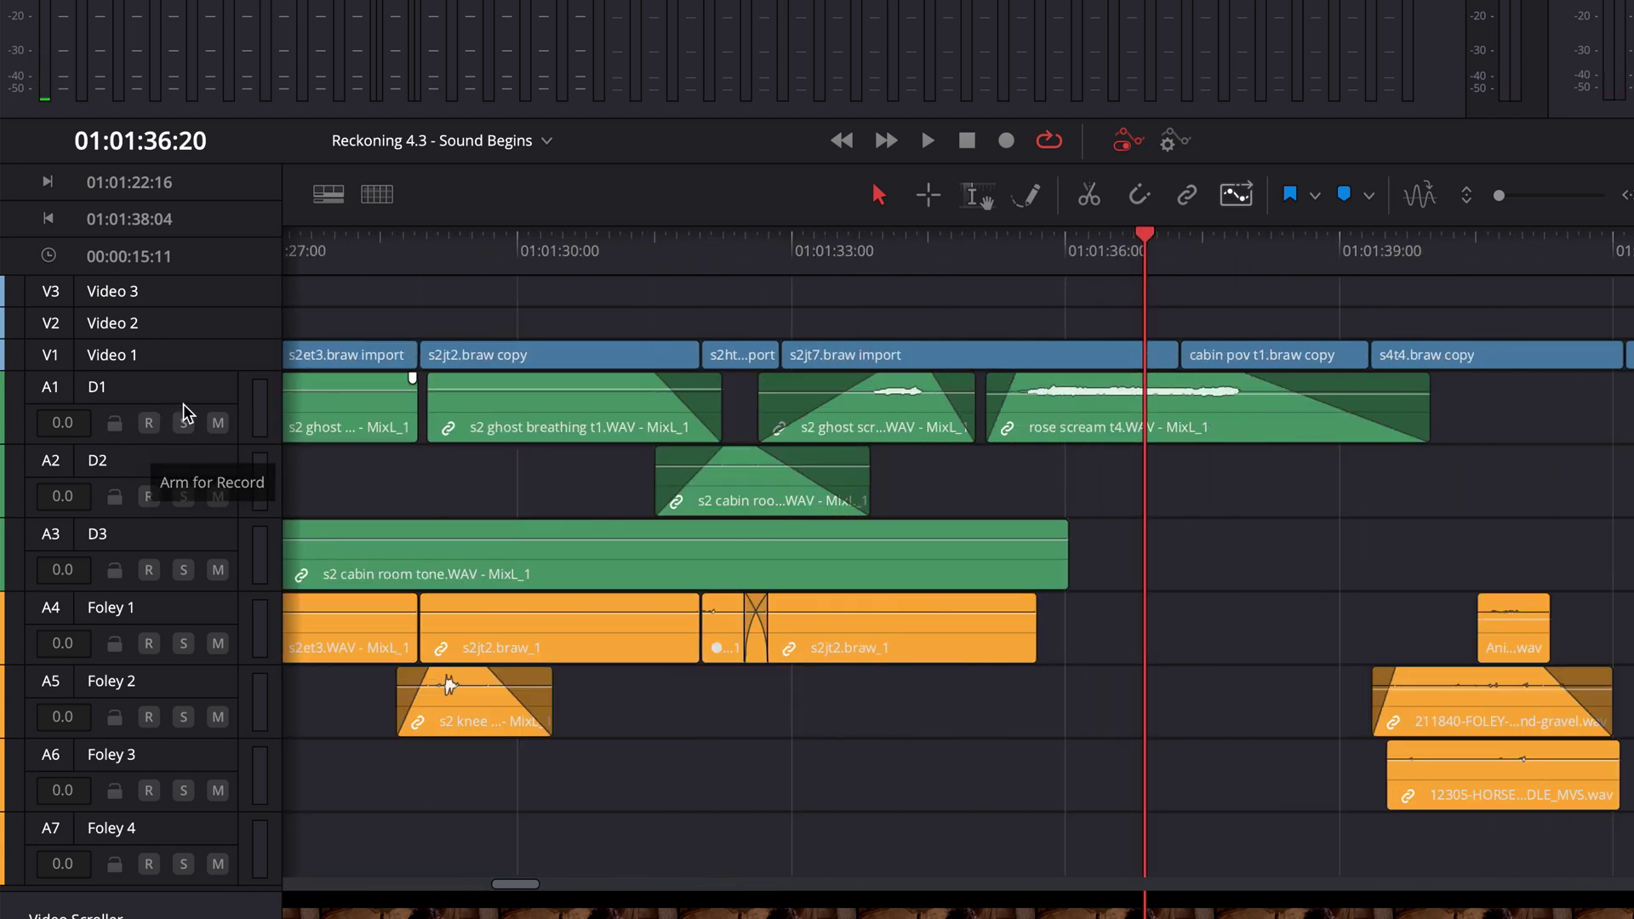
{"action": "left_click_drag", "start_coordinate": [189, 445], "coordinate": [187, 602]}
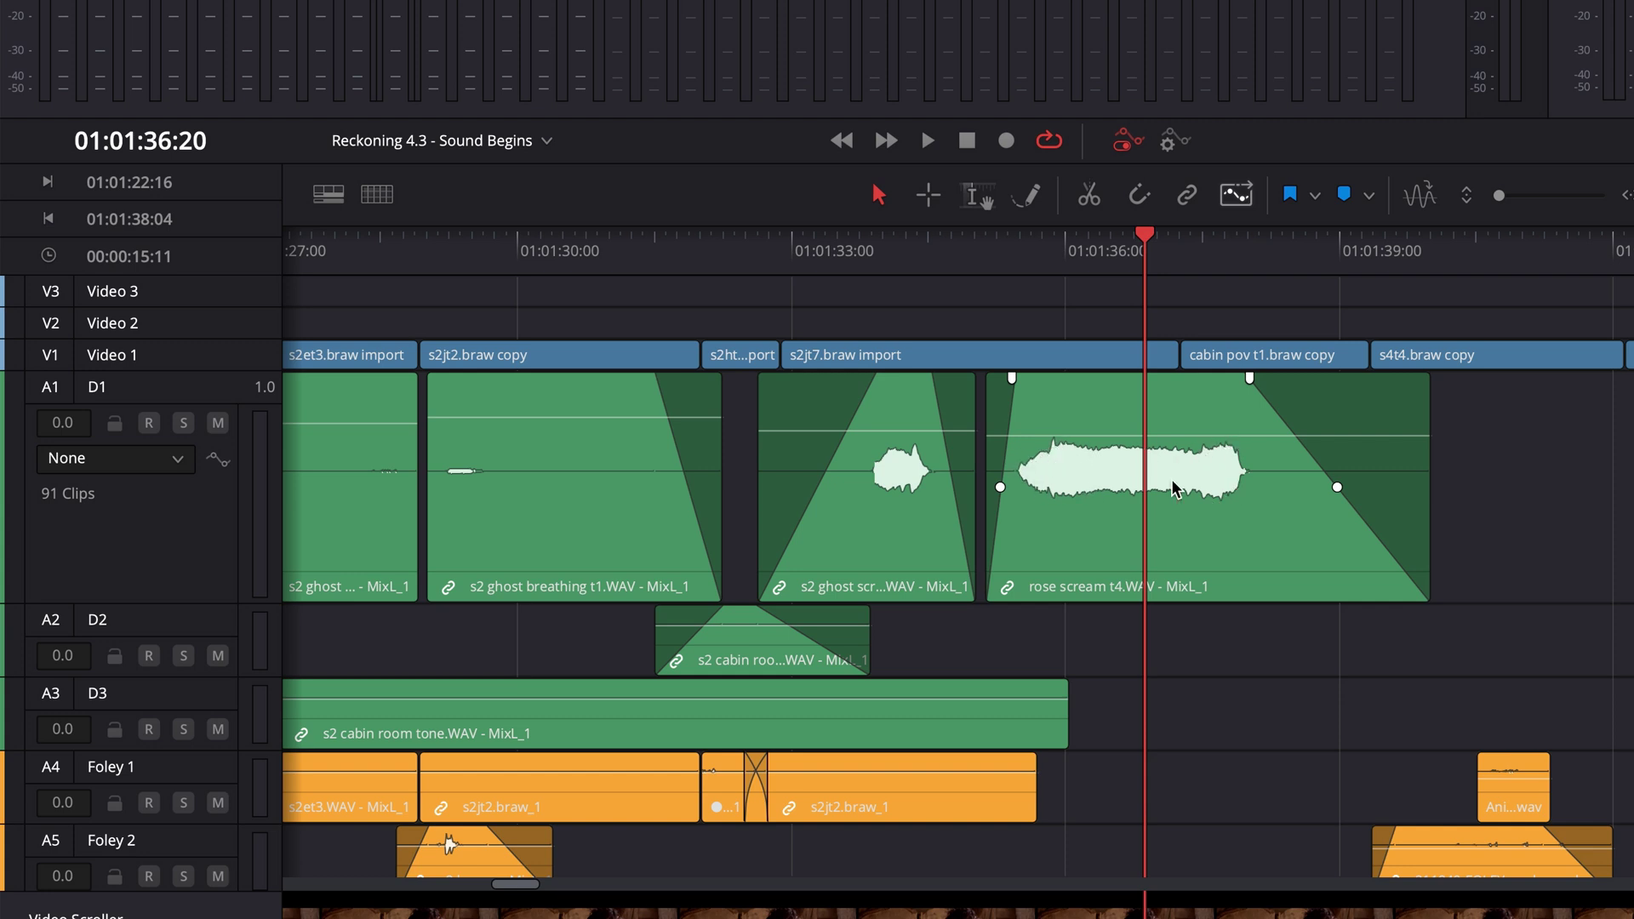
Change the waveform display, set the playhead to 01:01:38:00, and pick the first Timeline Scrolling option
{"action": "left_click", "coordinate": [328, 194]}
{"action": "left_click", "coordinate": [377, 306]}
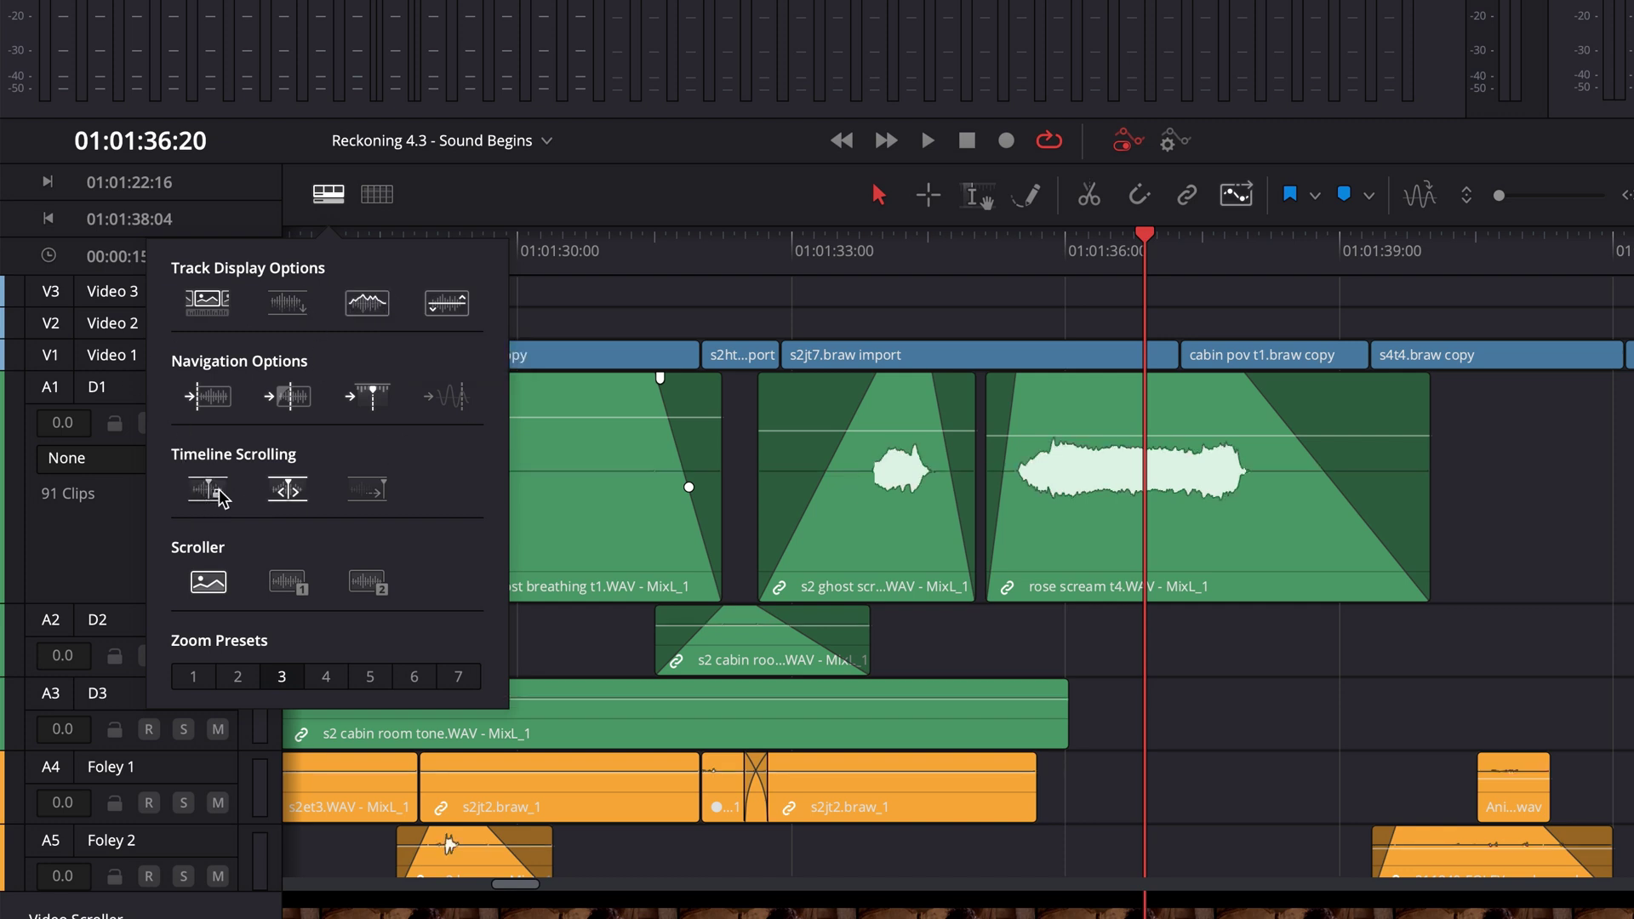
{"action": "key", "text": "Down"}
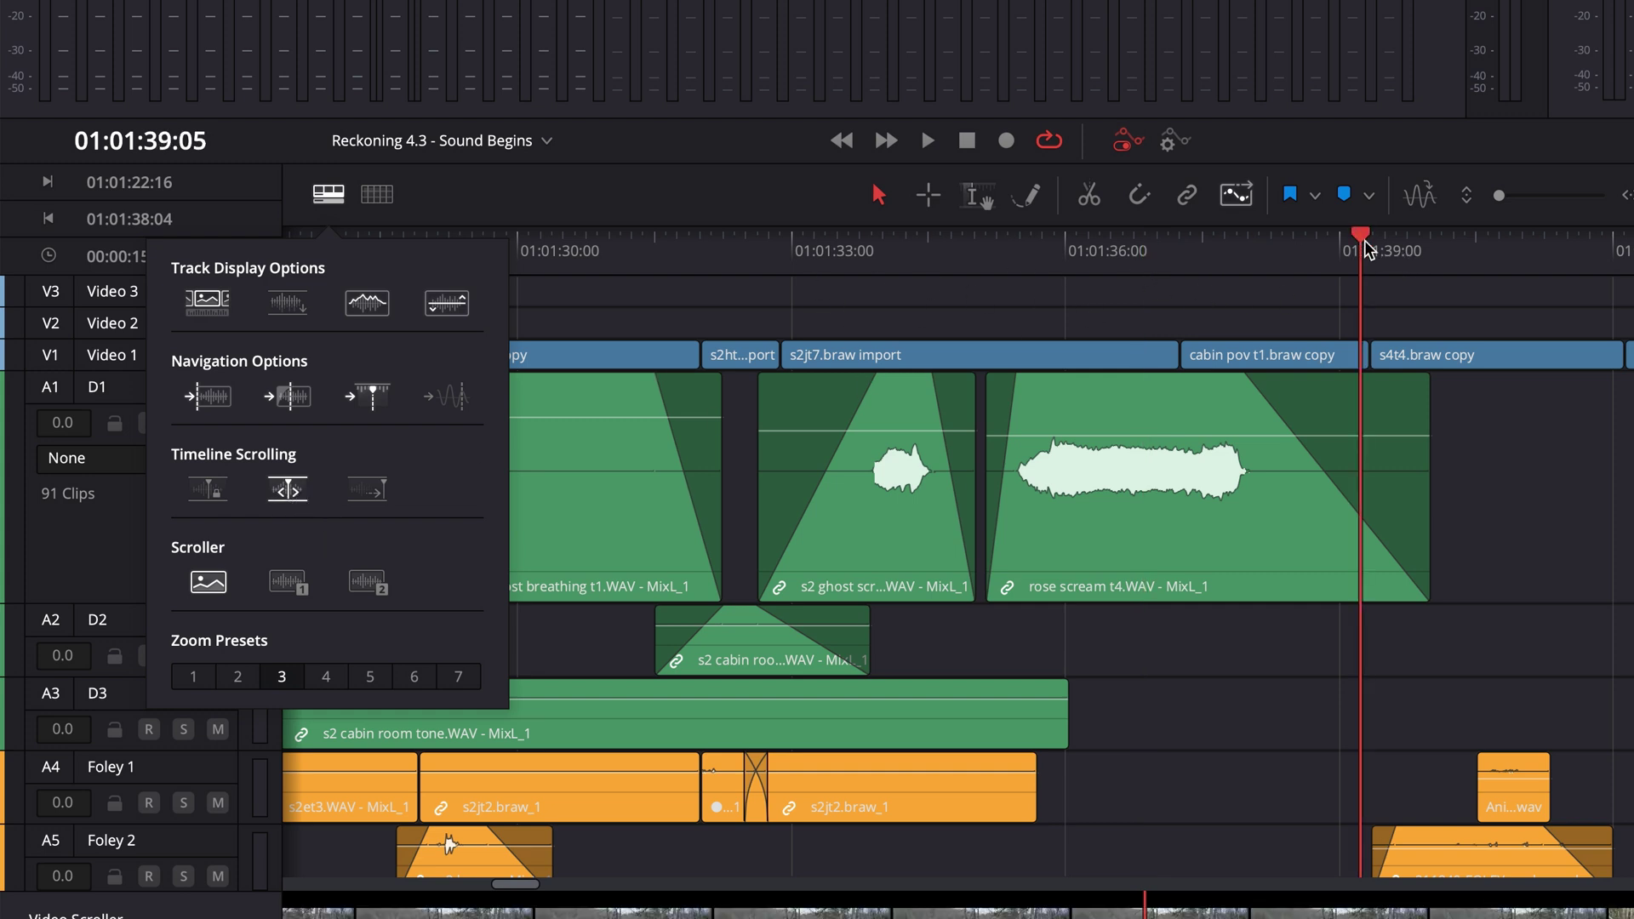
{"action": "left_click", "coordinate": [651, 251]}
{"action": "left_click", "coordinate": [1248, 251]}
{"action": "left_click", "coordinate": [208, 491]}
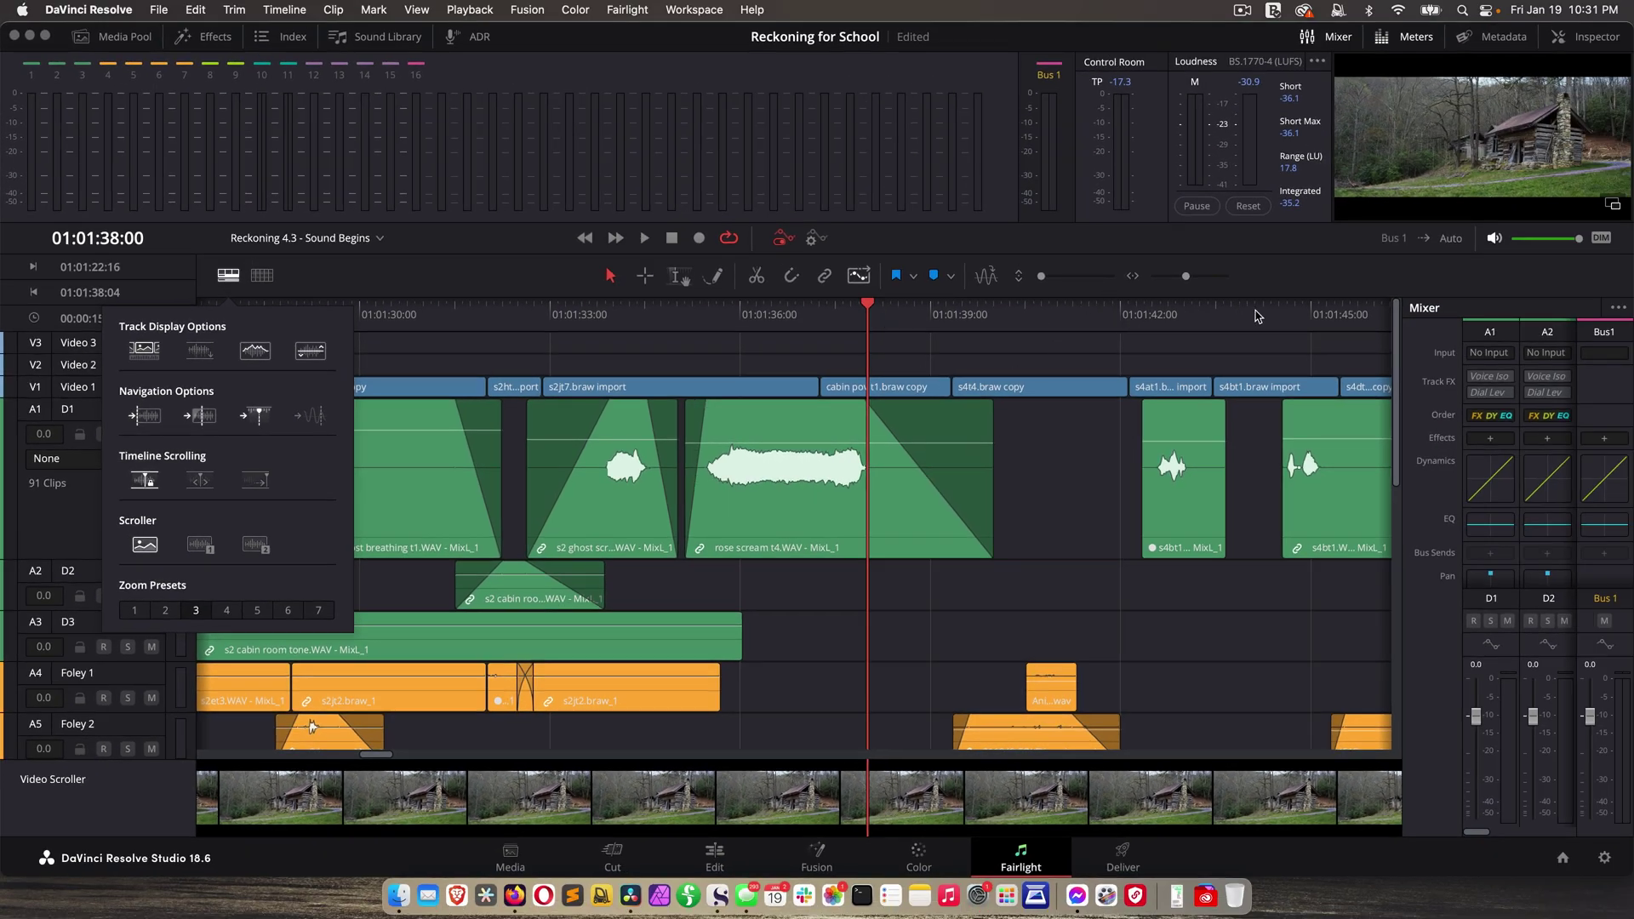
Test the scrolling with a quick play, then set the timeline to scroll past a fixed playhead
{"action": "left_click", "coordinate": [1256, 317]}
{"action": "key", "text": "space"}
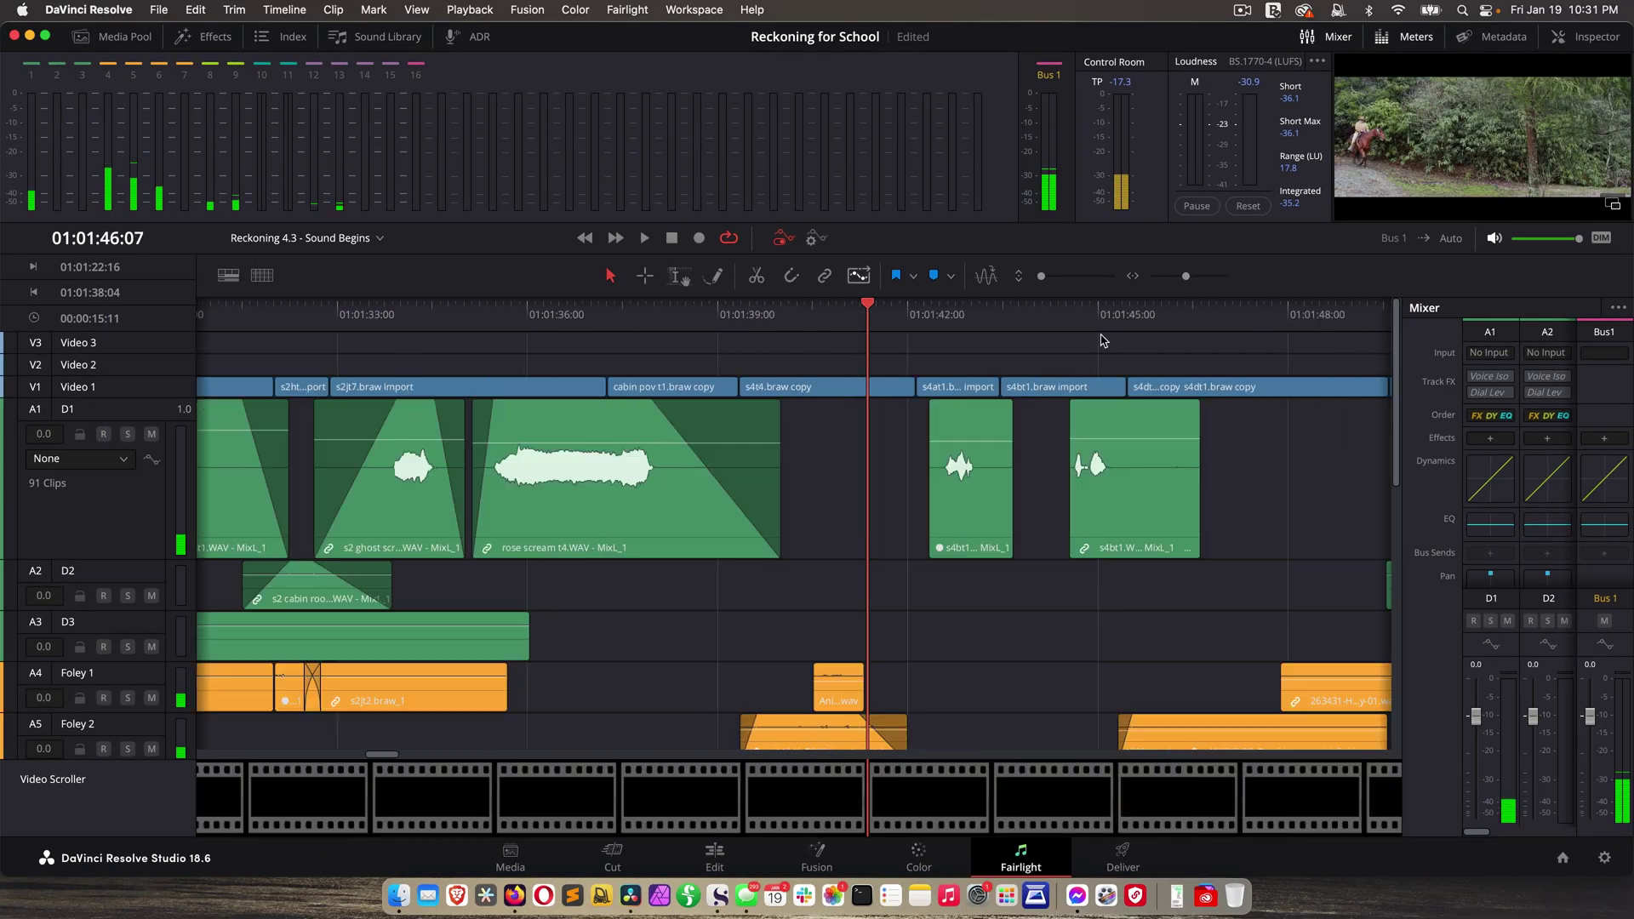
{"action": "key", "text": "space"}
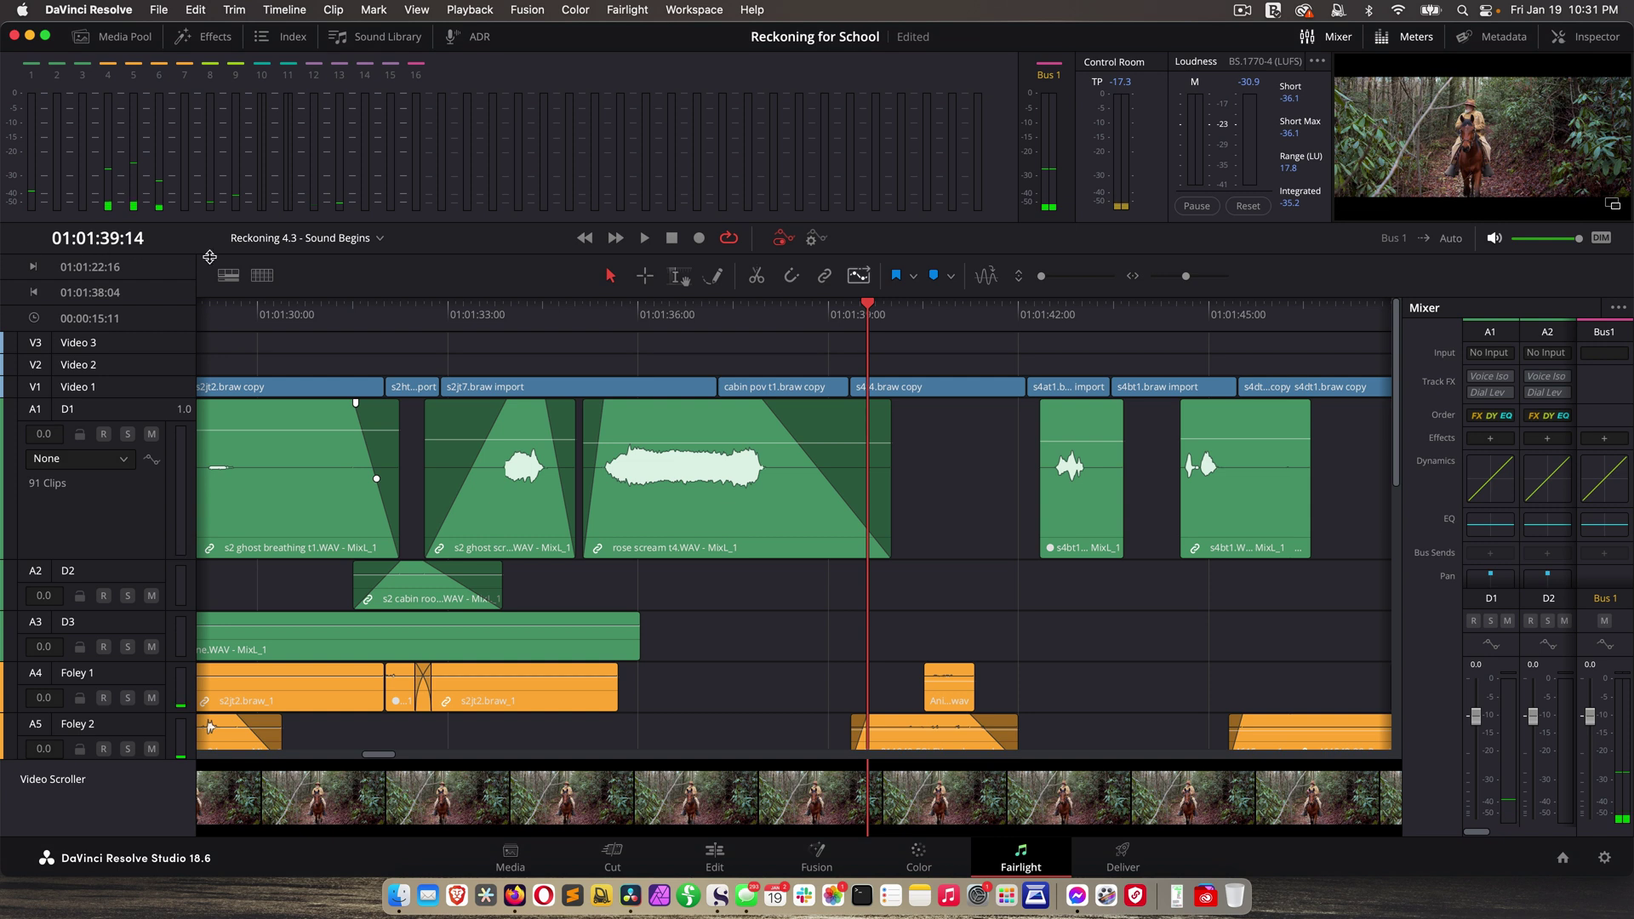
{"action": "left_click", "coordinate": [227, 275]}
{"action": "left_click", "coordinate": [200, 482]}
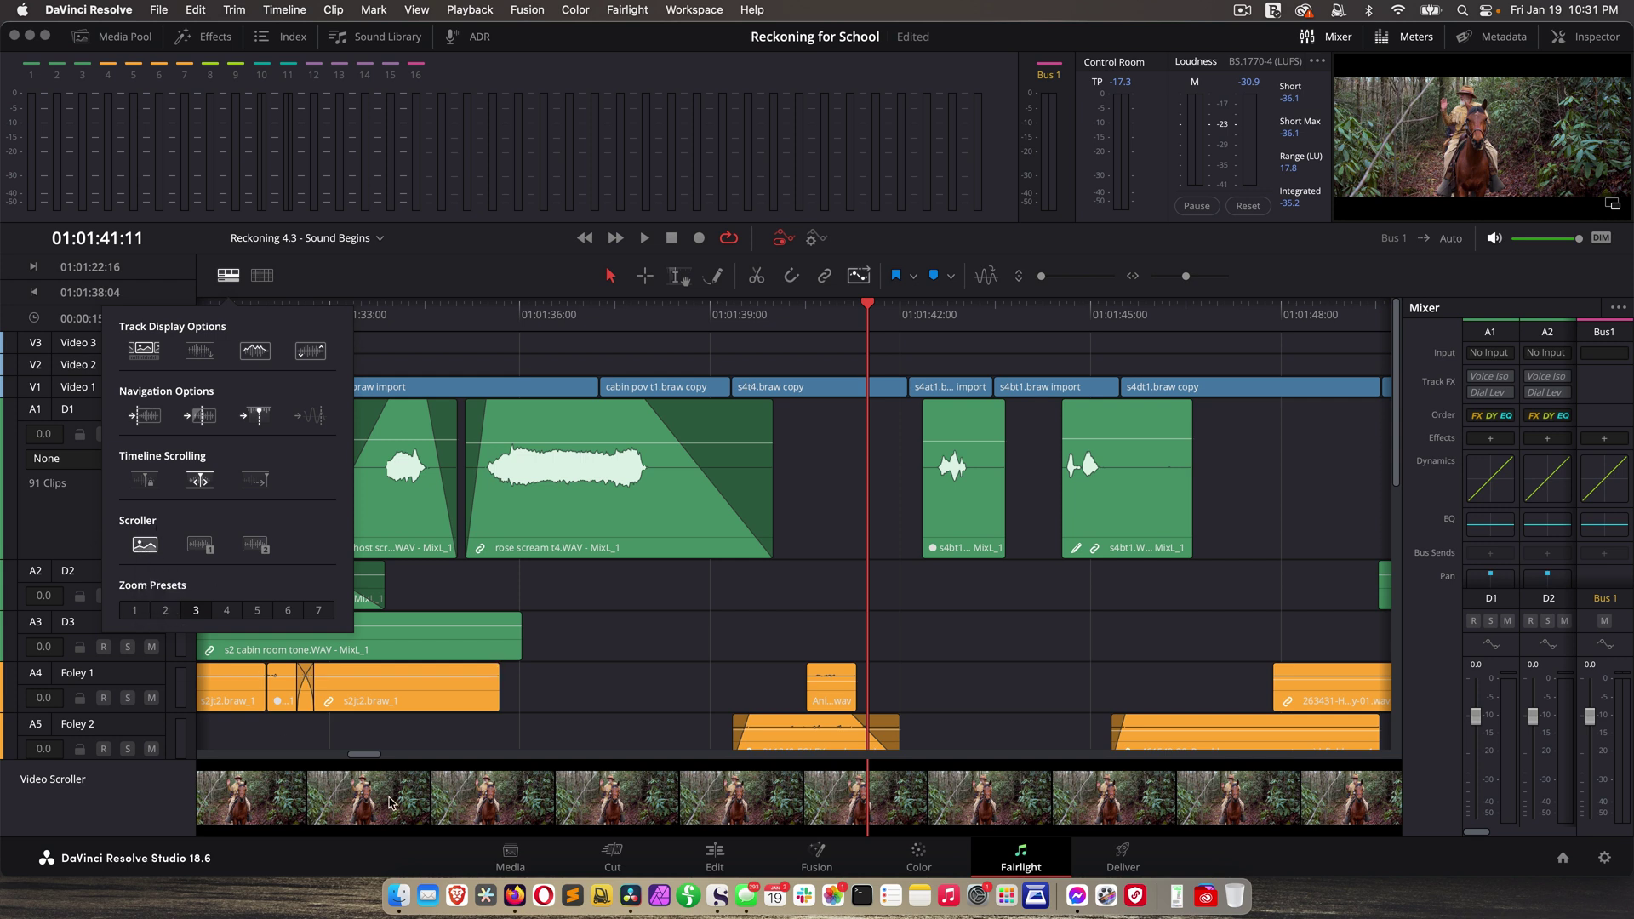
Try the audio waveform scroller and remove it, keeping the video thumbnail scroller shown
{"action": "left_click", "coordinate": [199, 542]}
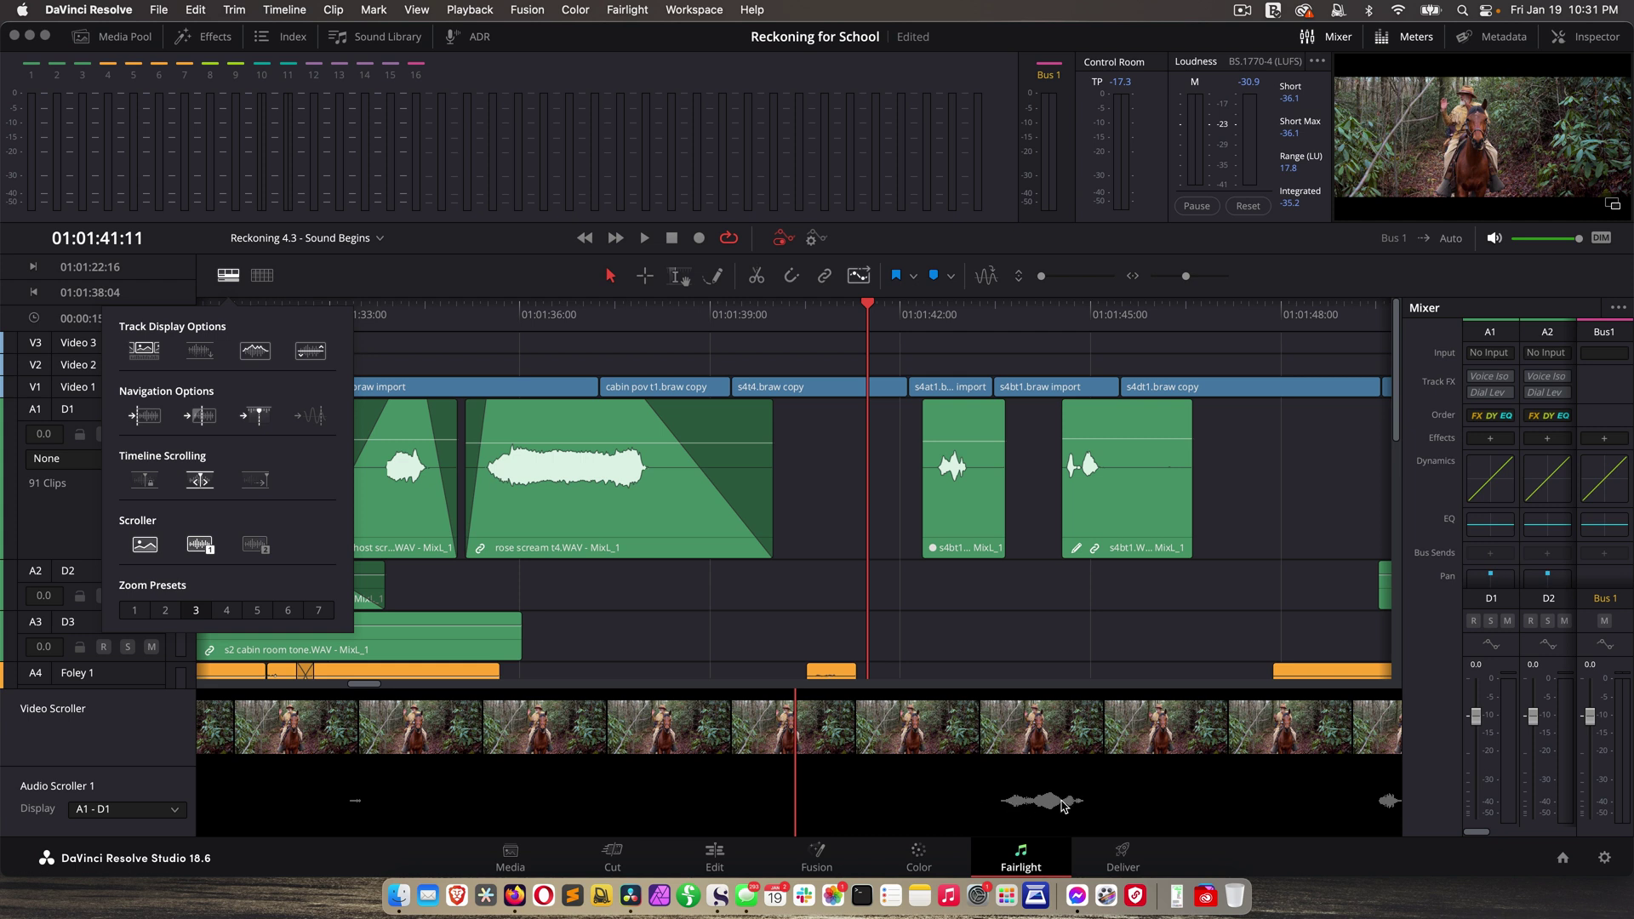
{"action": "left_click", "coordinate": [140, 808]}
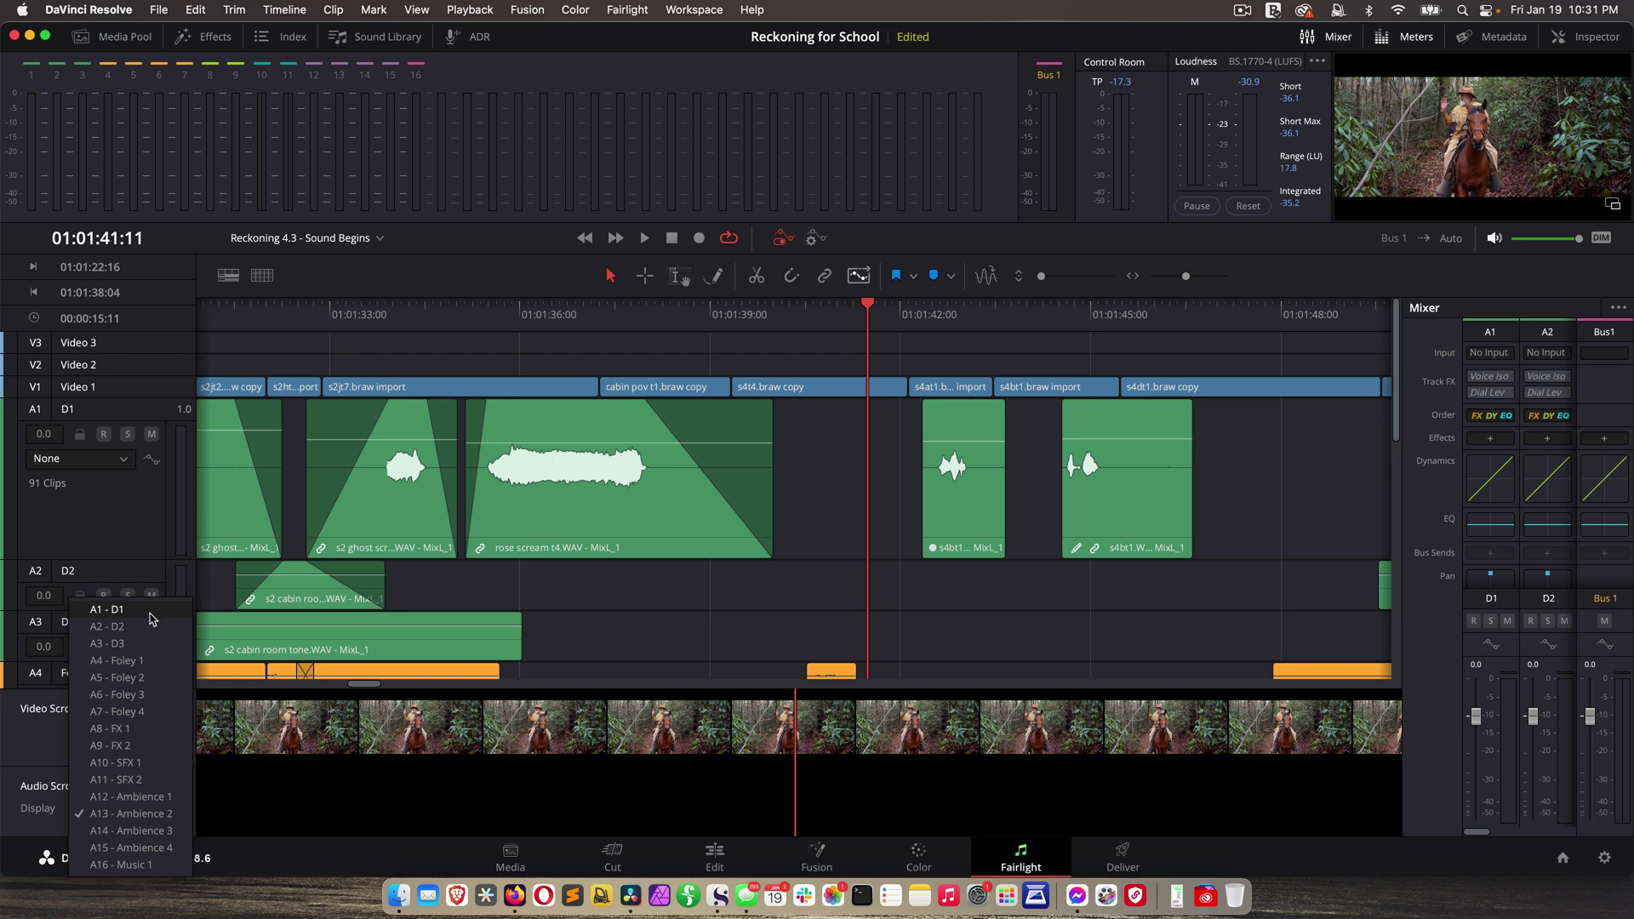
{"action": "left_click", "coordinate": [118, 611]}
{"action": "left_click", "coordinate": [145, 551]}
{"action": "left_click", "coordinate": [144, 552]}
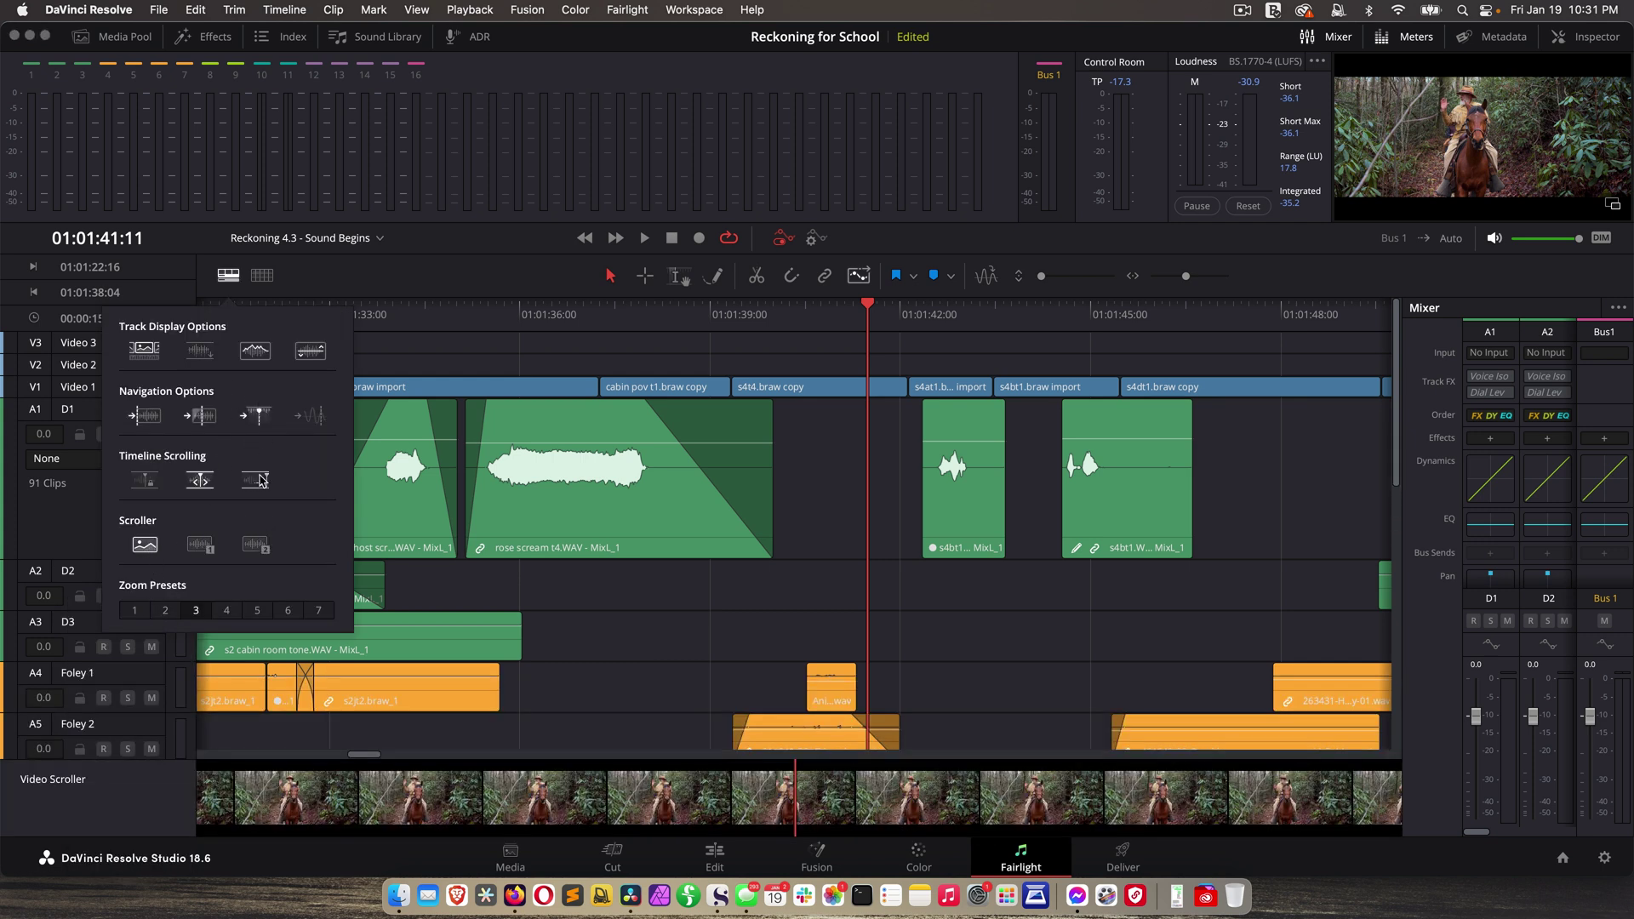
Move the playhead to 01:01:40:14 and enable Edit Grid lines across the timeline
{"action": "left_click", "coordinate": [261, 280]}
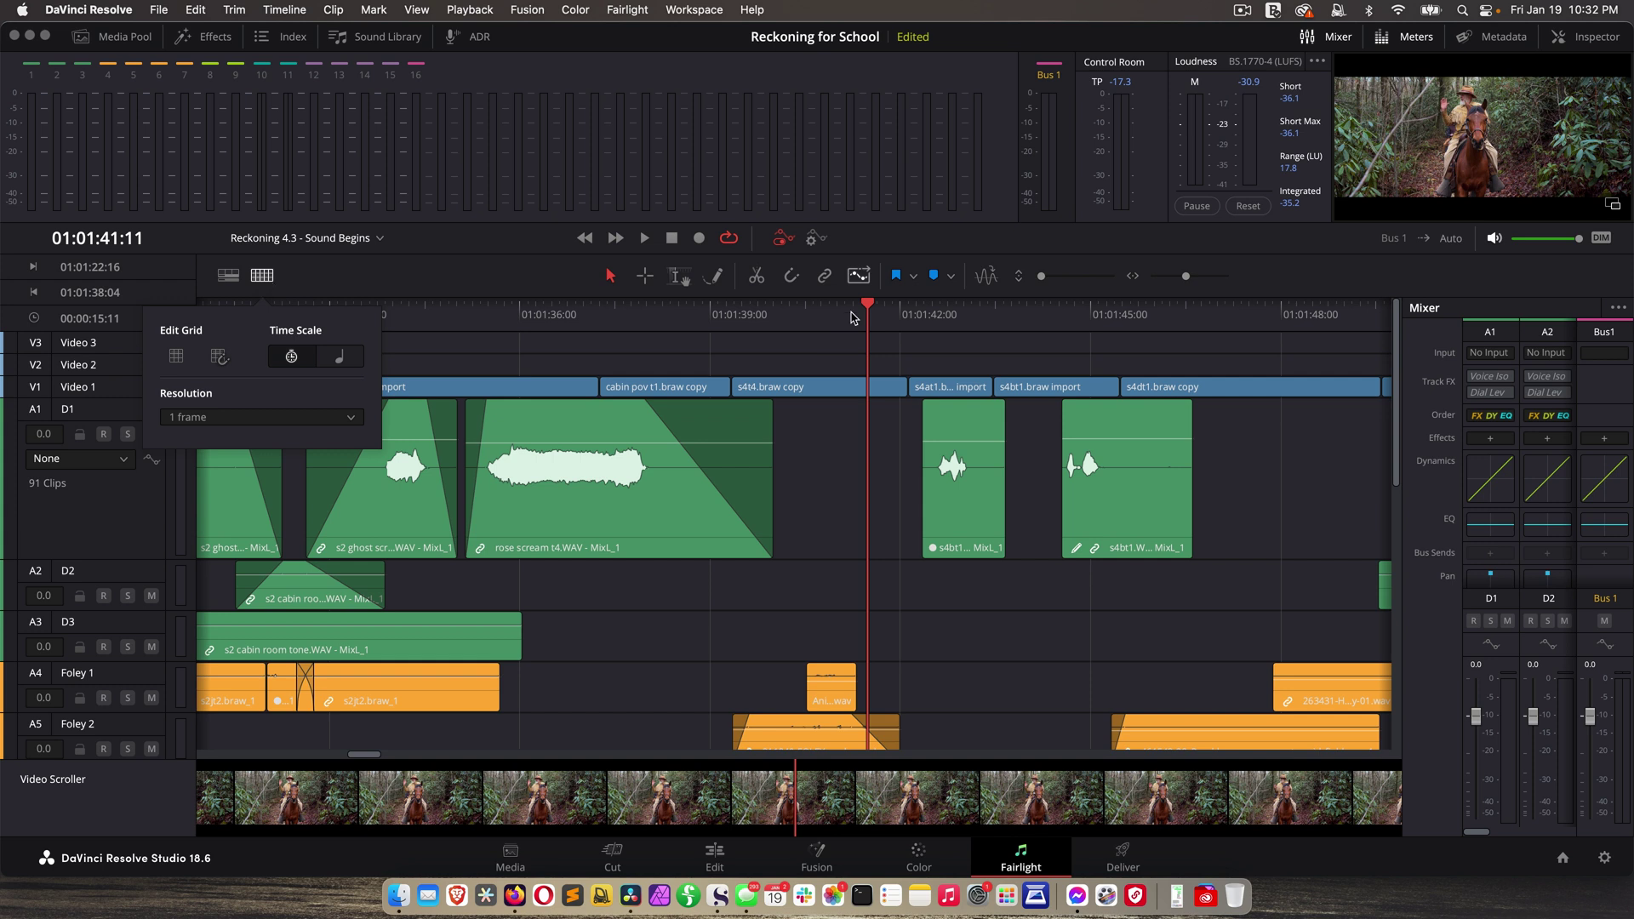
{"action": "left_click", "coordinate": [809, 315]}
{"action": "scroll", "coordinate": [804, 345], "scroll_direction": "up", "scroll_amount": 5}
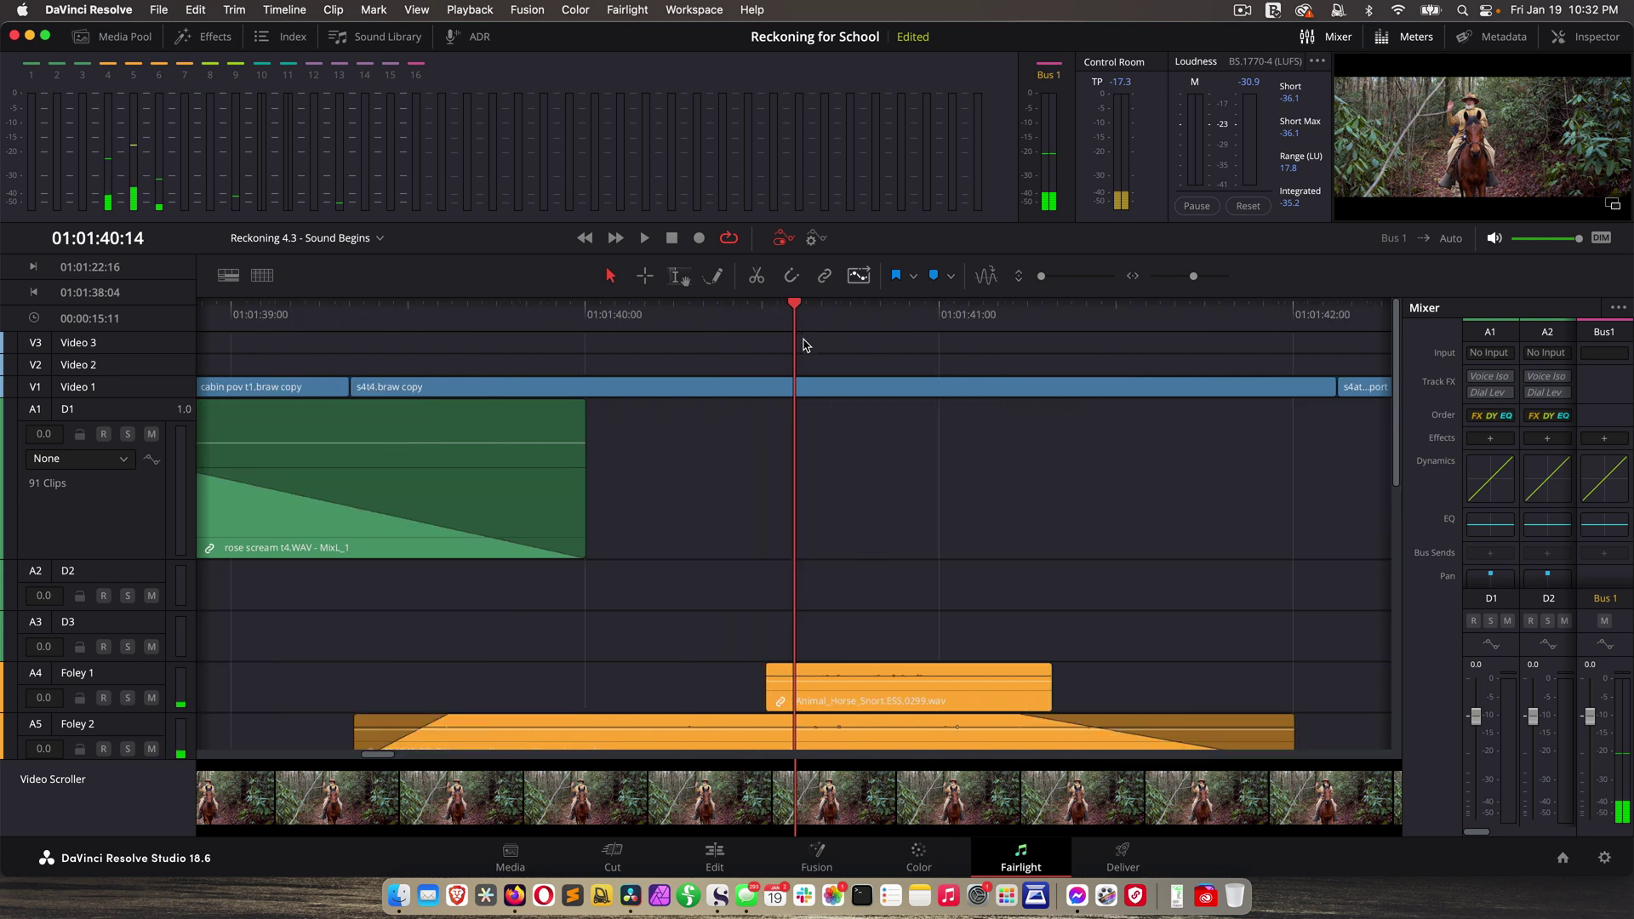
{"action": "left_click", "coordinate": [262, 275]}
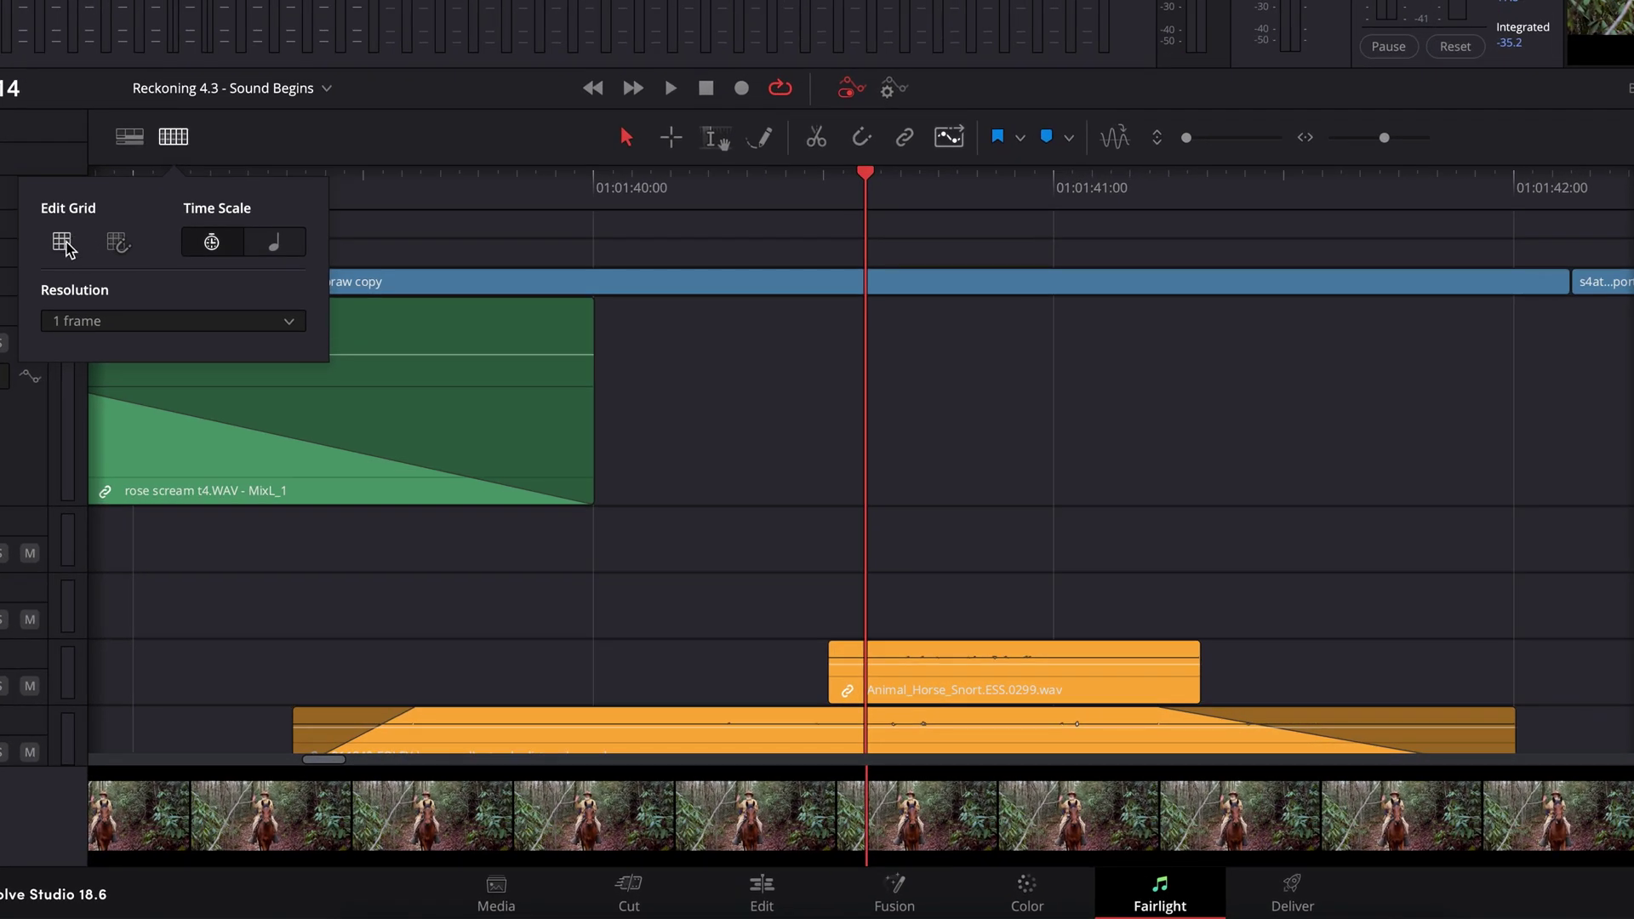
{"action": "left_click", "coordinate": [63, 243]}
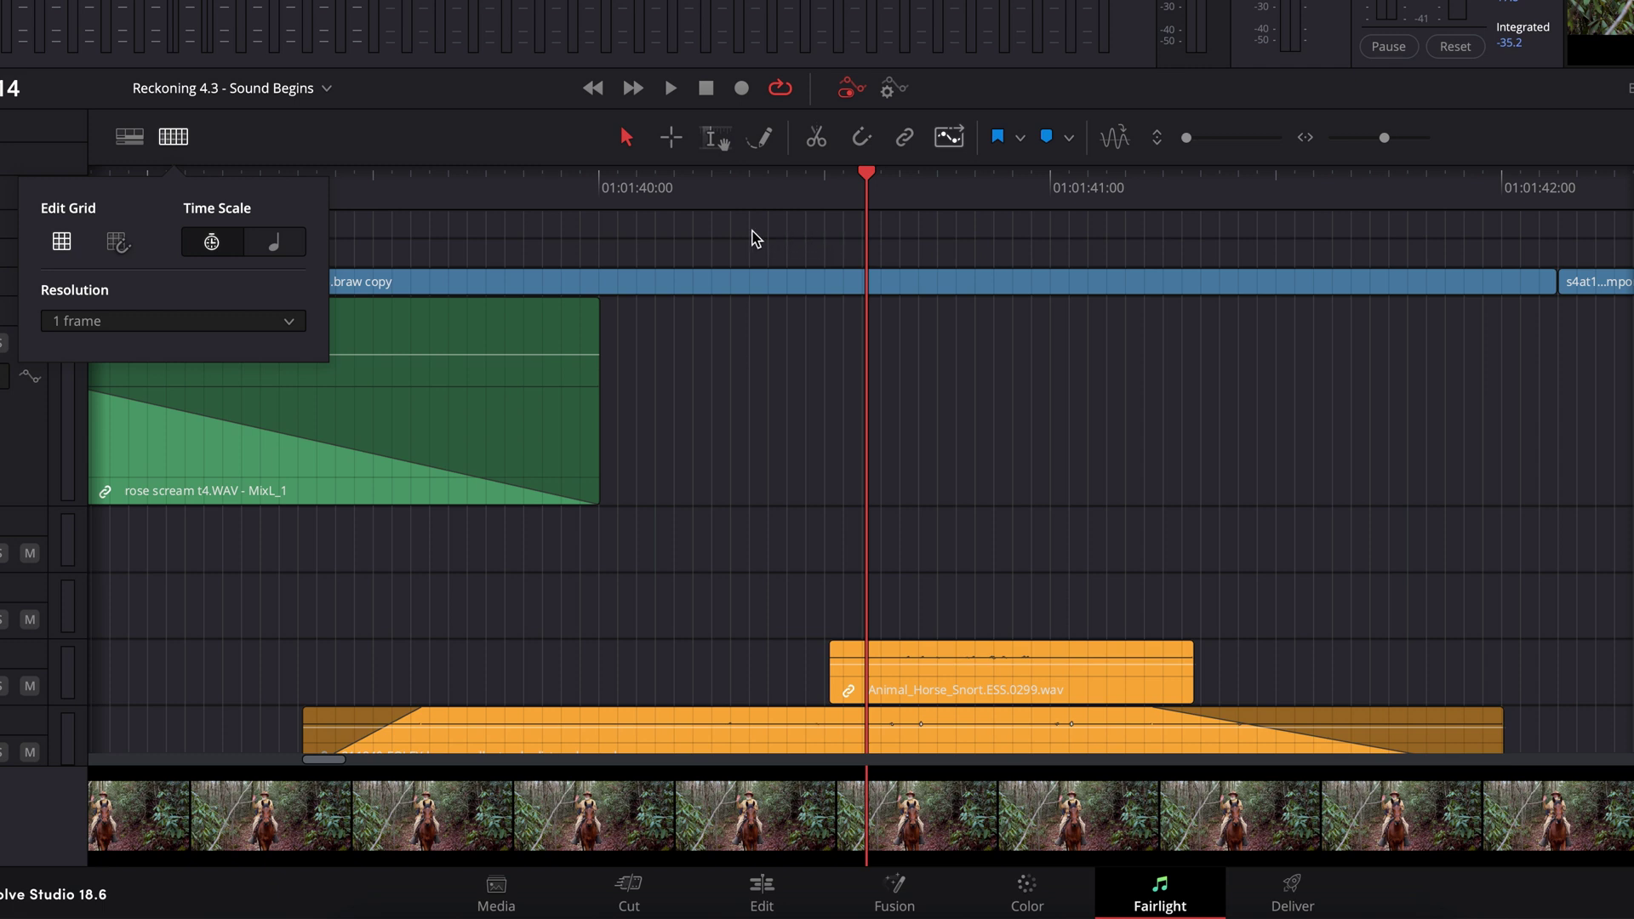
Try grid resolutions of 1 second and 1/4 frame, then settle on 1 frame
{"action": "left_click", "coordinate": [61, 322]}
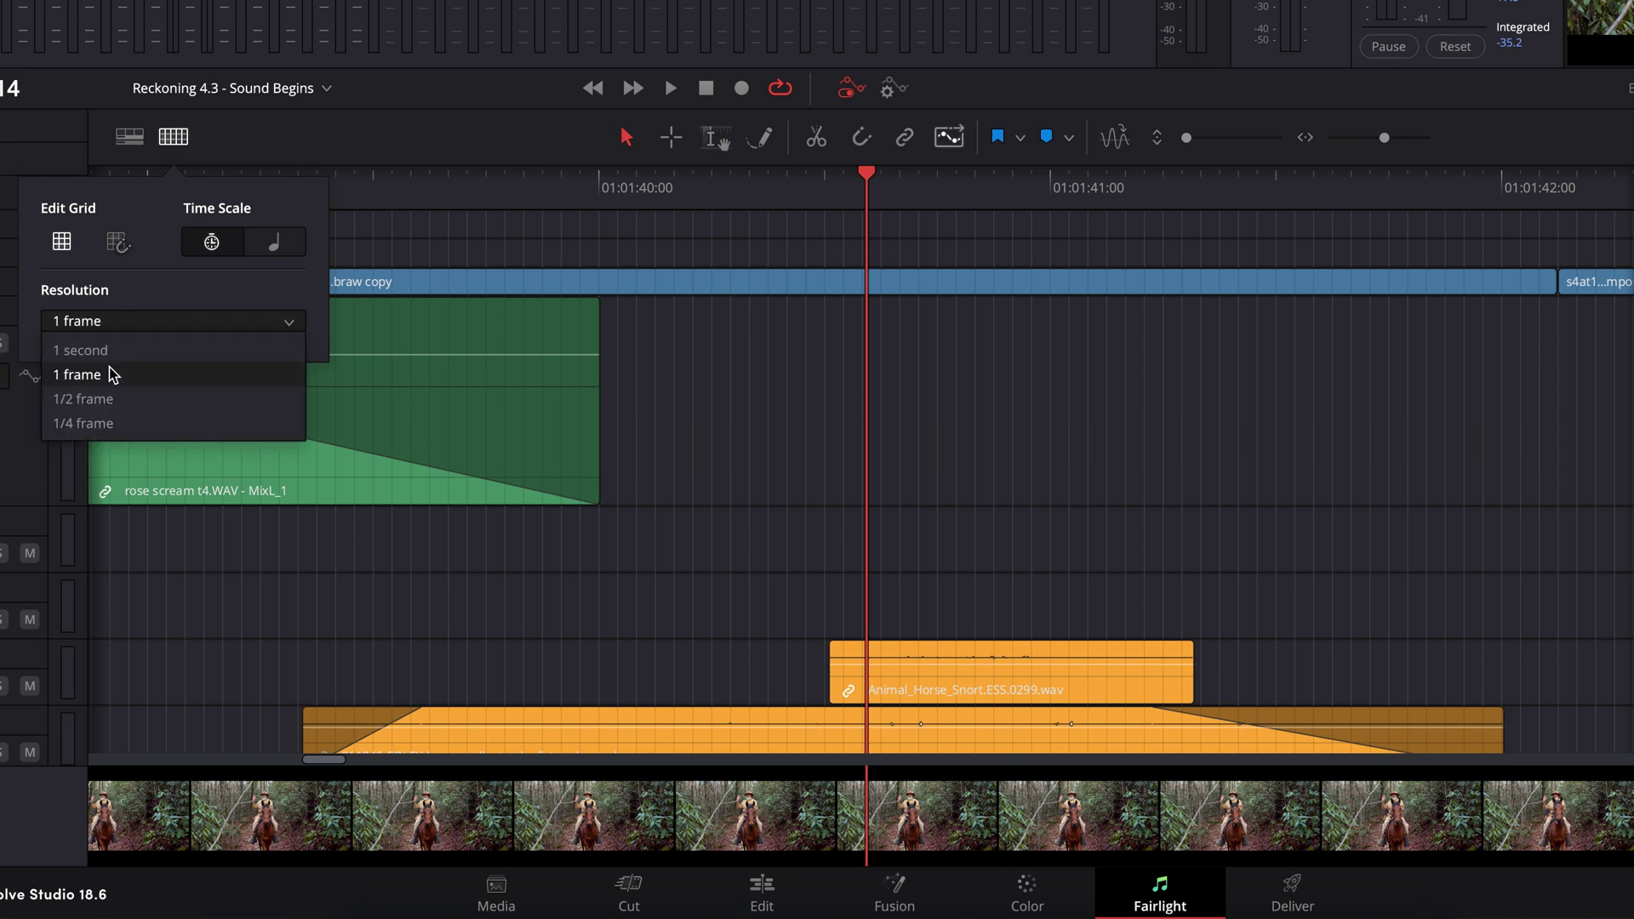
{"action": "left_click", "coordinate": [94, 352]}
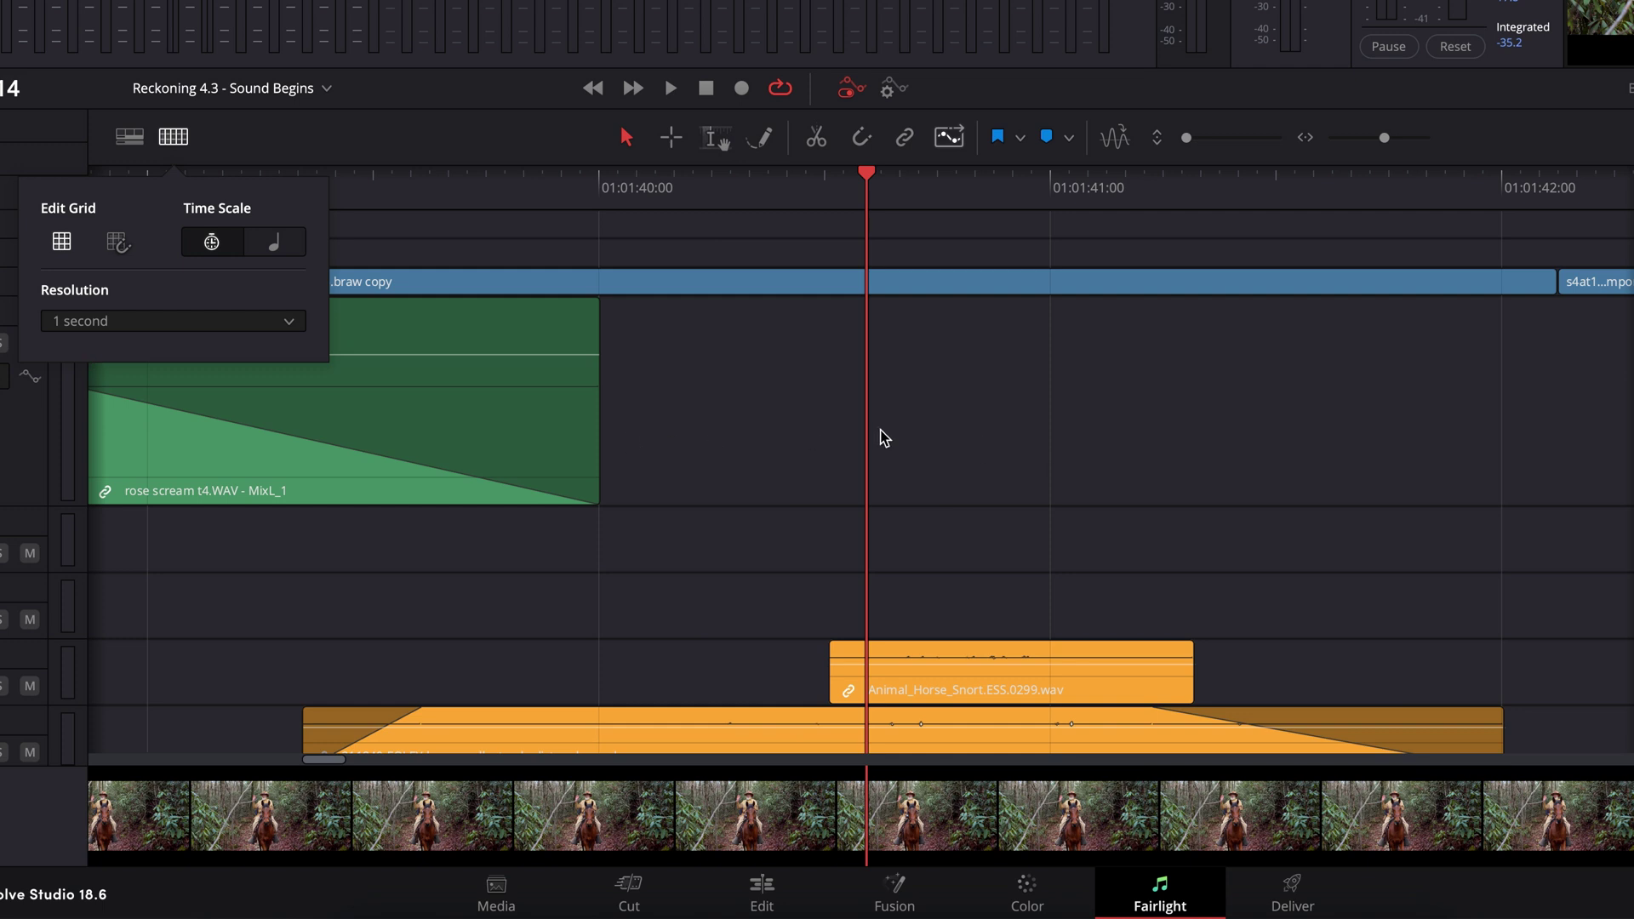
{"action": "left_click", "coordinate": [109, 327]}
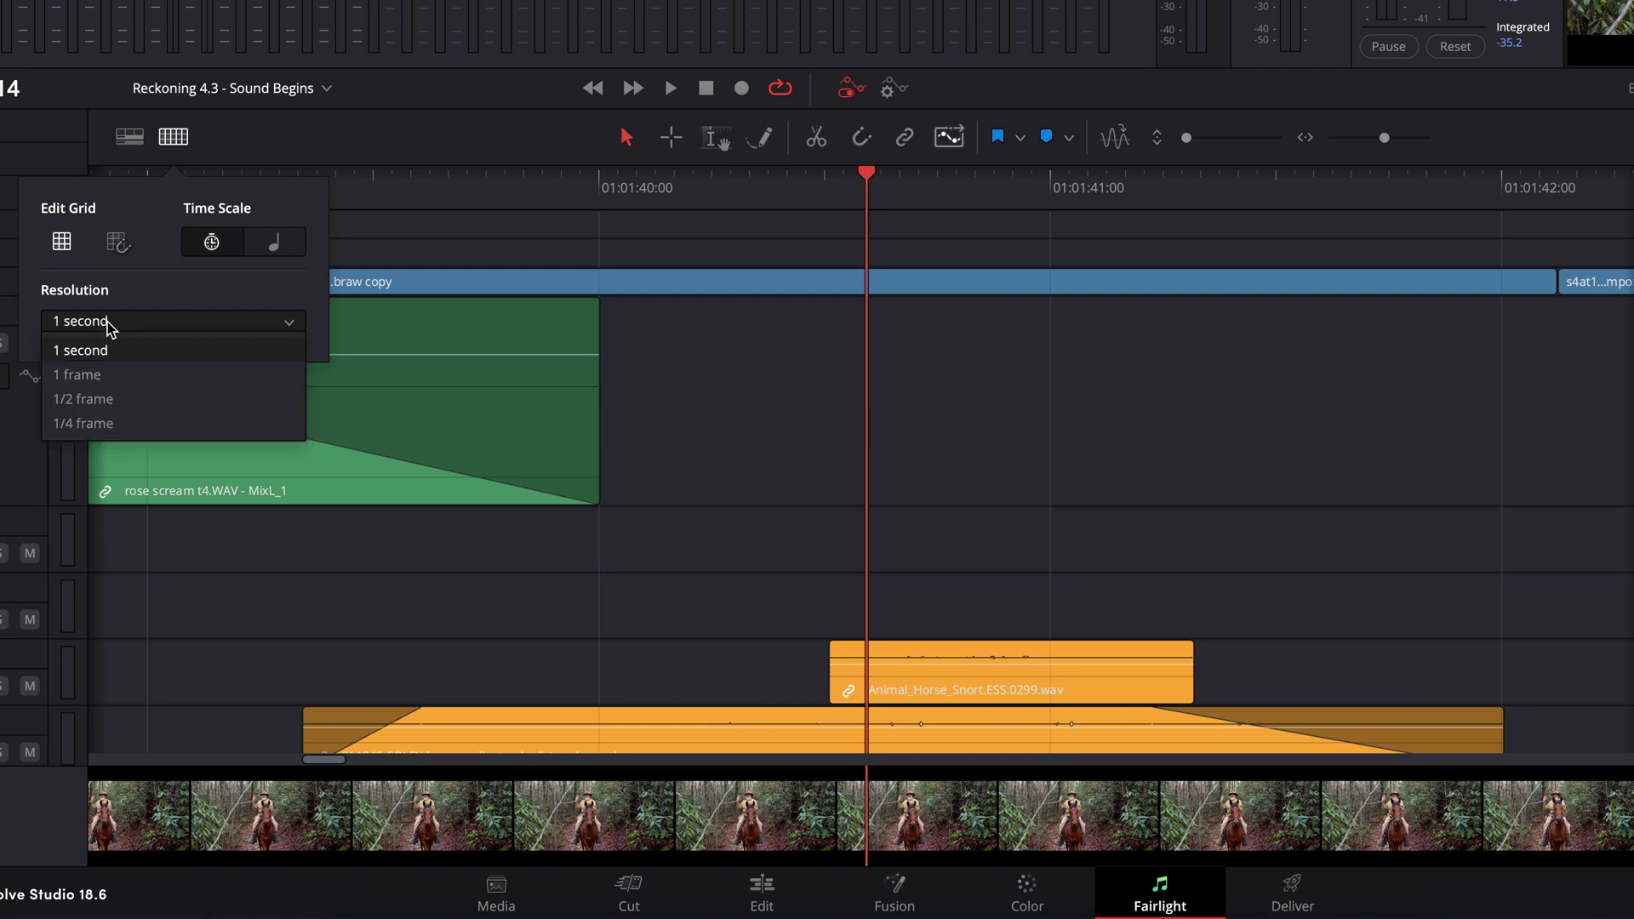
{"action": "left_click", "coordinate": [94, 424]}
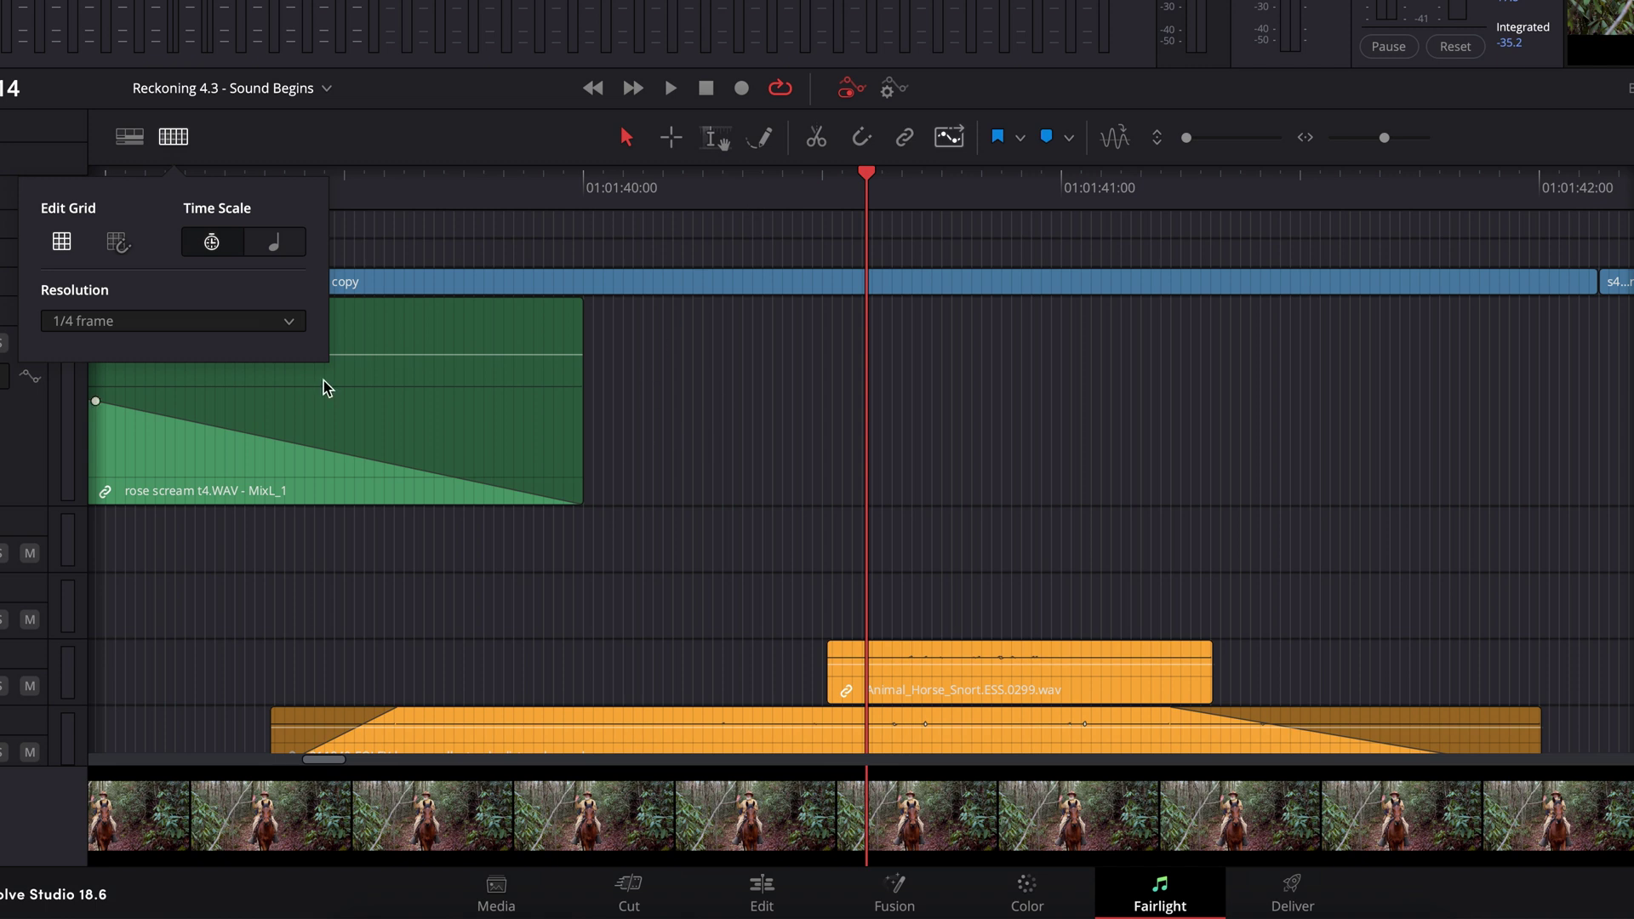
{"action": "left_click", "coordinate": [164, 325]}
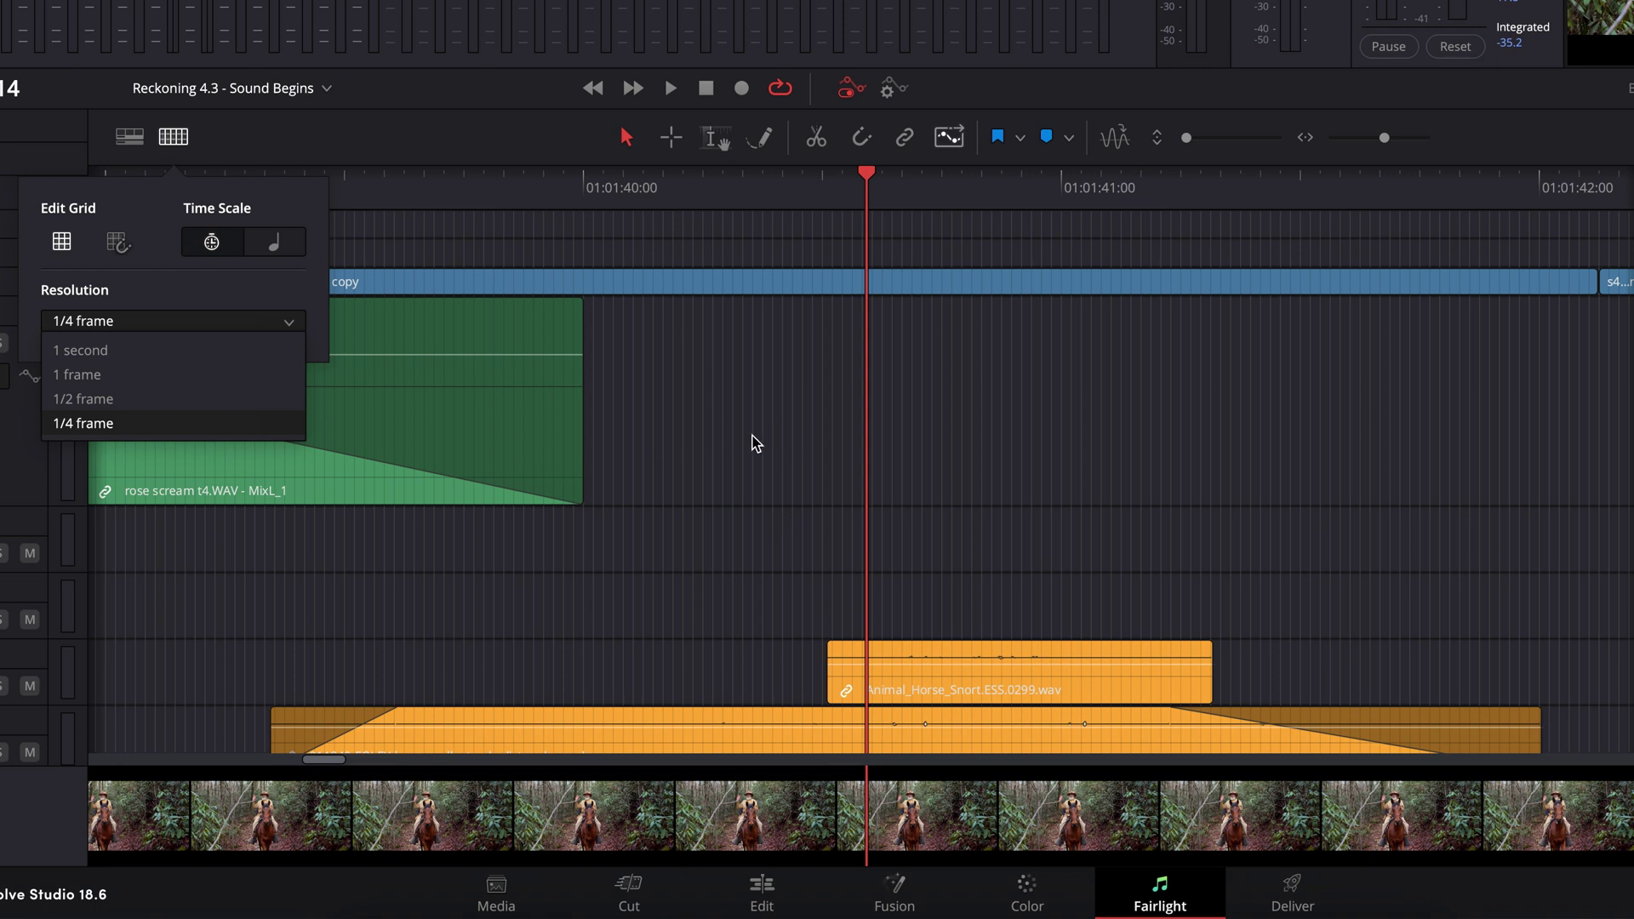
{"action": "left_click", "coordinate": [69, 374]}
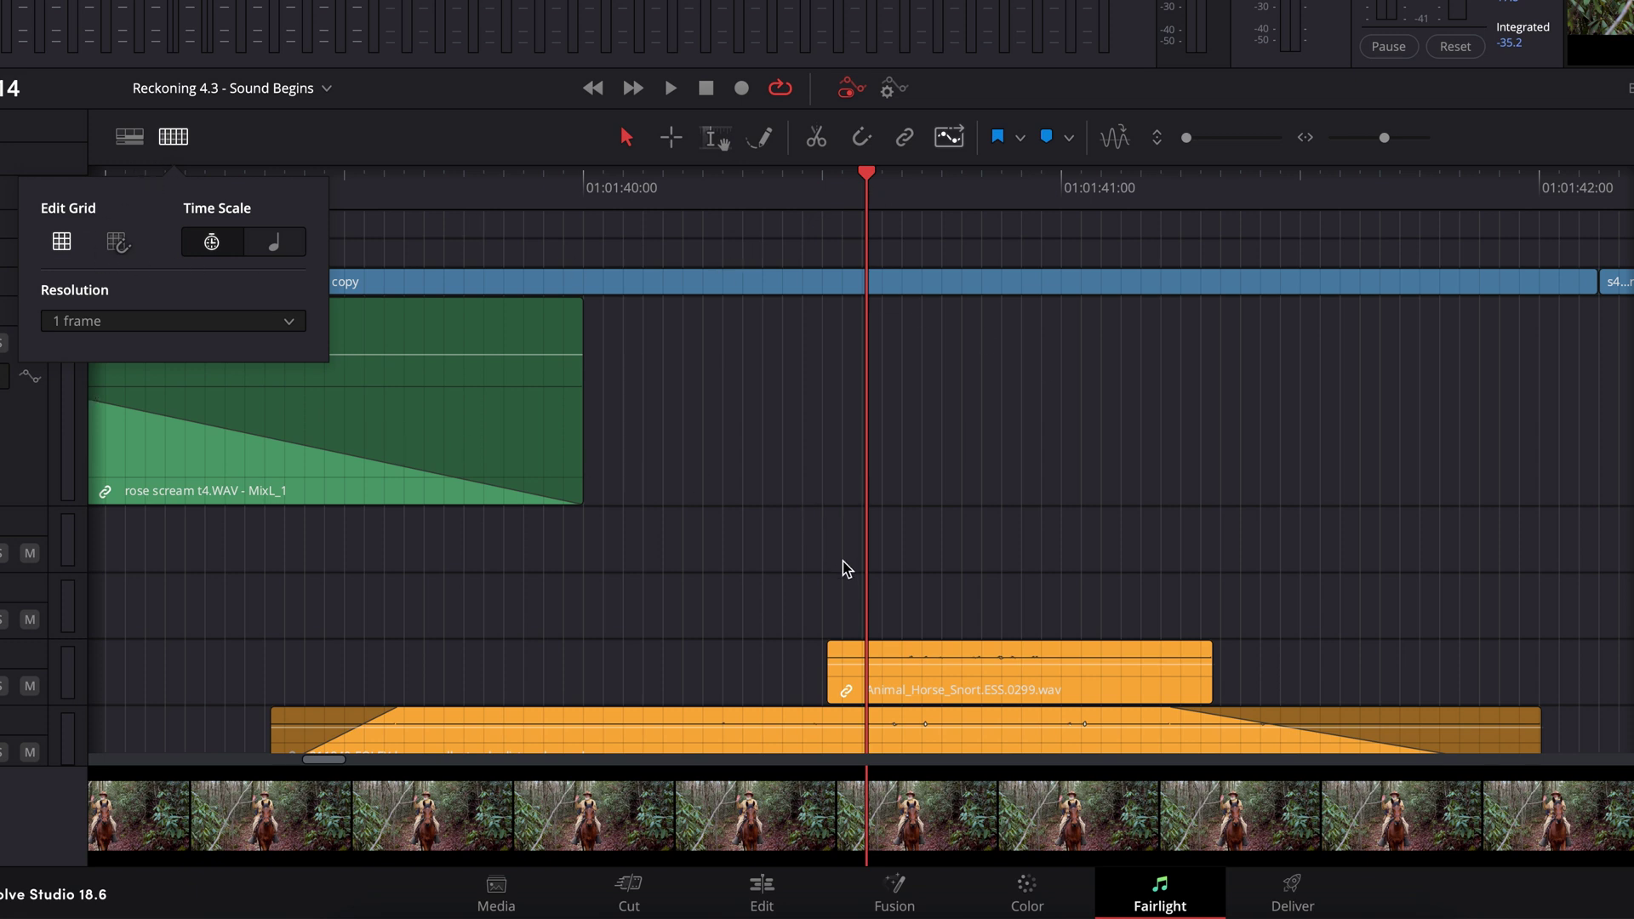
Scroll through the tracks, select the Animal_Horse_Snort clip, and reopen the Edit Grid settings
{"action": "scroll", "coordinate": [834, 553], "scroll_direction": "down", "scroll_amount": 5}
{"action": "scroll", "coordinate": [796, 613], "scroll_direction": "up", "scroll_amount": 5}
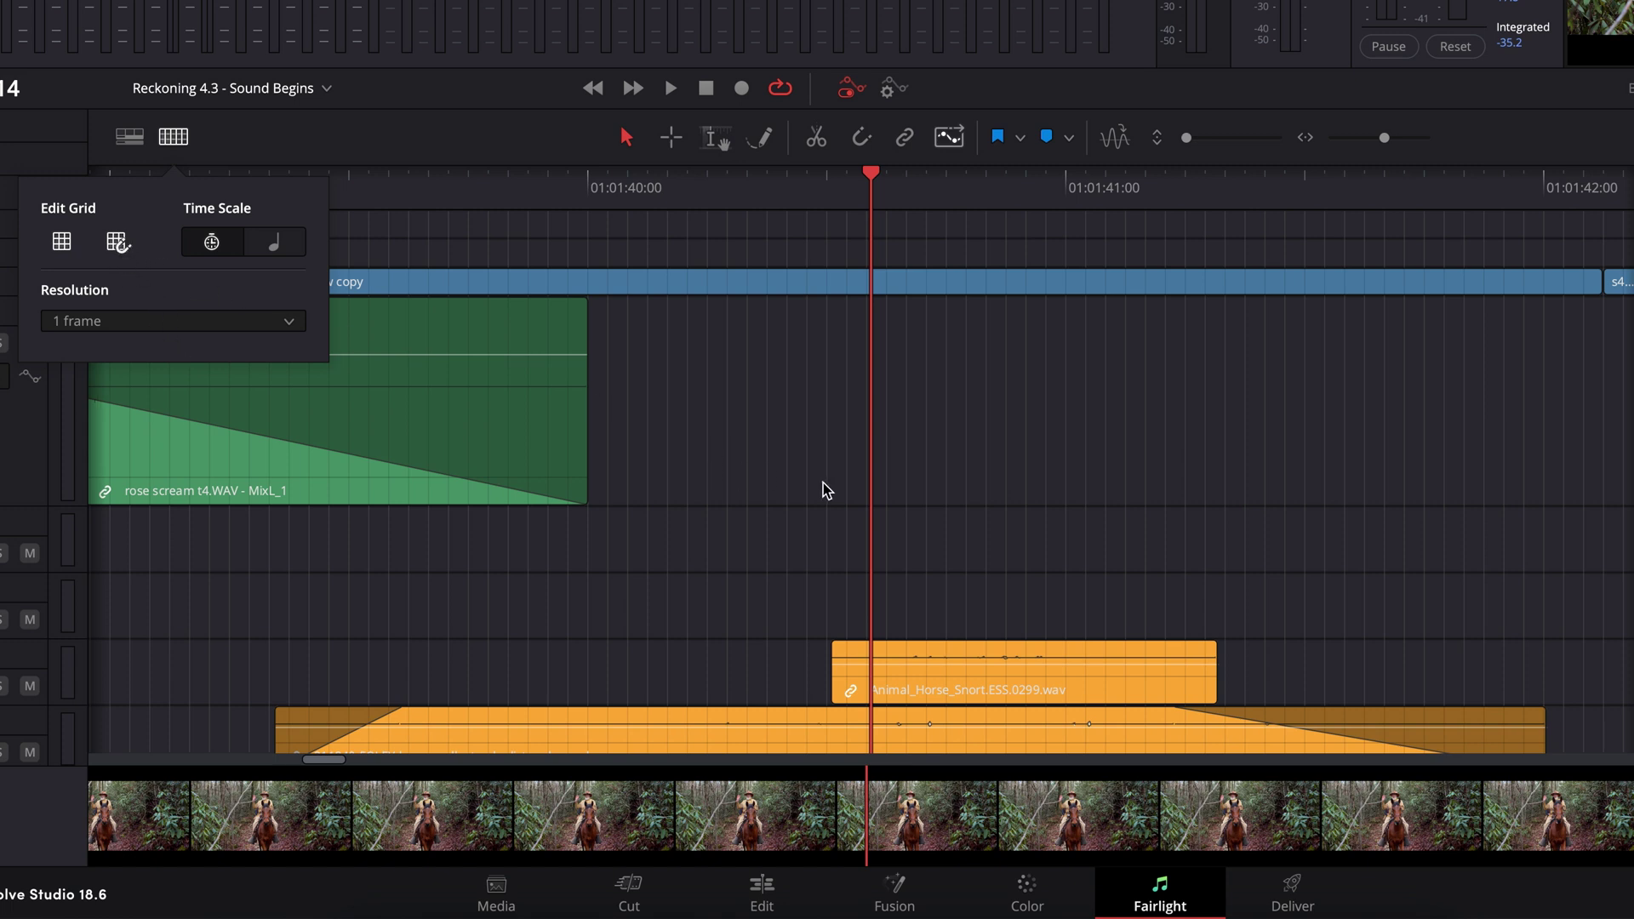
{"action": "scroll", "coordinate": [808, 482], "scroll_direction": "down", "scroll_amount": 3}
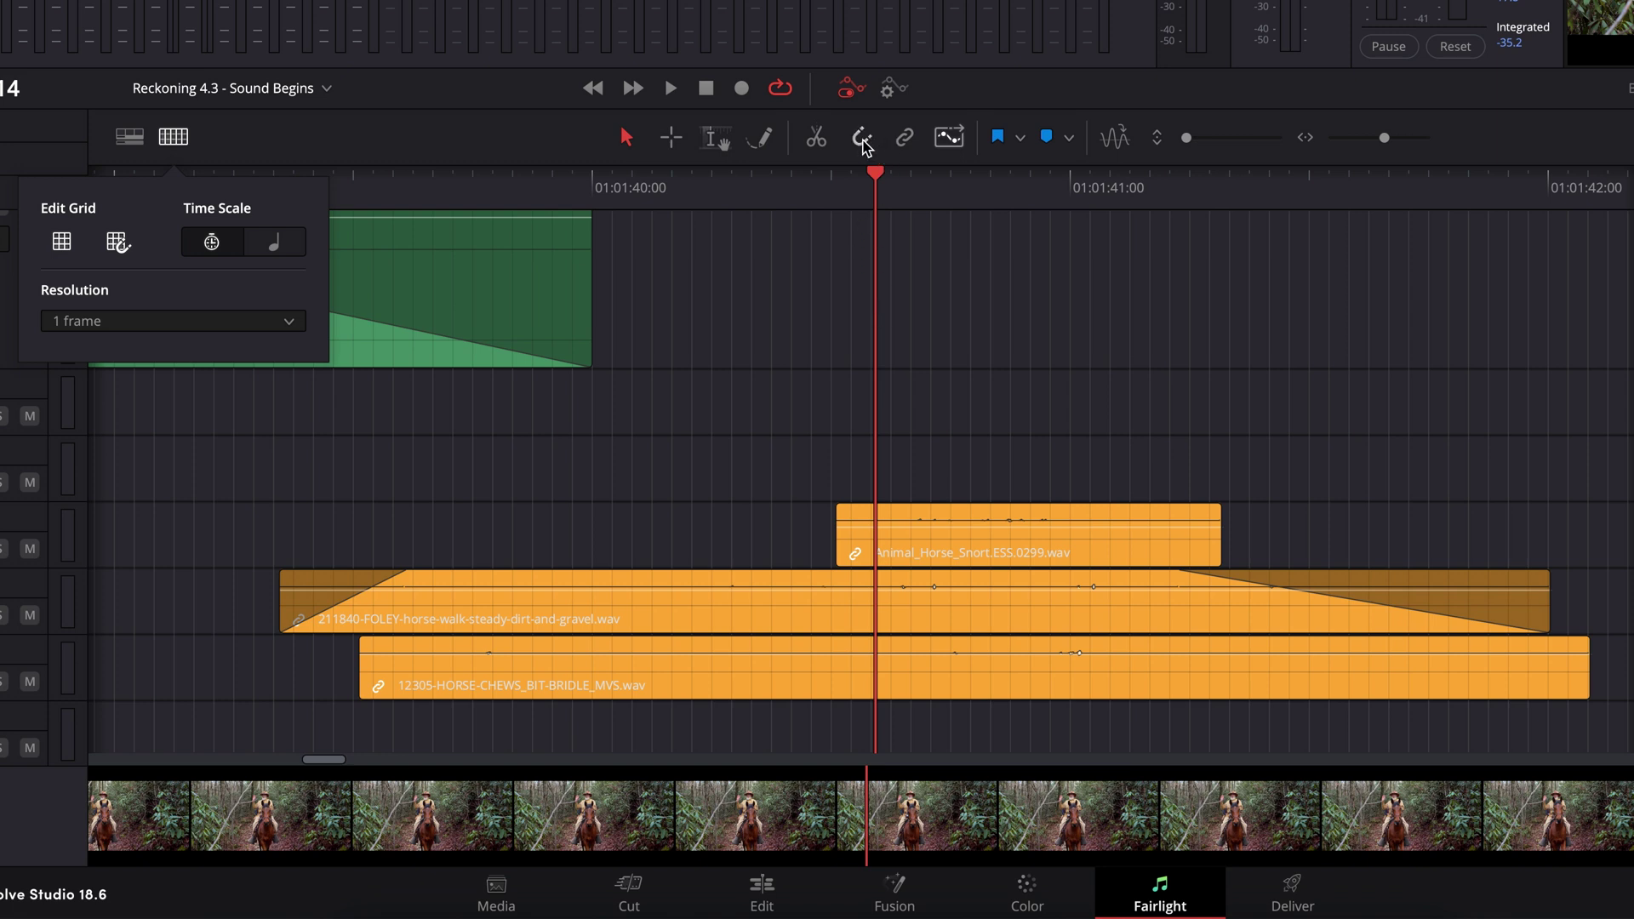
{"action": "scroll", "coordinate": [955, 397], "scroll_direction": "down", "scroll_amount": 3}
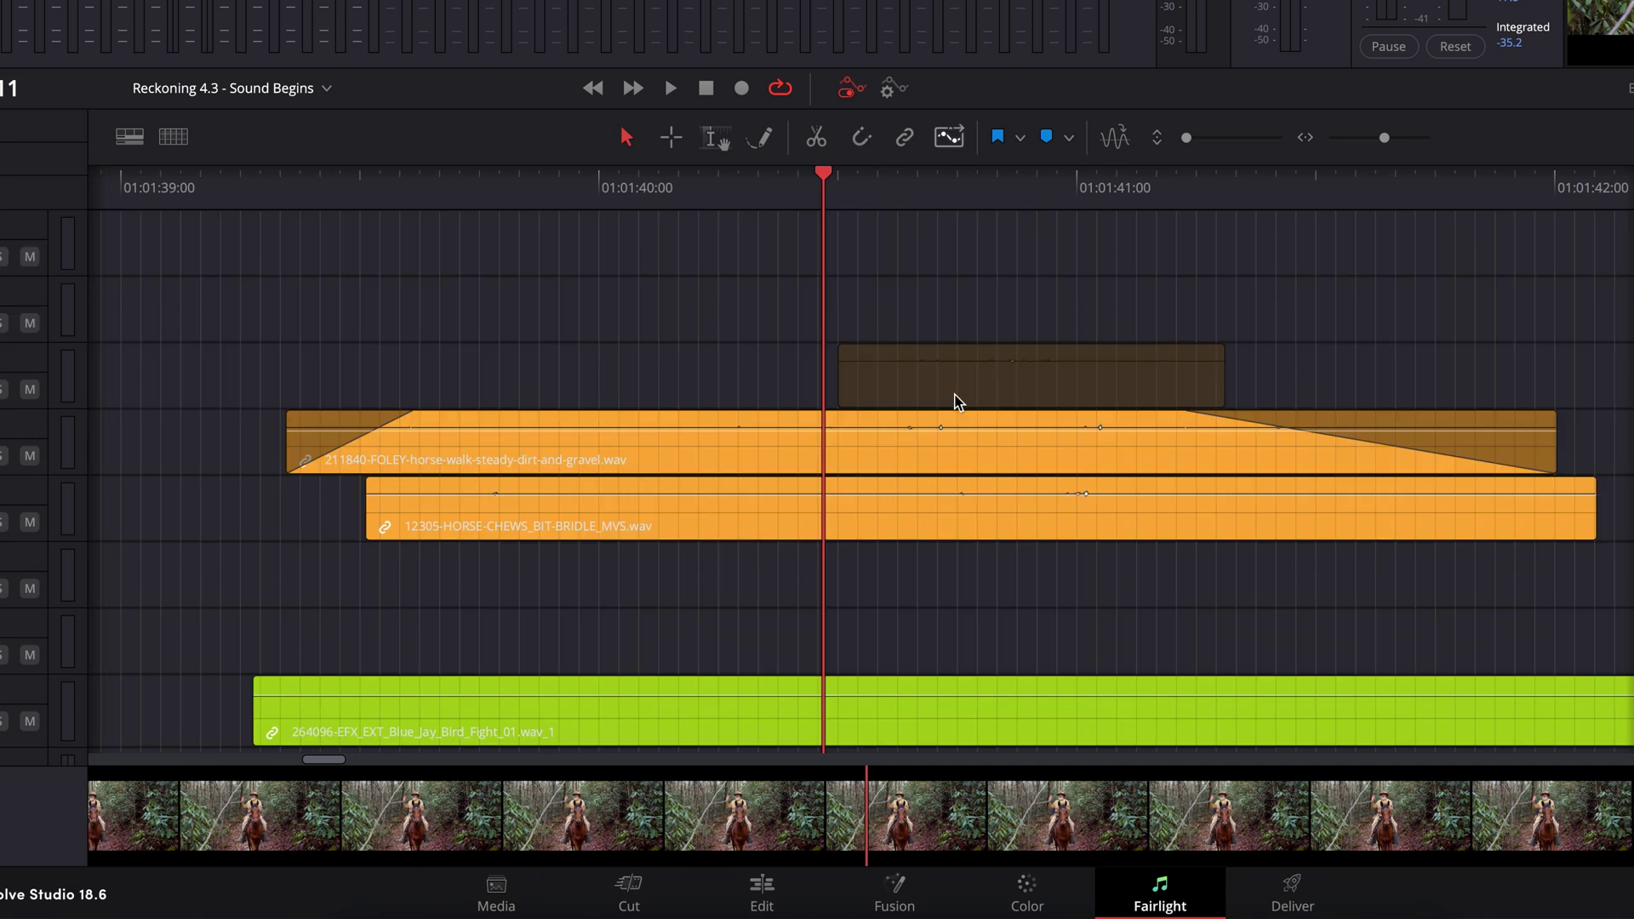
{"action": "left_click", "coordinate": [957, 400]}
{"action": "scroll", "coordinate": [773, 289], "scroll_direction": "up", "scroll_amount": 6}
{"action": "scroll", "coordinate": [776, 290], "scroll_direction": "down", "scroll_amount": 1}
{"action": "left_click", "coordinate": [174, 138]}
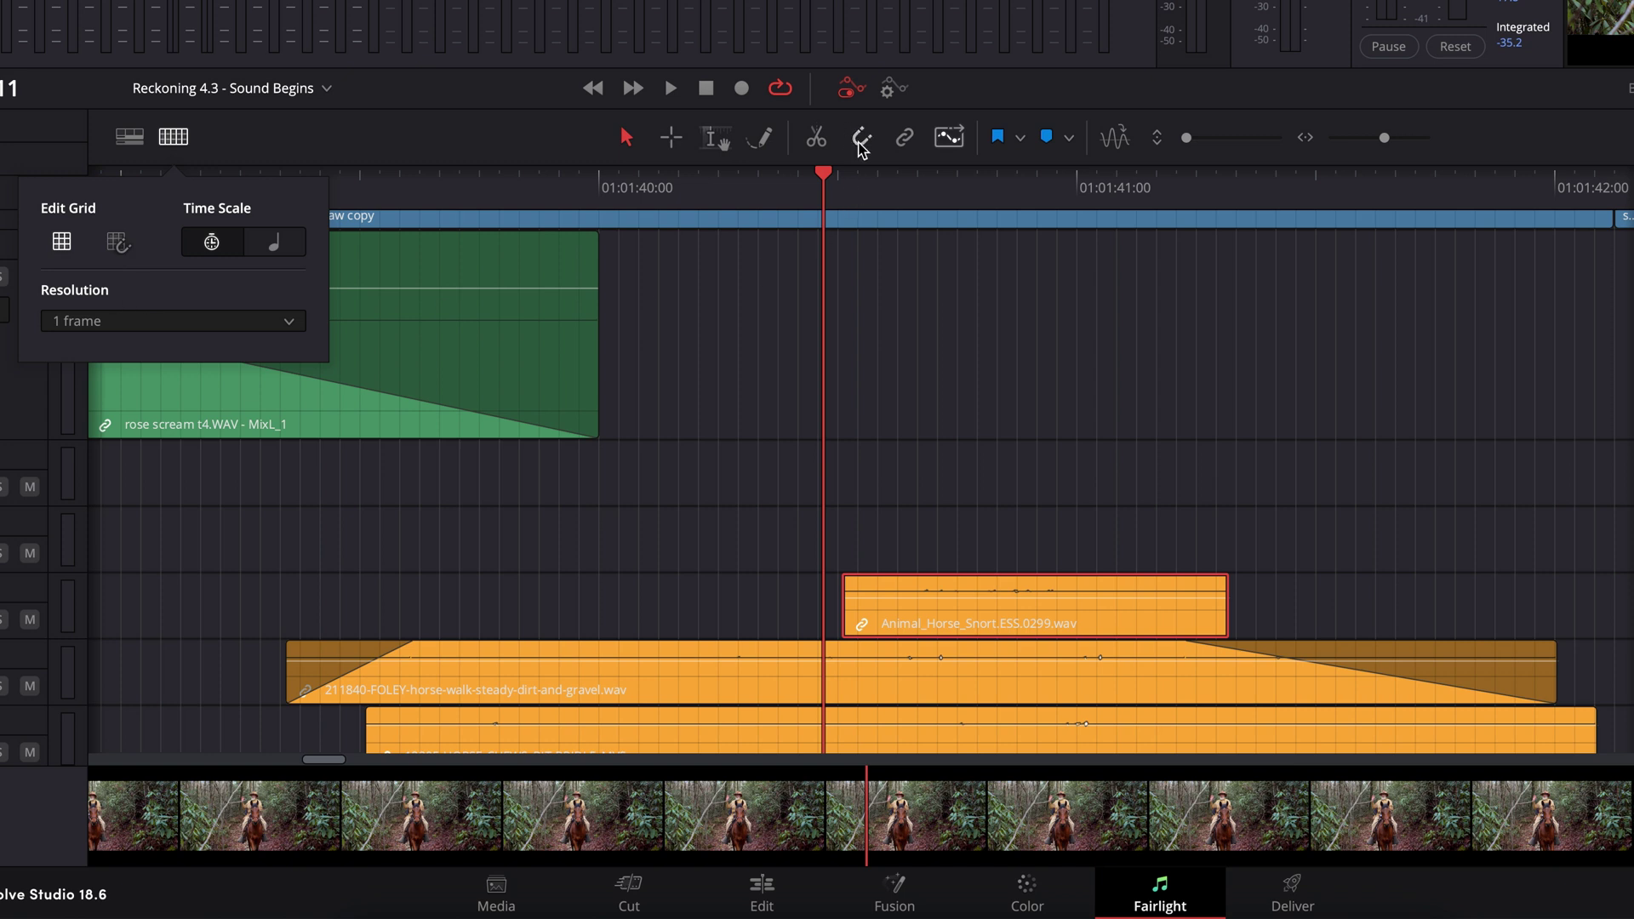
Enlarge the clip's track, then slide Animal_Horse_Snort earlier and undo the move
{"action": "scroll", "coordinate": [851, 357], "scroll_direction": "down", "scroll_amount": 2}
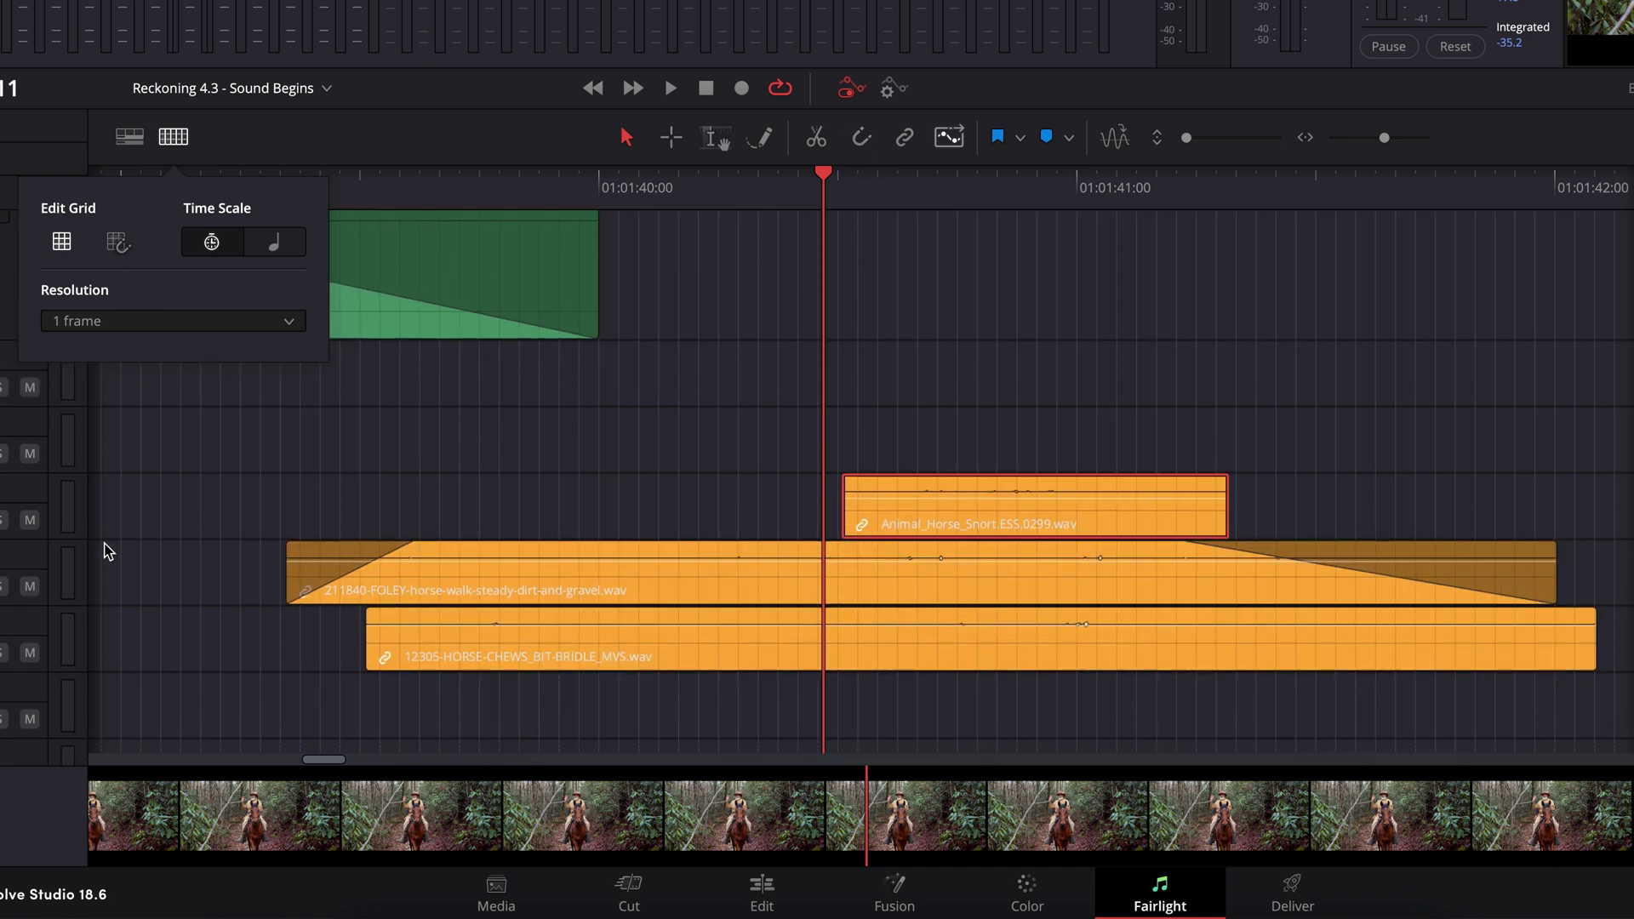
{"action": "left_click_drag", "start_coordinate": [19, 538], "coordinate": [18, 628]}
{"action": "scroll", "coordinate": [800, 446], "scroll_direction": "down", "scroll_amount": 2}
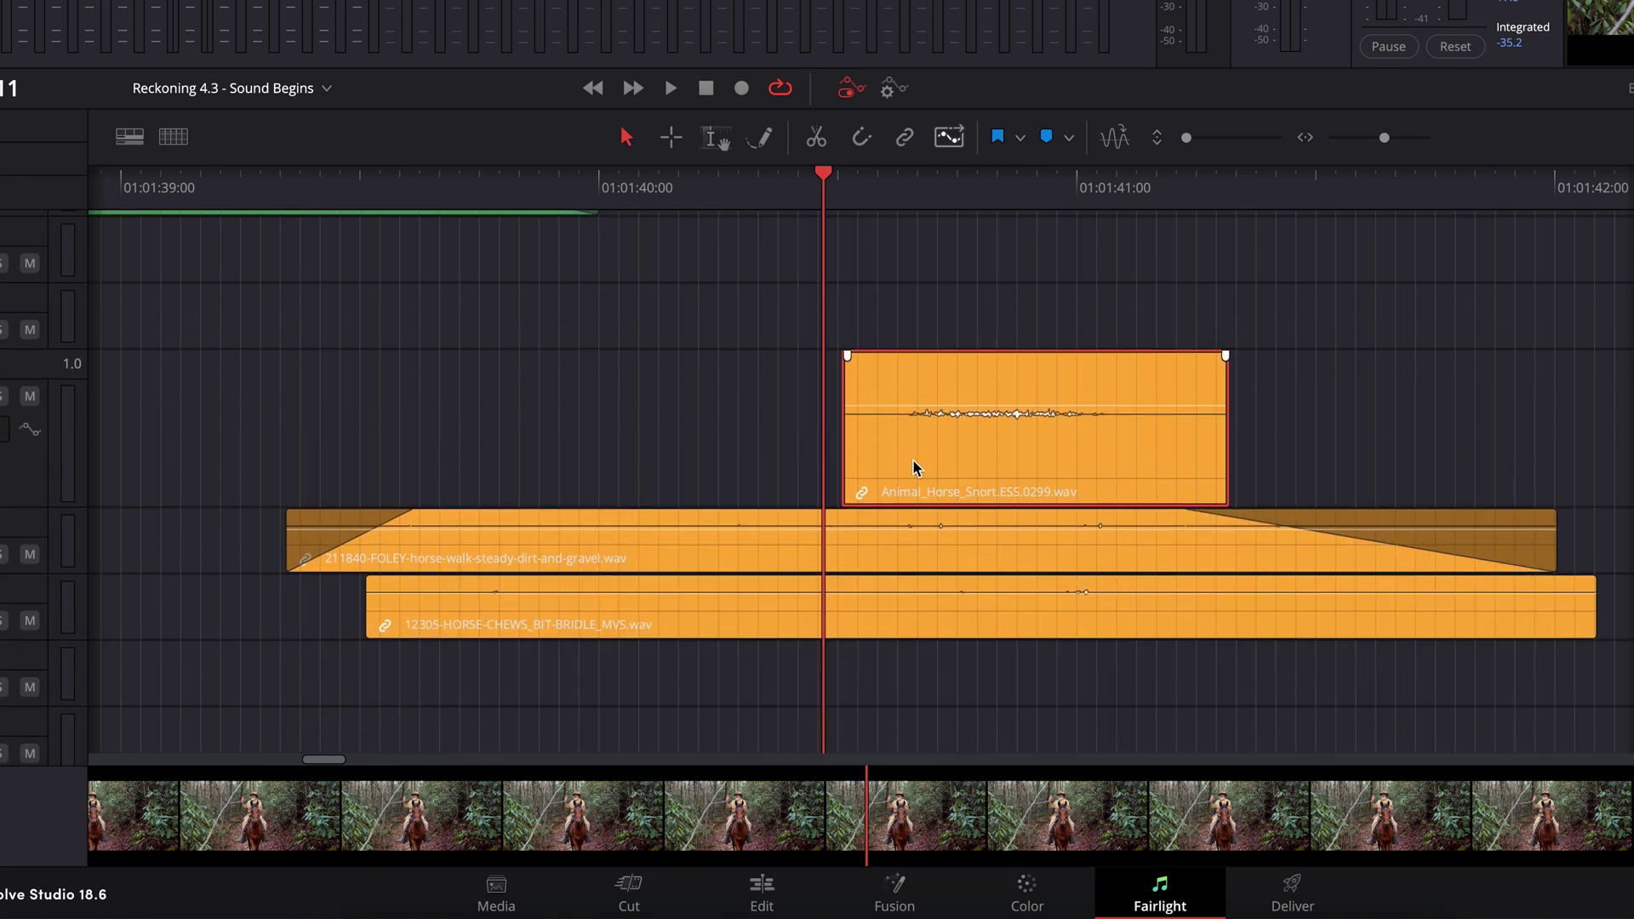
{"action": "scroll", "coordinate": [978, 468], "scroll_direction": "up", "scroll_amount": 3}
{"action": "left_click_drag", "start_coordinate": [1060, 453], "coordinate": [936, 451]}
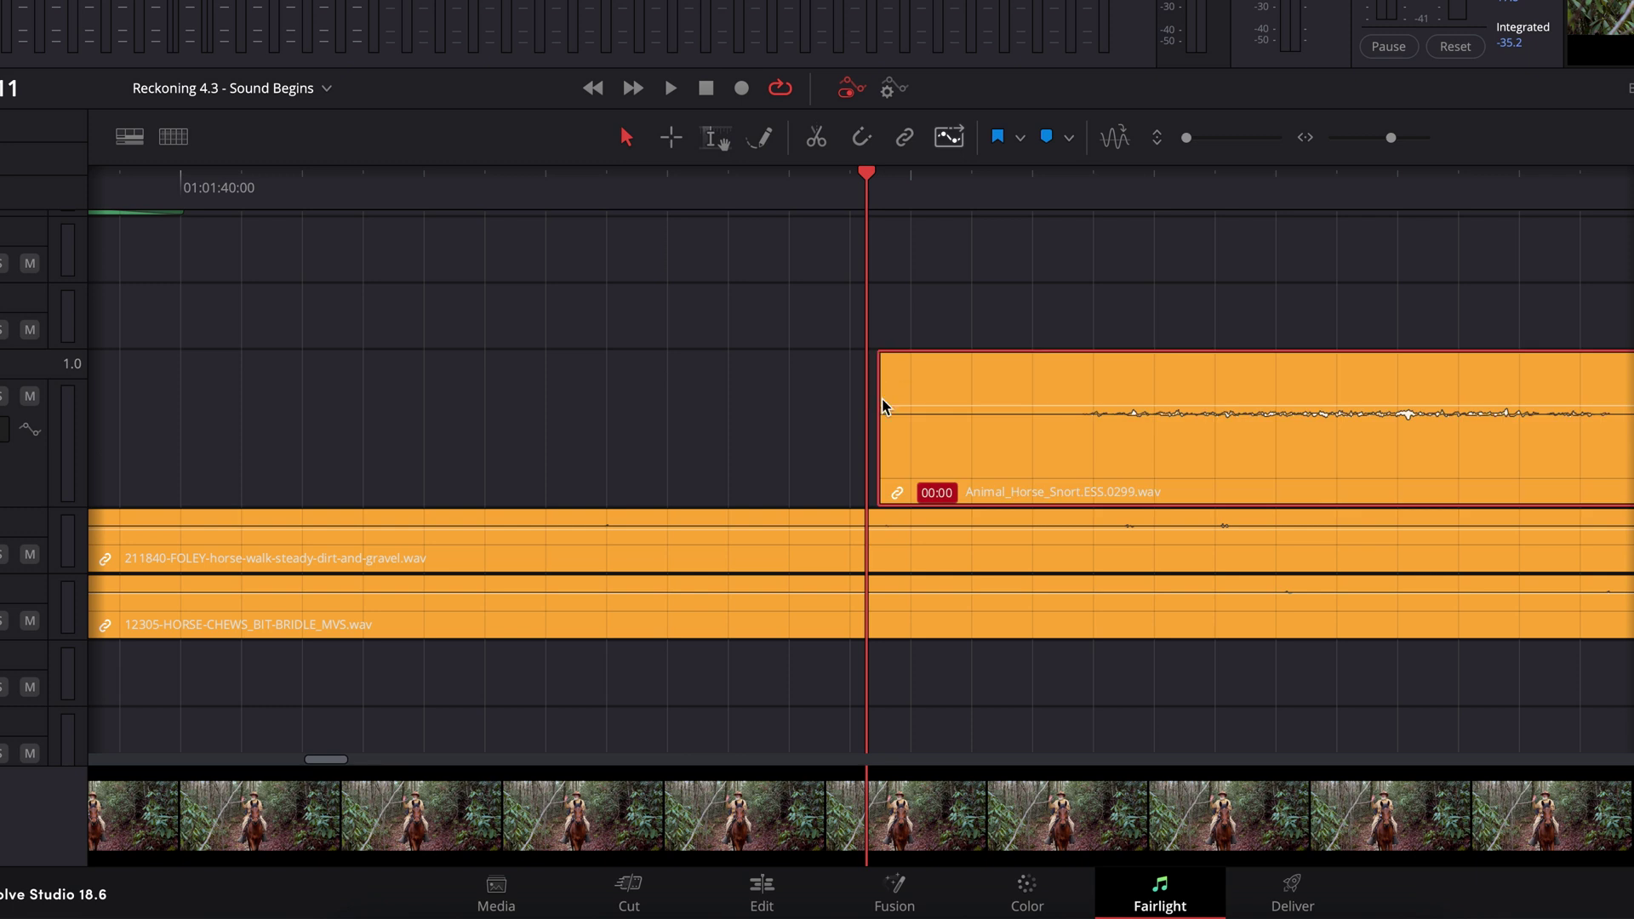
{"action": "key", "text": "ctrl+z"}
Enable Snap to Grid, slide the clip earlier along the grid, and undo it
{"action": "left_click", "coordinate": [173, 136]}
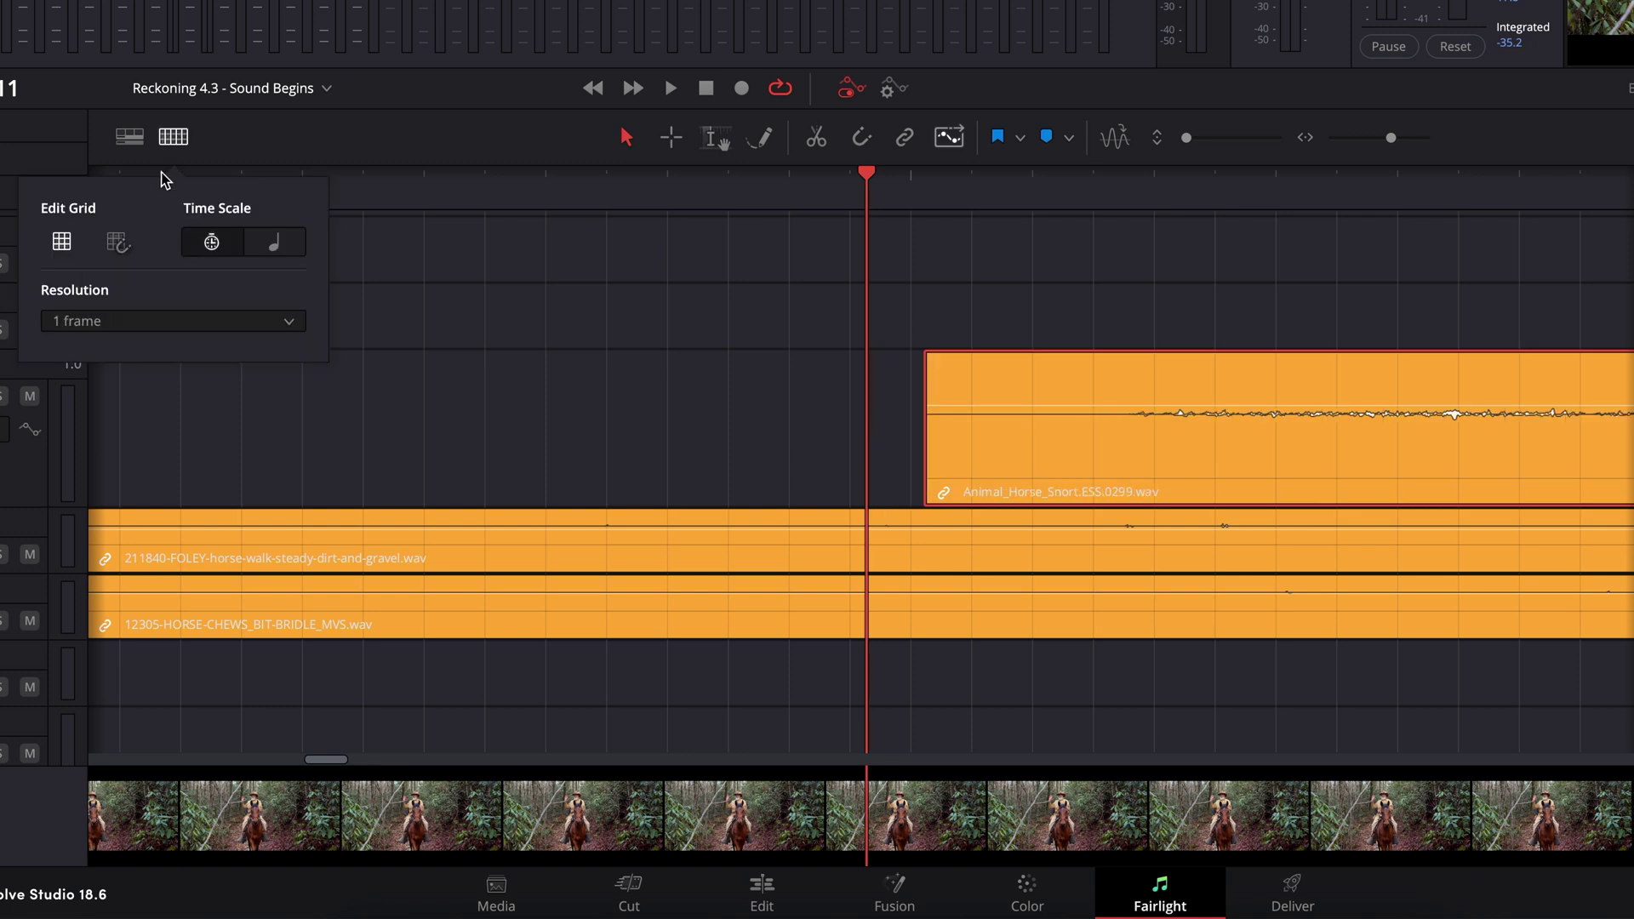
{"action": "left_click", "coordinate": [117, 243]}
{"action": "left_click_drag", "start_coordinate": [1060, 457], "coordinate": [999, 454]}
{"action": "key", "text": "ctrl+z"}
{"action": "left_click", "coordinate": [173, 137]}
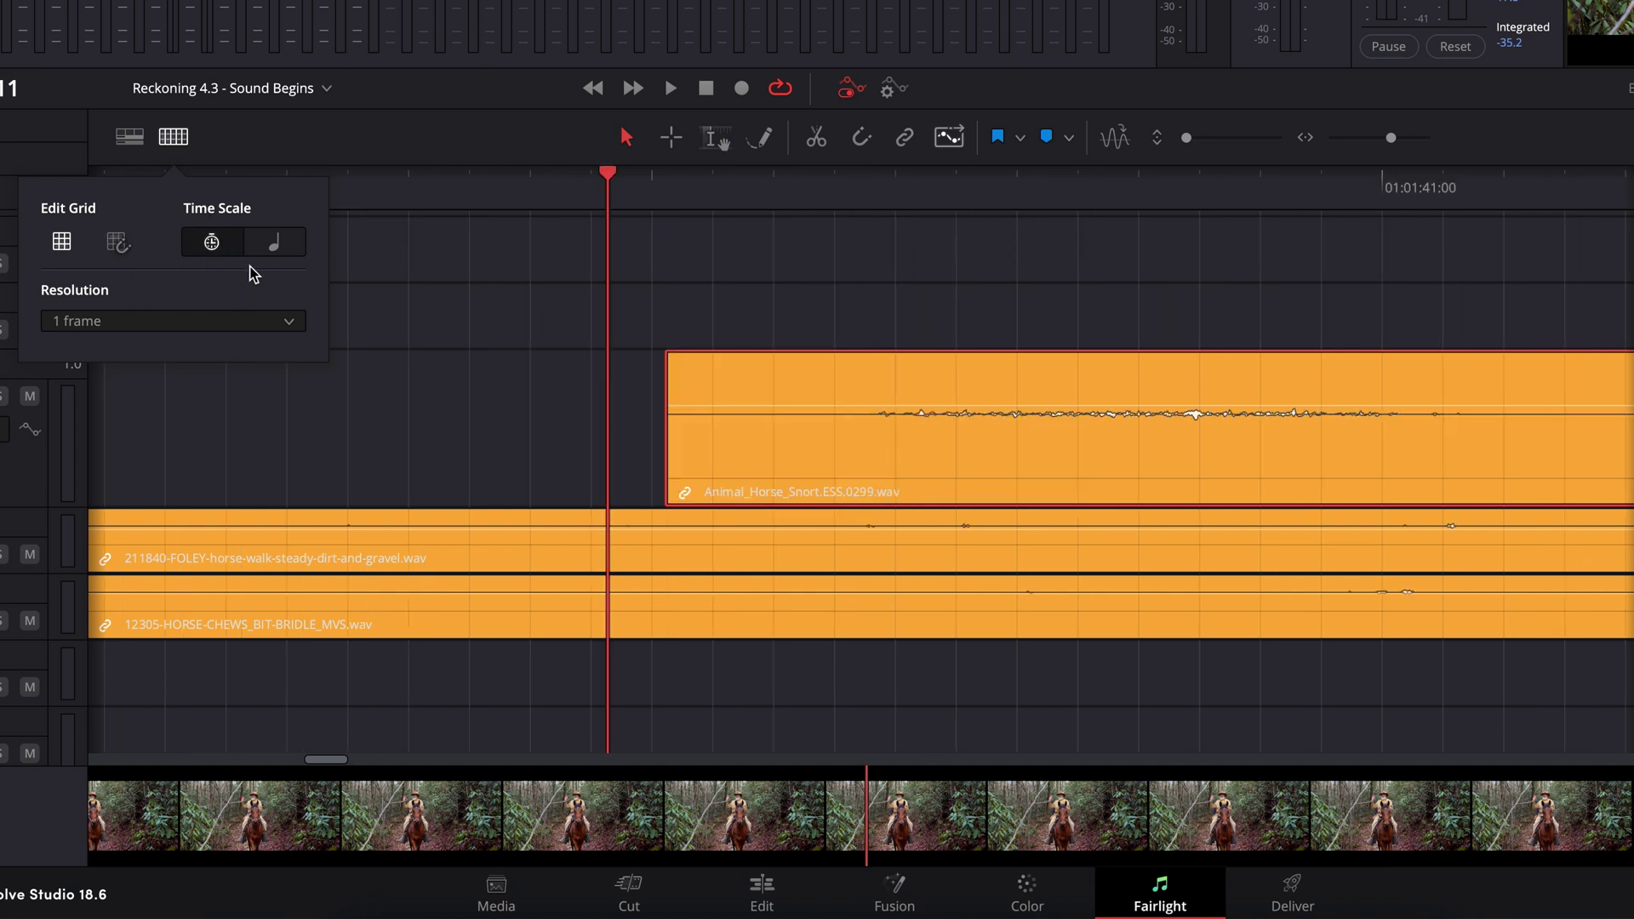
Preview the musical bars time scale and its note resolutions, revert to timecode, and disable Edit Grid
{"action": "left_click", "coordinate": [280, 246]}
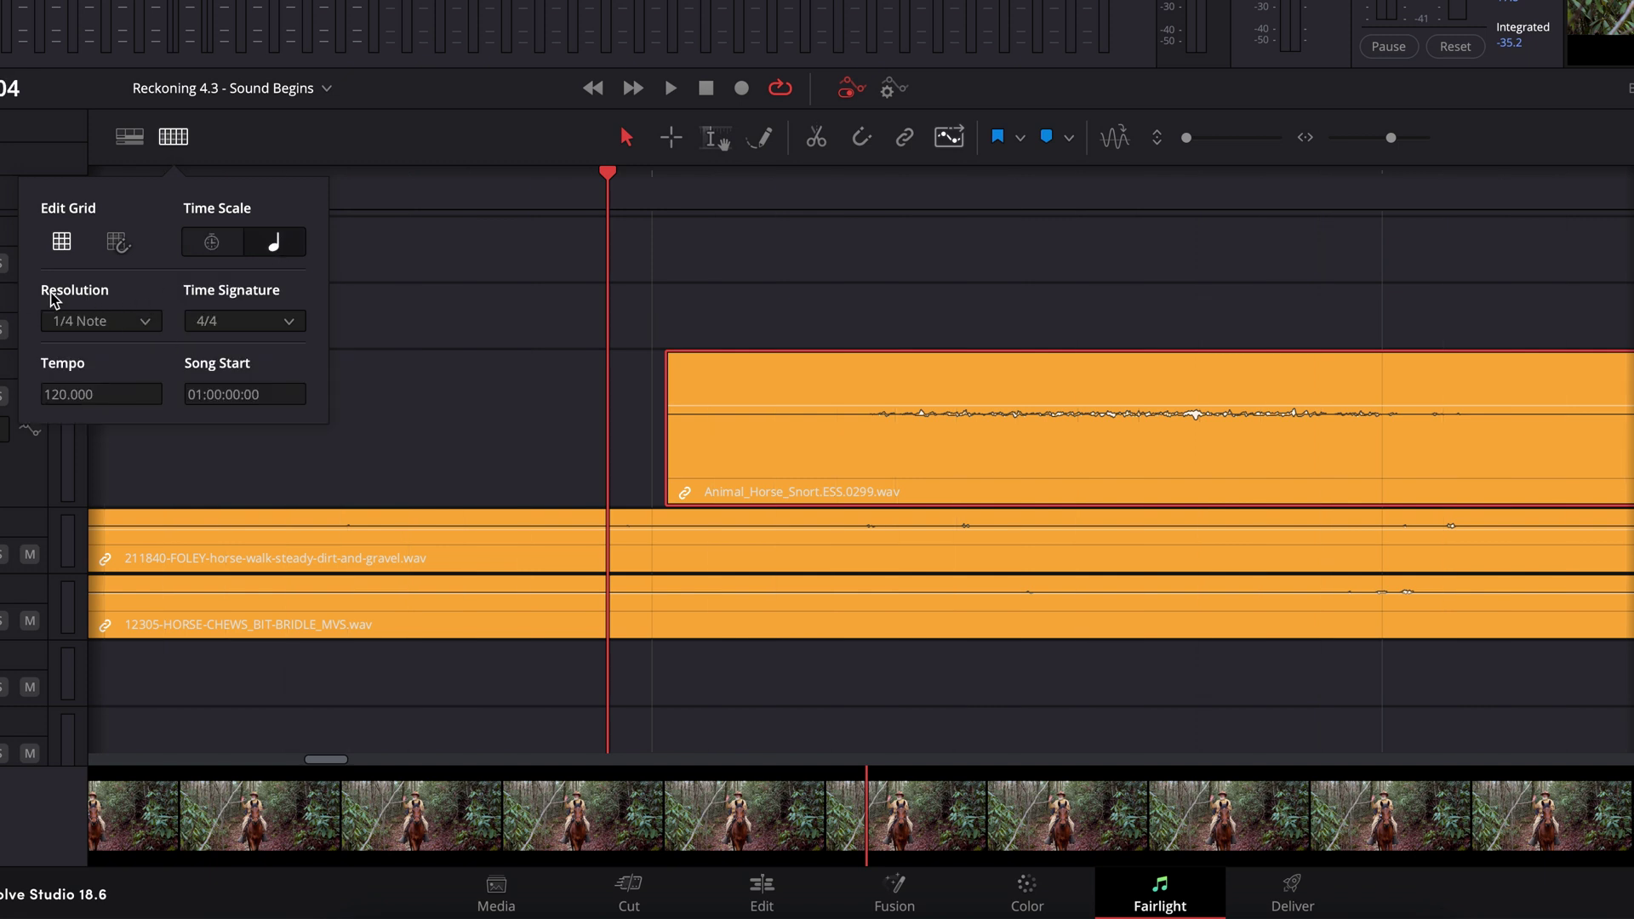
{"action": "left_click", "coordinate": [142, 321]}
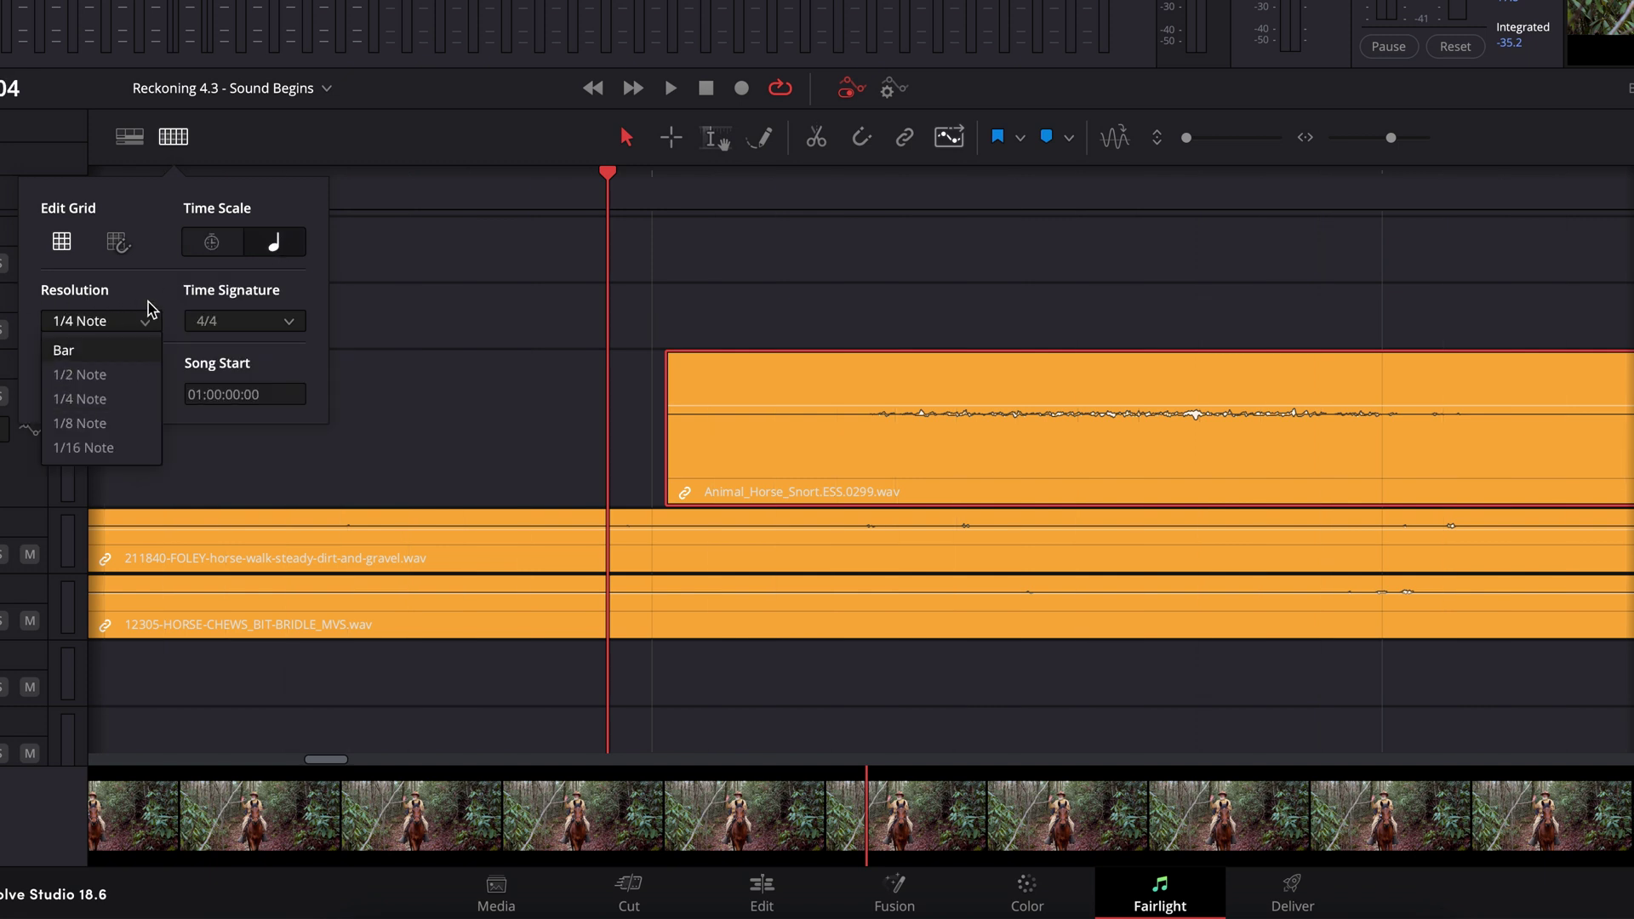
{"action": "left_click", "coordinate": [292, 204]}
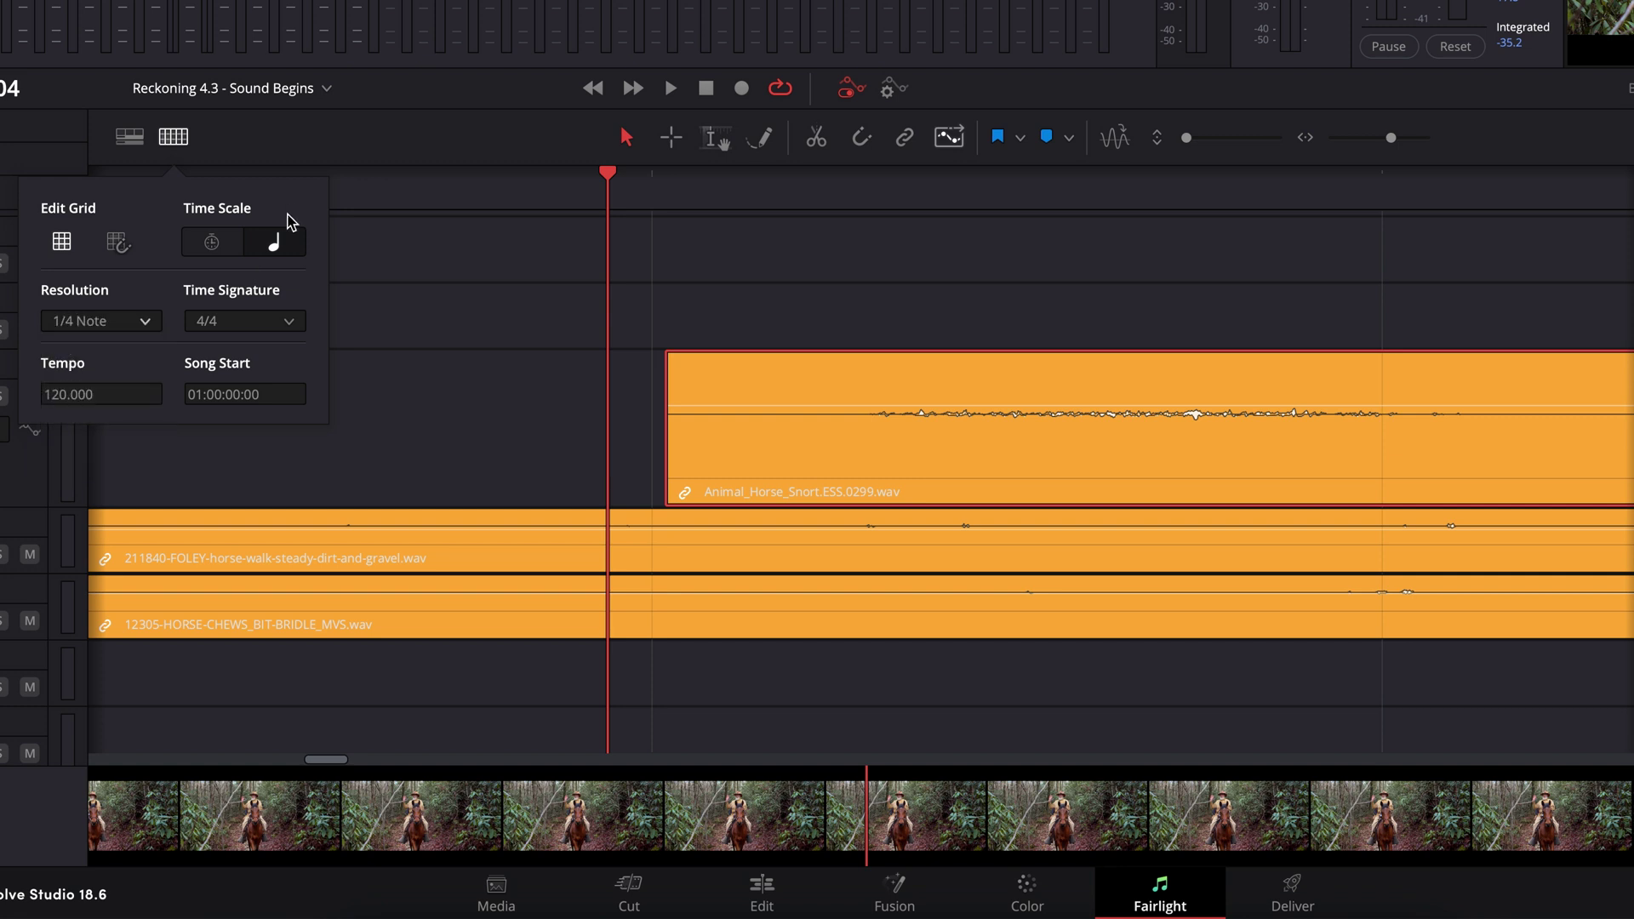
{"action": "left_click", "coordinate": [210, 245]}
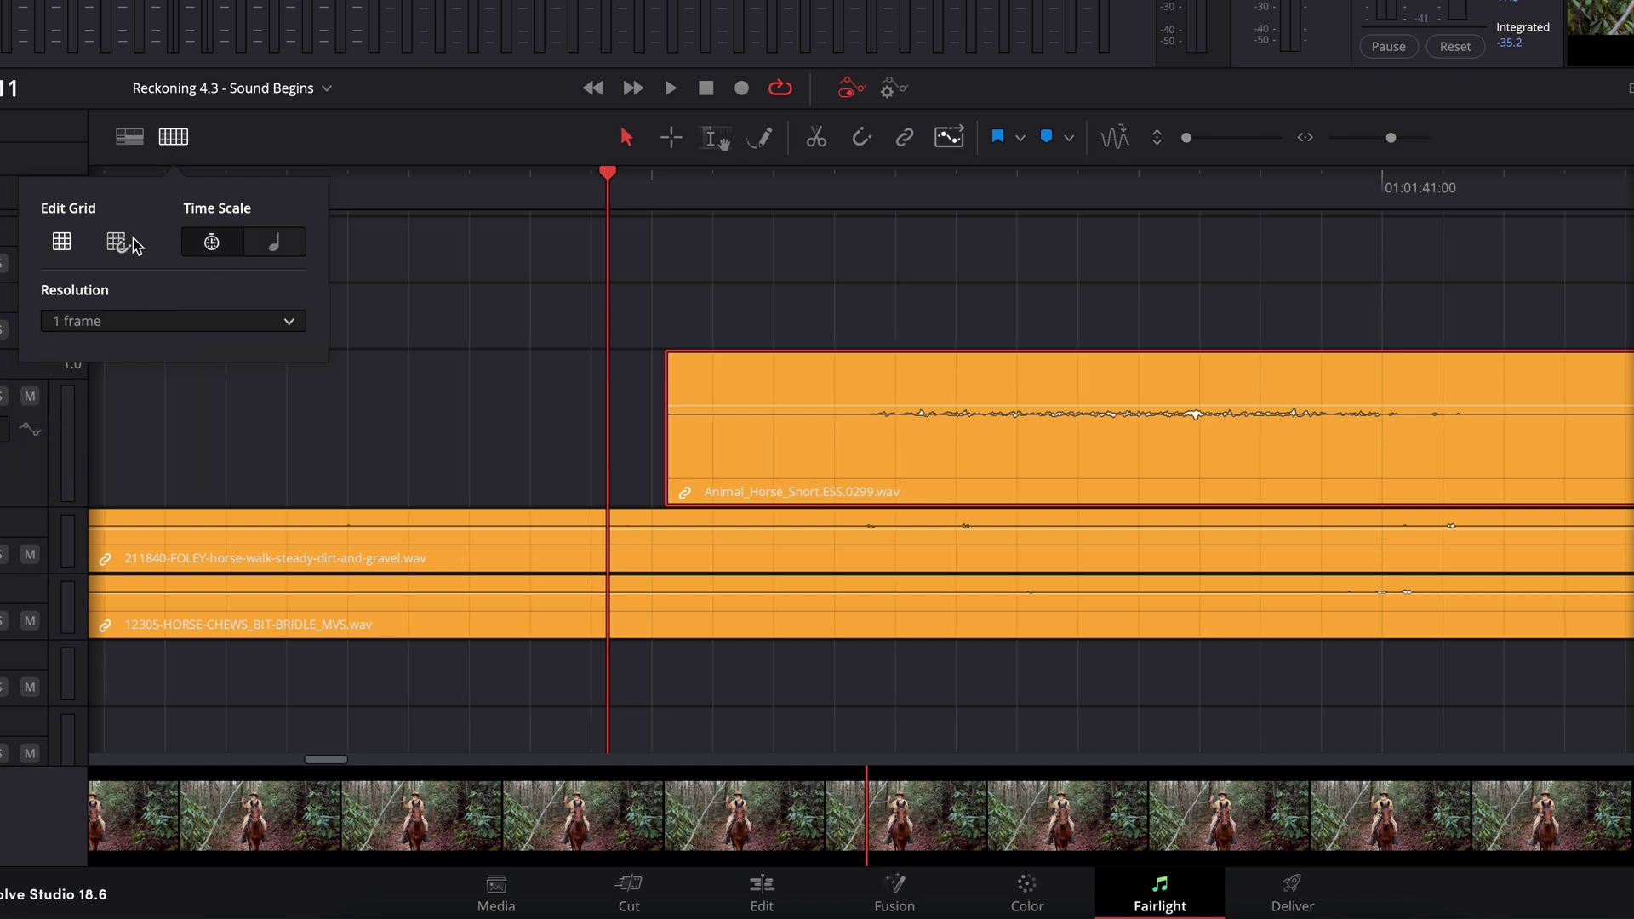
{"action": "left_click", "coordinate": [63, 243]}
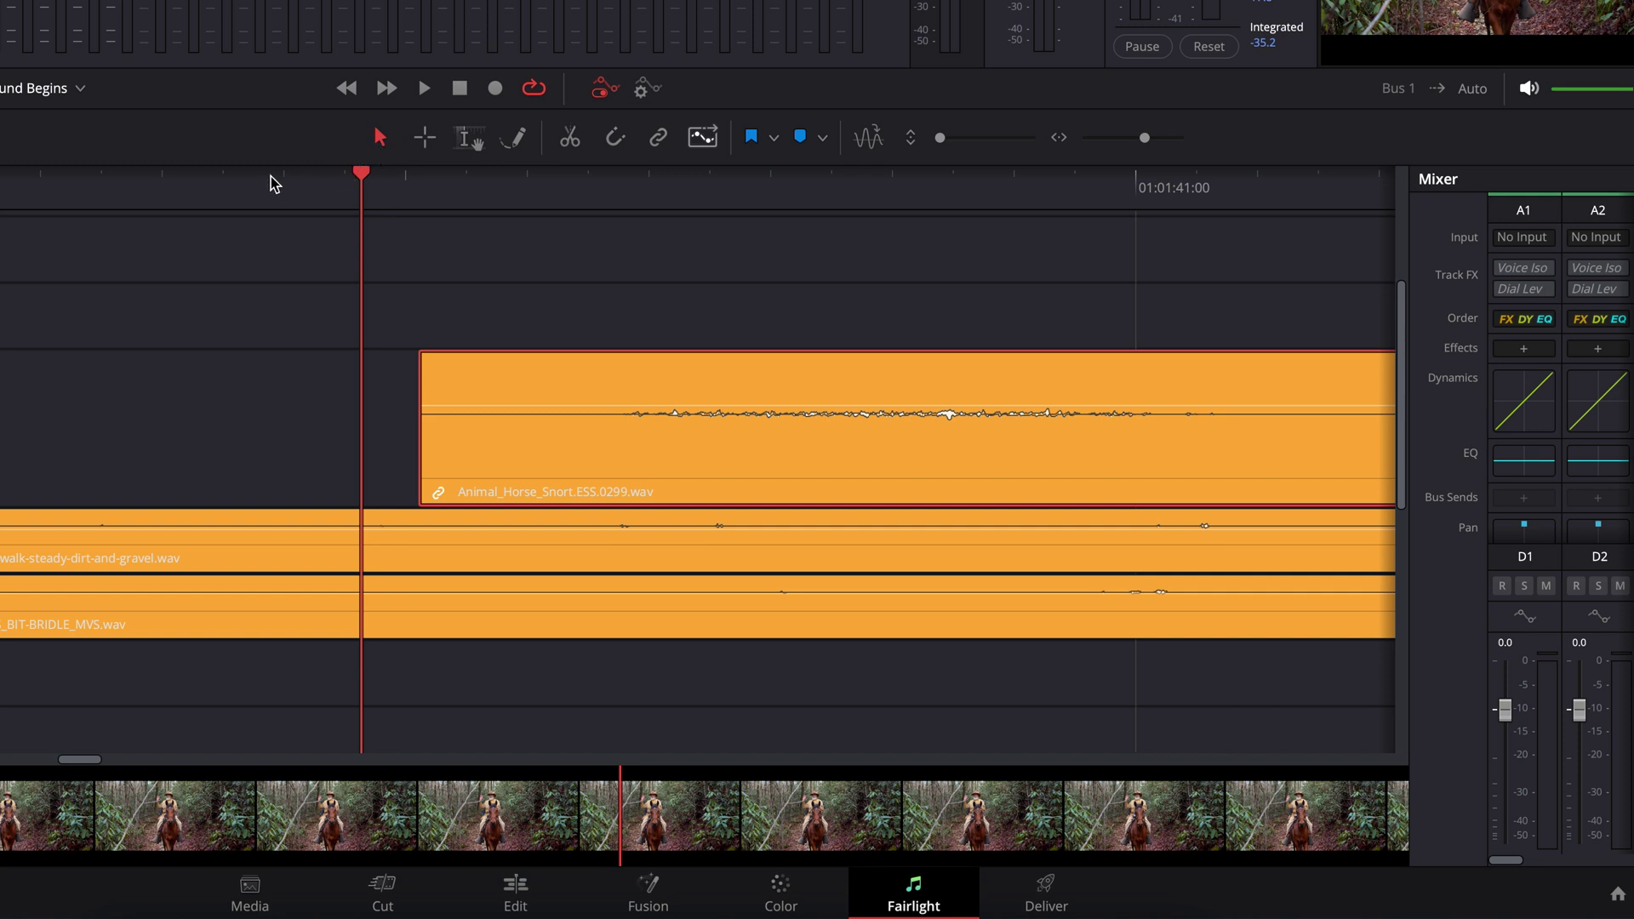
Scroll the timeline right, then zoom out around the 01:01:40:11 playhead with Cmd+-
{"action": "scroll", "coordinate": [304, 193], "scroll_direction": "right", "scroll_amount": 3}
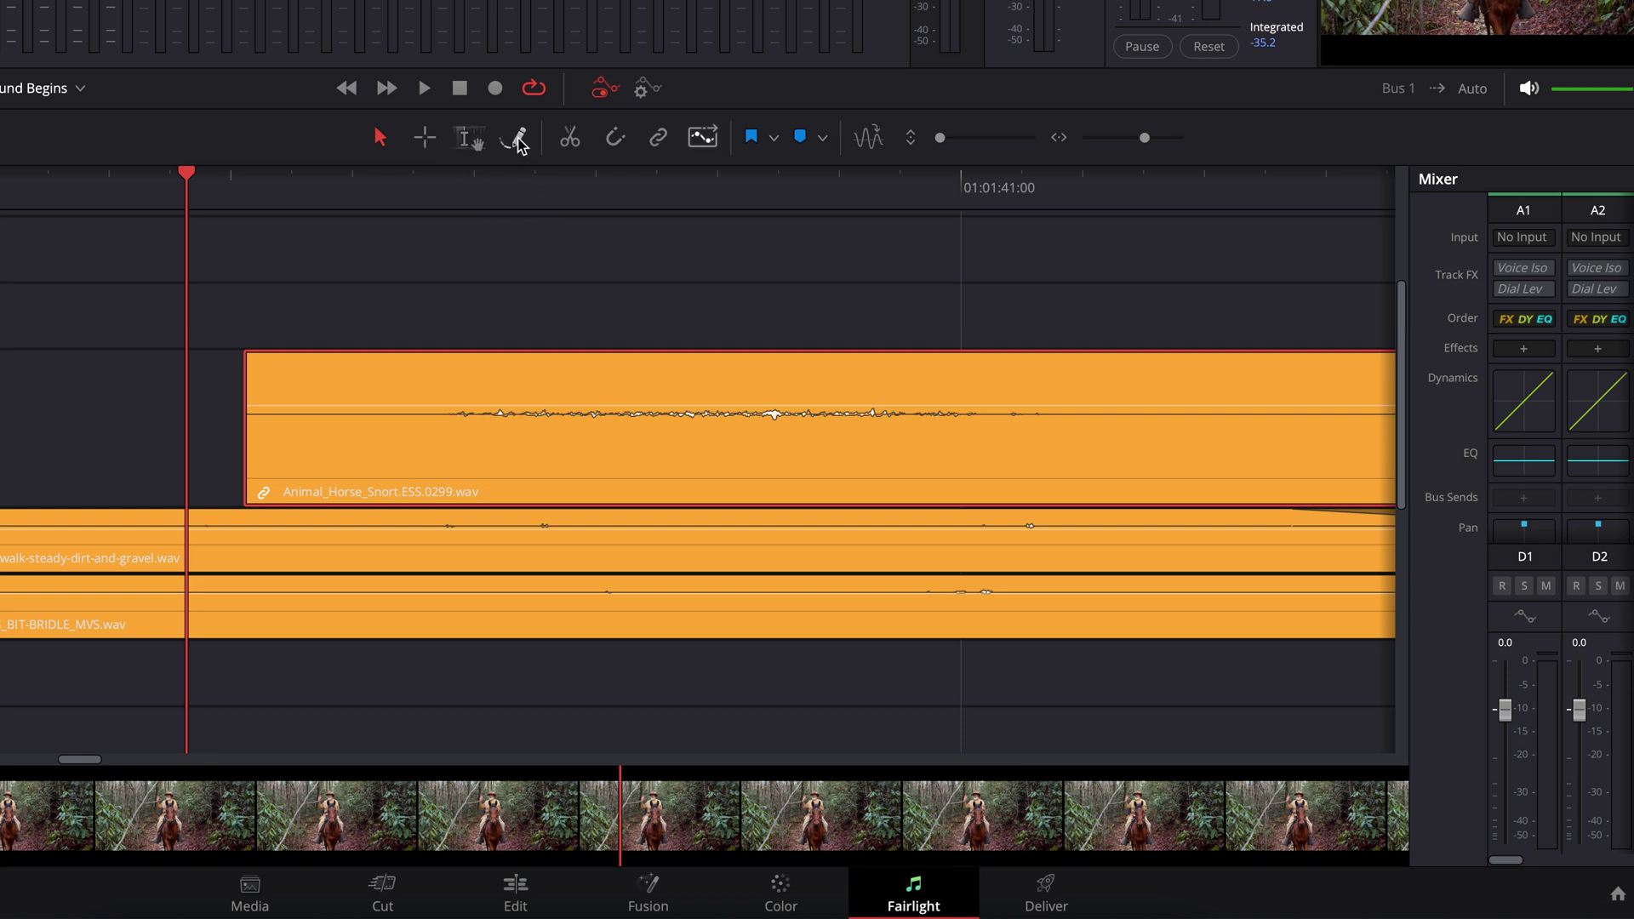
{"action": "scroll", "coordinate": [506, 146], "scroll_direction": "right", "scroll_amount": 3}
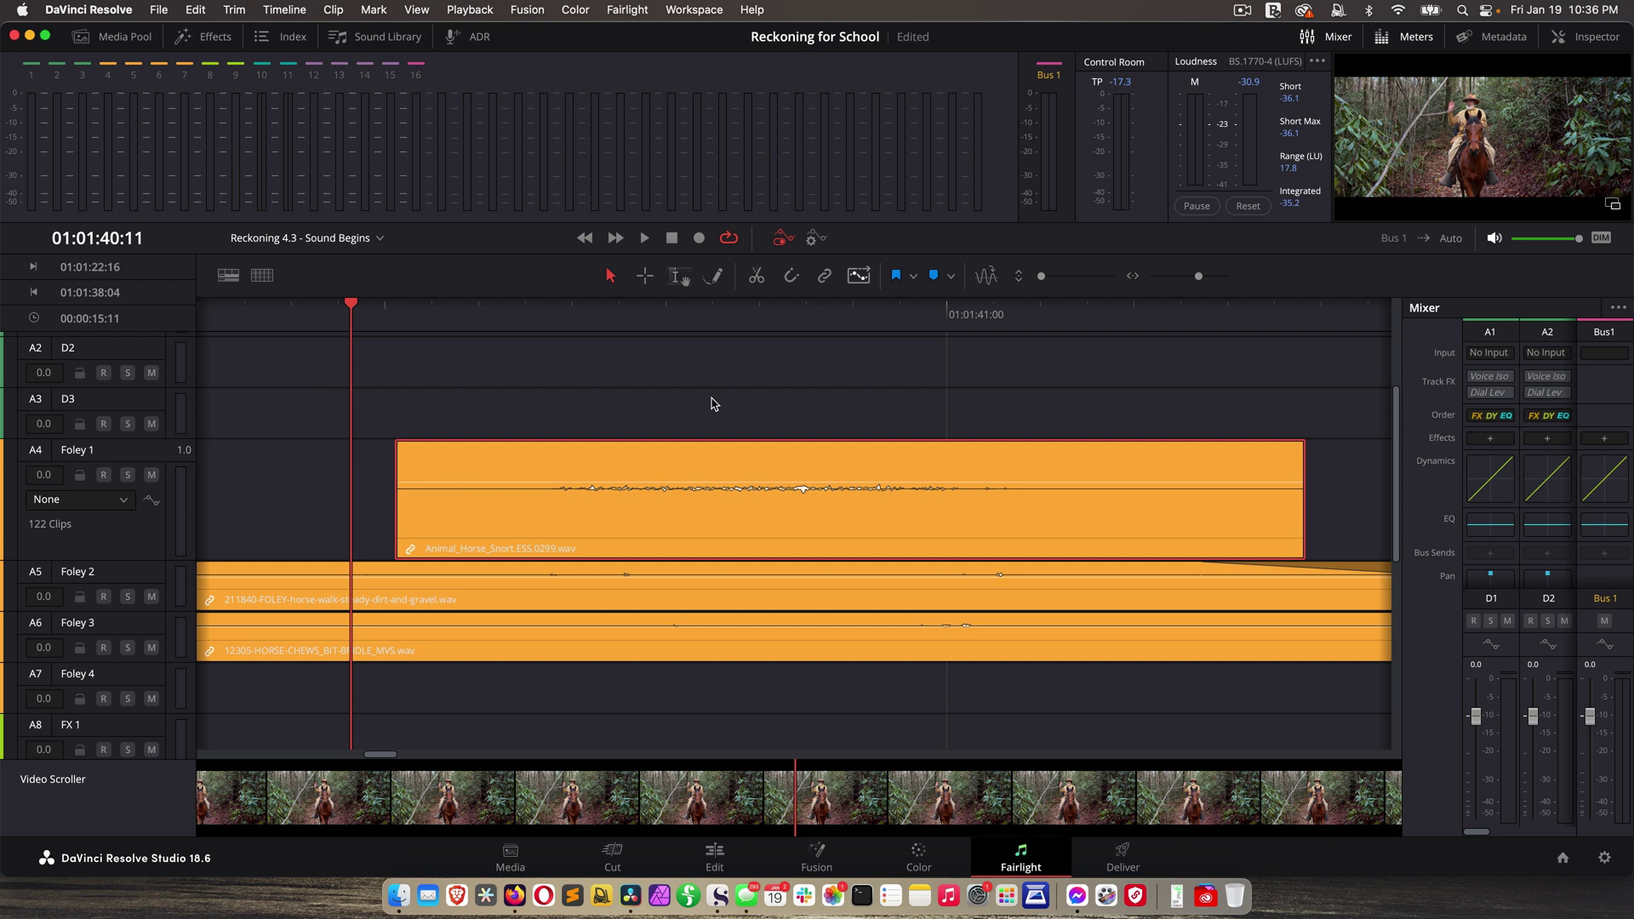
{"action": "key", "text": "super+minus"}
{"action": "key", "text": "super+minus"}
{"action": "key", "text": "super+minus"}
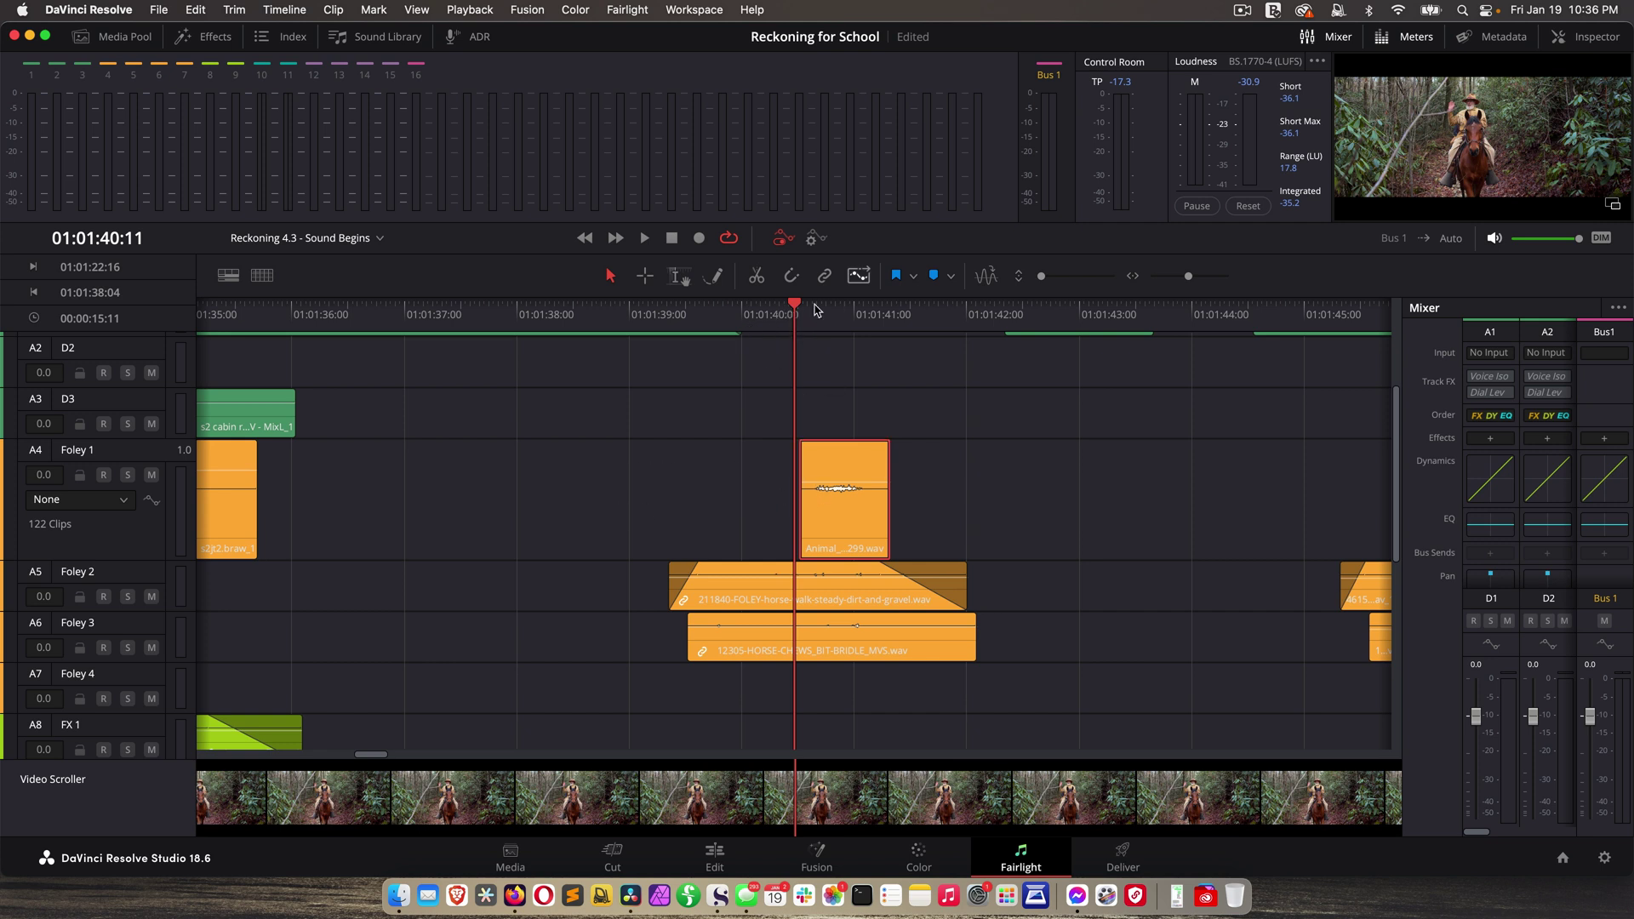
Scrub through the Foley 1 clips and park the playhead at 01:05:40:11
{"action": "left_click_drag", "start_coordinate": [806, 311], "coordinate": [986, 313]}
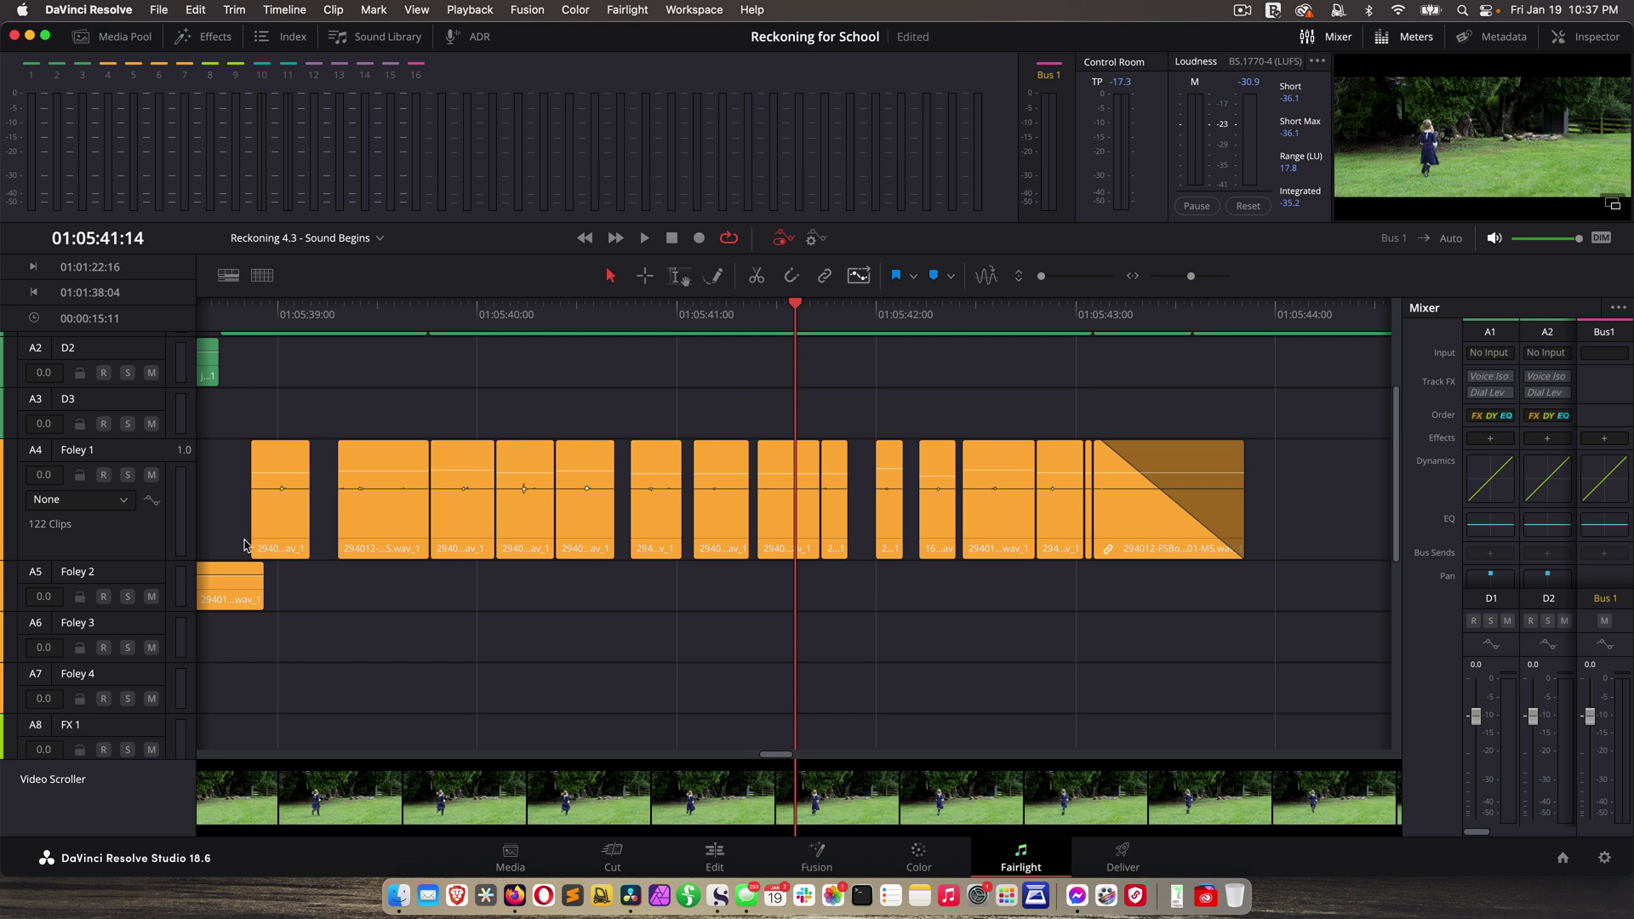
{"action": "left_click", "coordinate": [439, 314]}
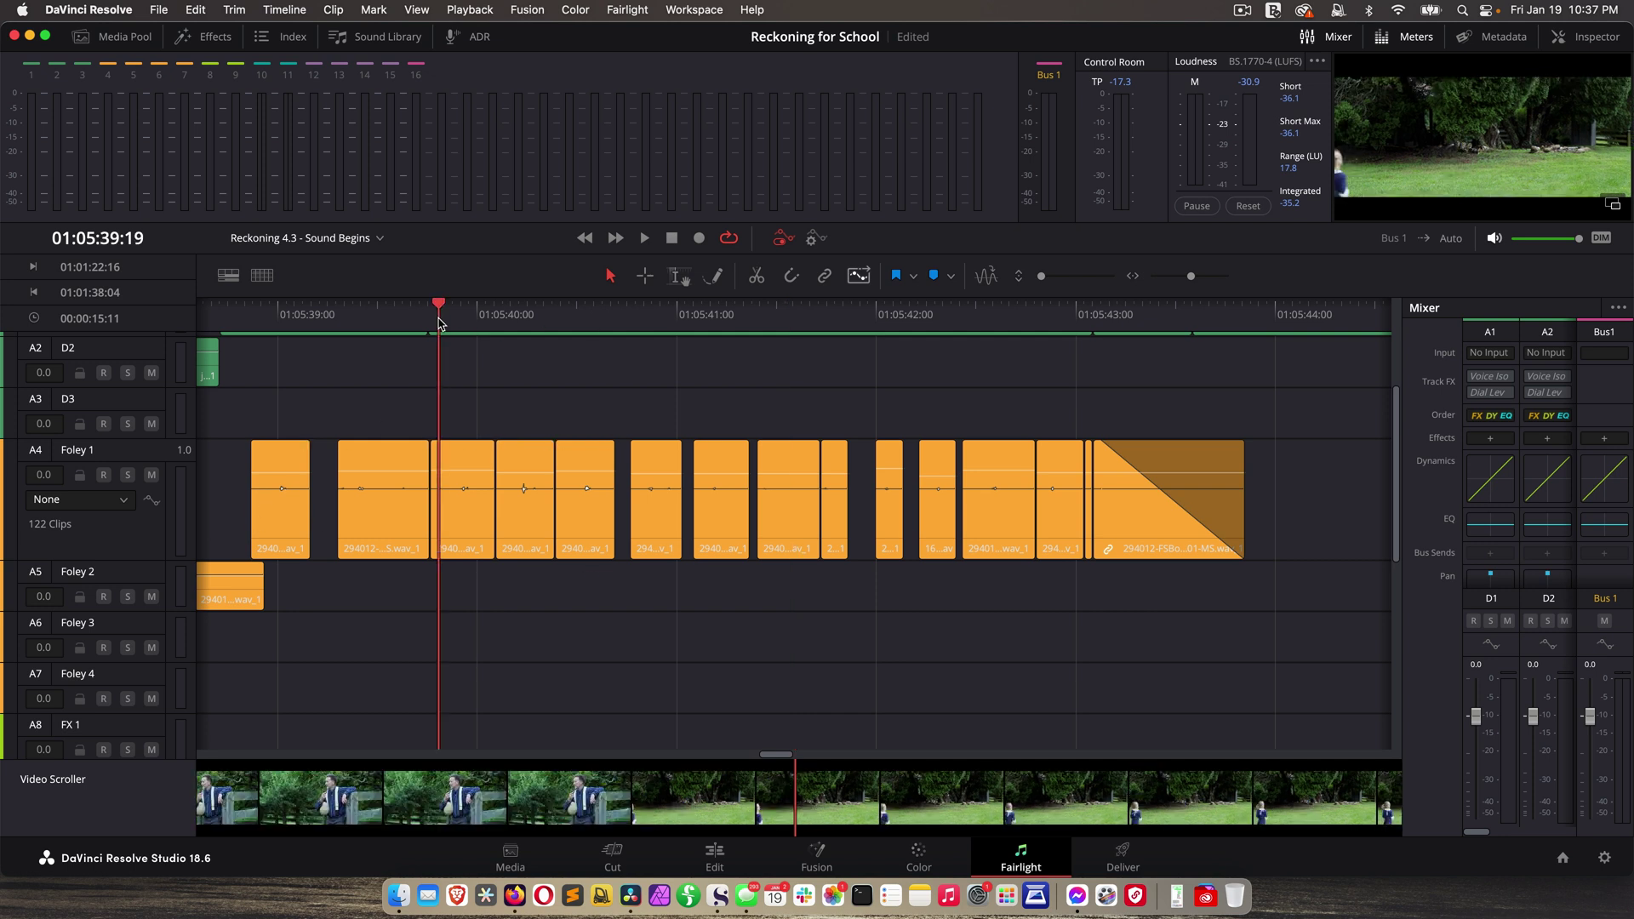
{"action": "left_click", "coordinate": [575, 322]}
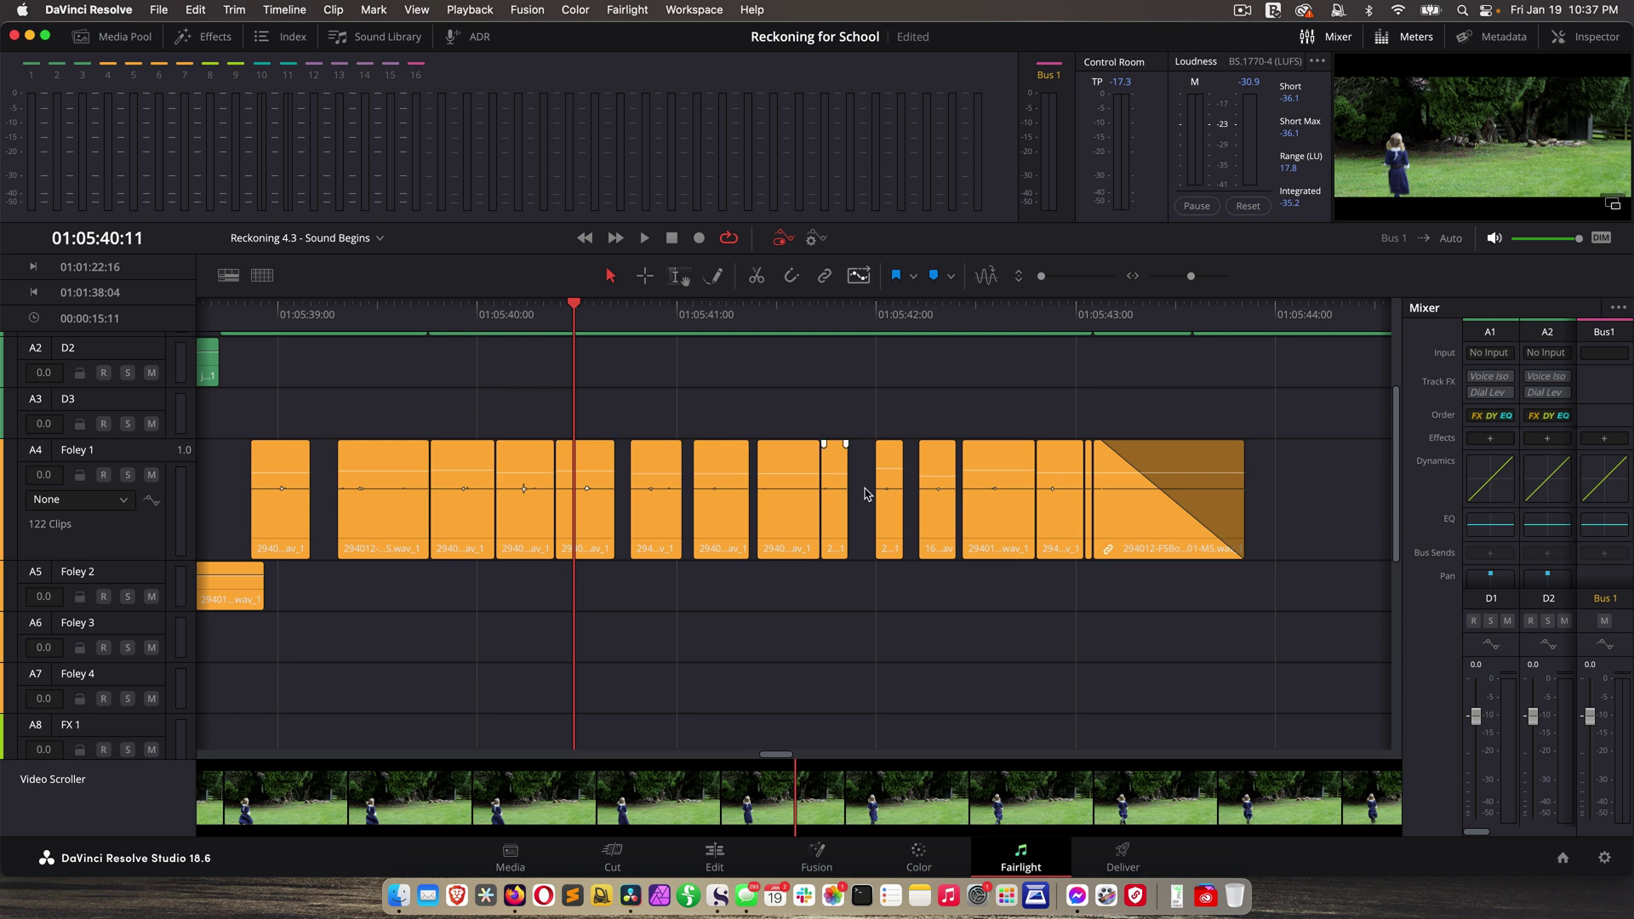
{"action": "scroll", "coordinate": [575, 509], "scroll_direction": "down", "scroll_amount": 1}
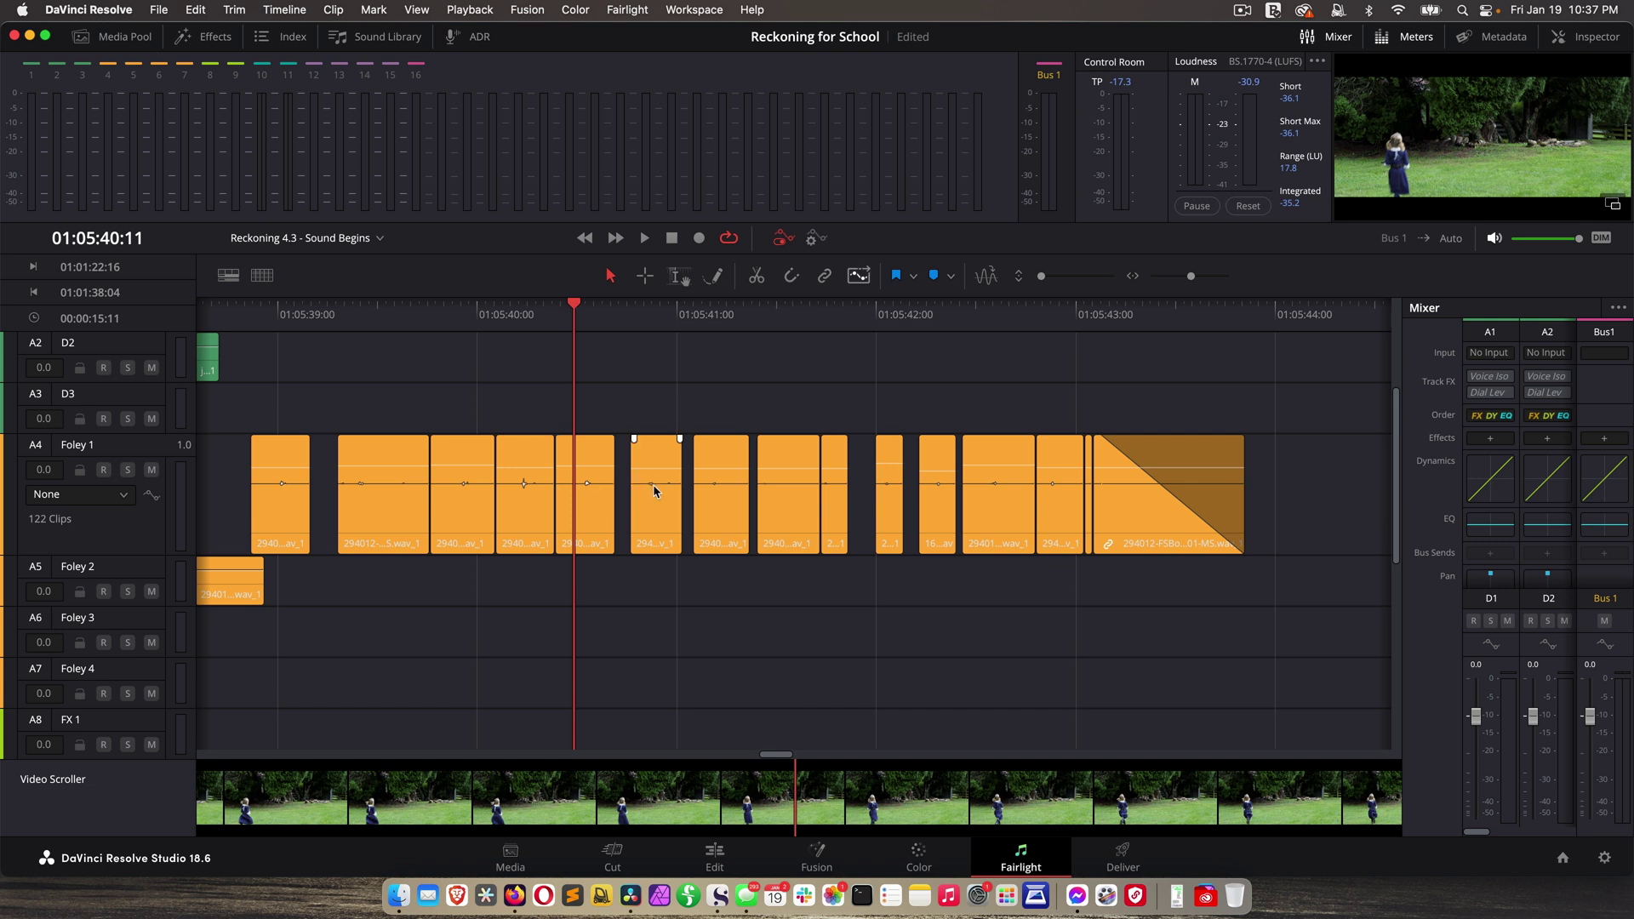
Turn on audio waveform display for the clips and glance at the timeline view options
{"action": "left_click", "coordinate": [985, 276]}
{"action": "left_click", "coordinate": [228, 274]}
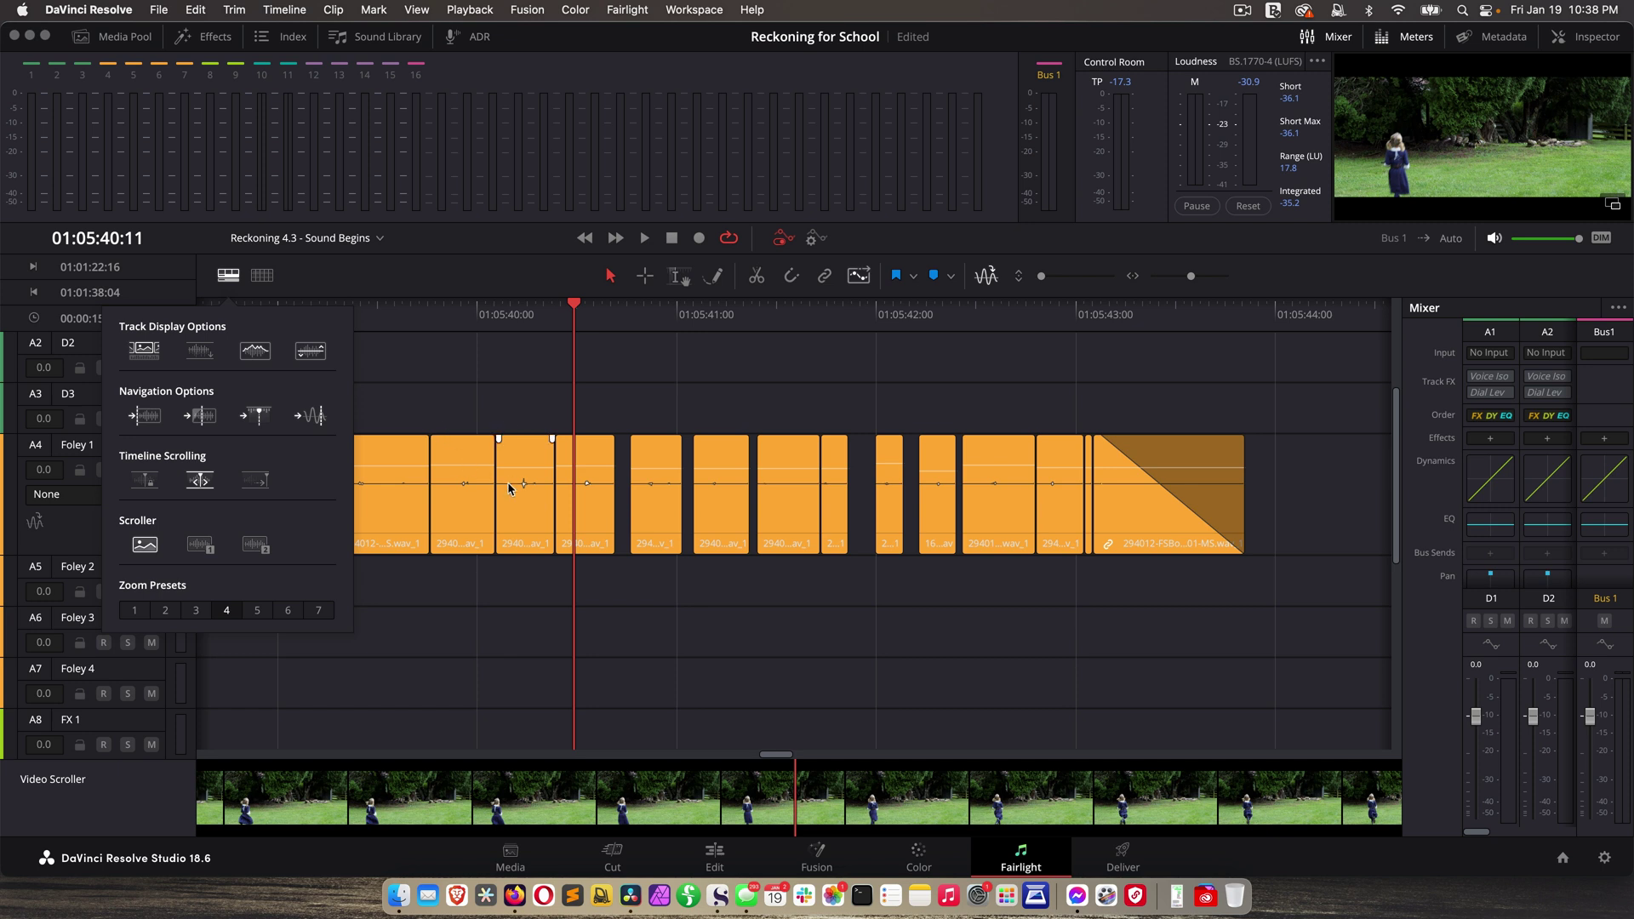
{"action": "left_click", "coordinate": [473, 352]}
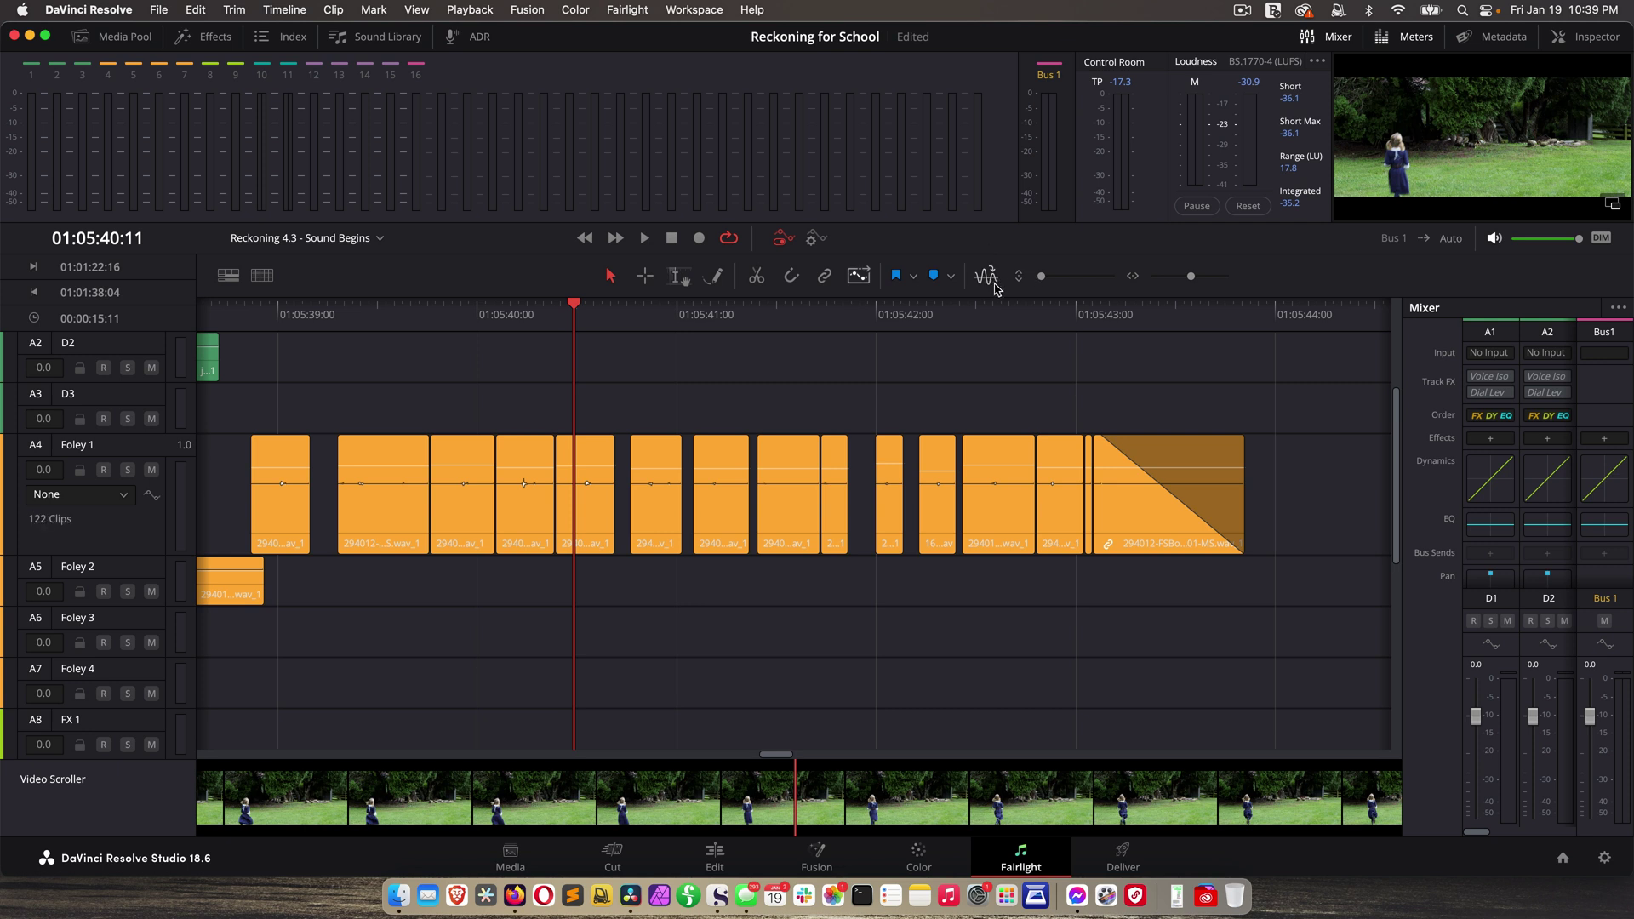
Shrink track heights and zoom out horizontally until tracks V2 through Ambience 4 all fit
{"action": "scroll", "coordinate": [1004, 314], "scroll_direction": "right", "scroll_amount": 3}
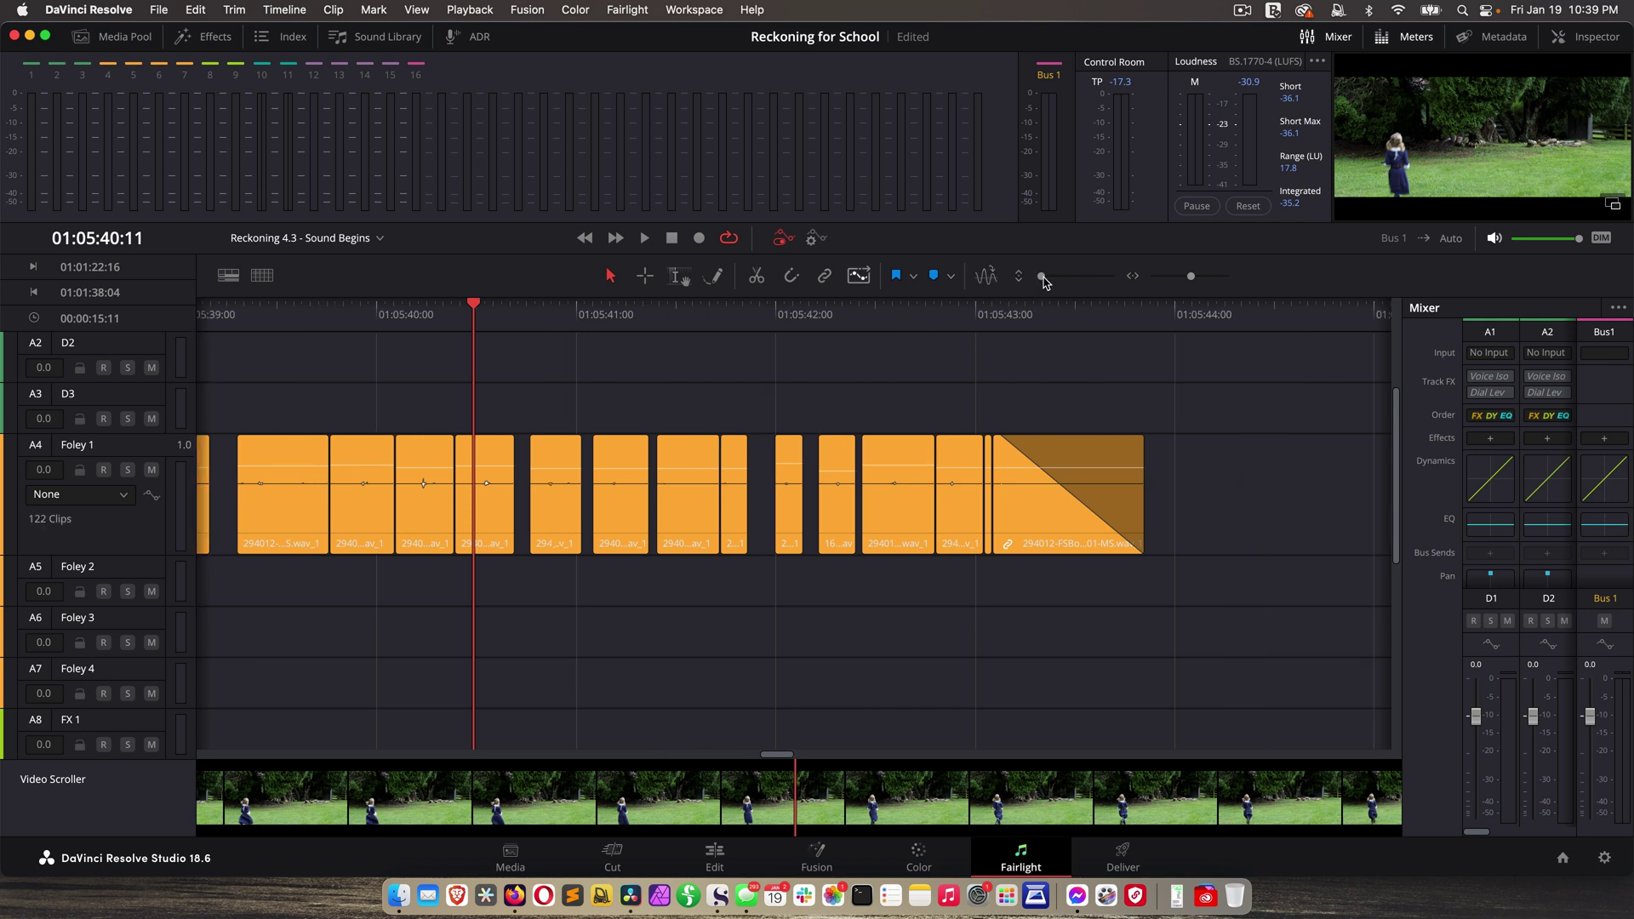
{"action": "left_click_drag", "start_coordinate": [1045, 283], "coordinate": [1039, 284]}
{"action": "left_click_drag", "start_coordinate": [1192, 283], "coordinate": [1179, 283]}
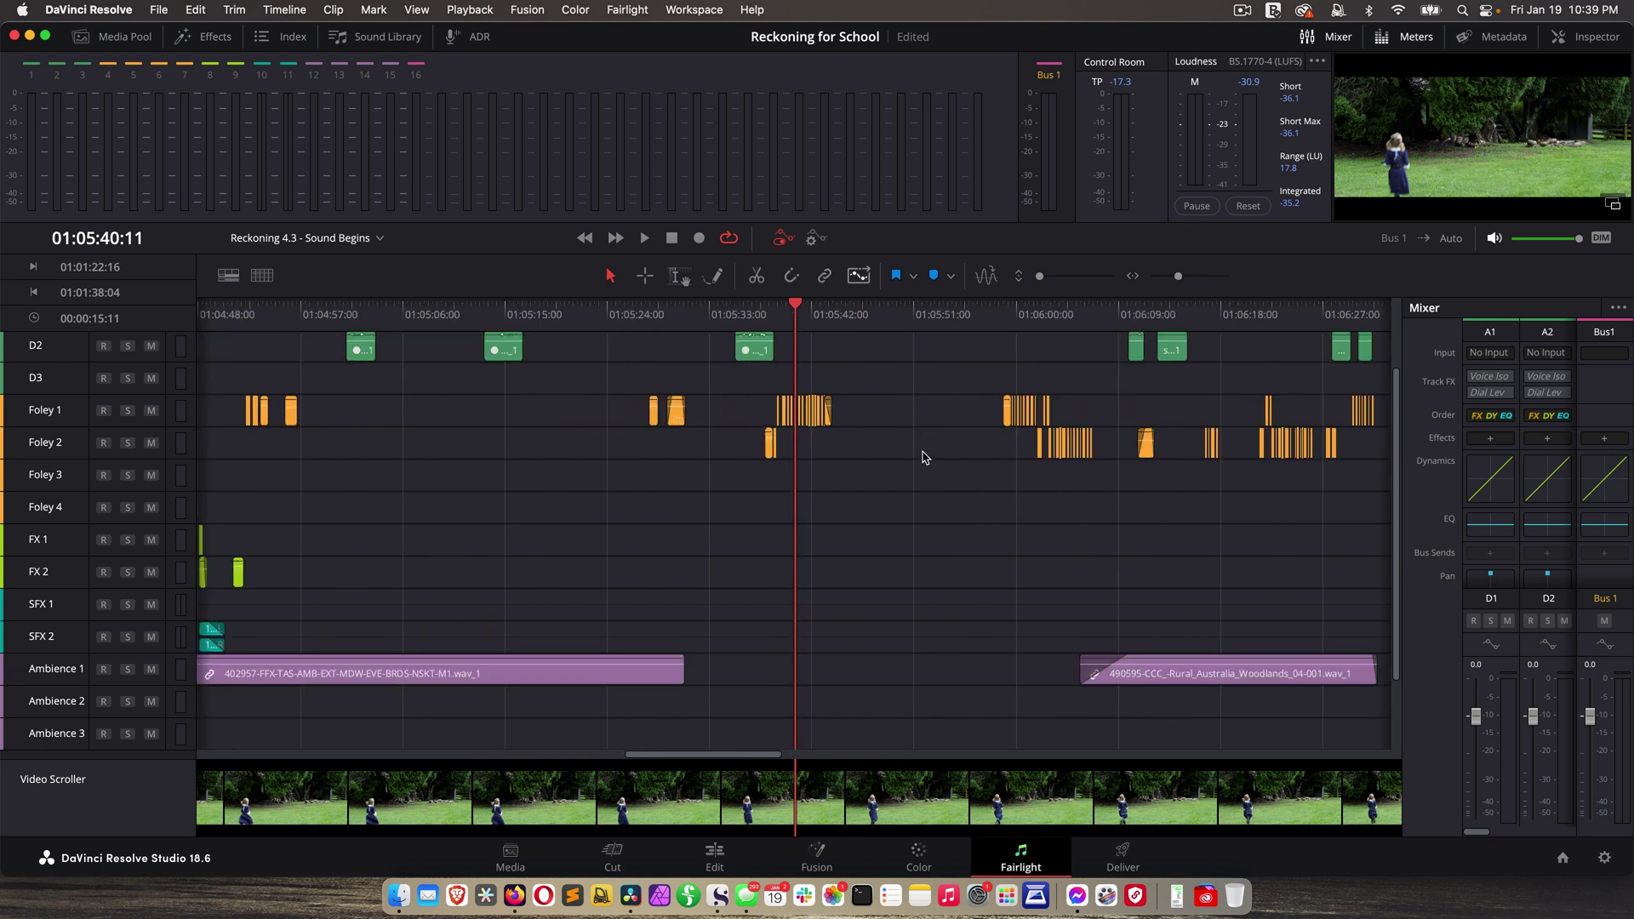
{"action": "scroll", "coordinate": [925, 457], "scroll_direction": "up", "scroll_amount": 3}
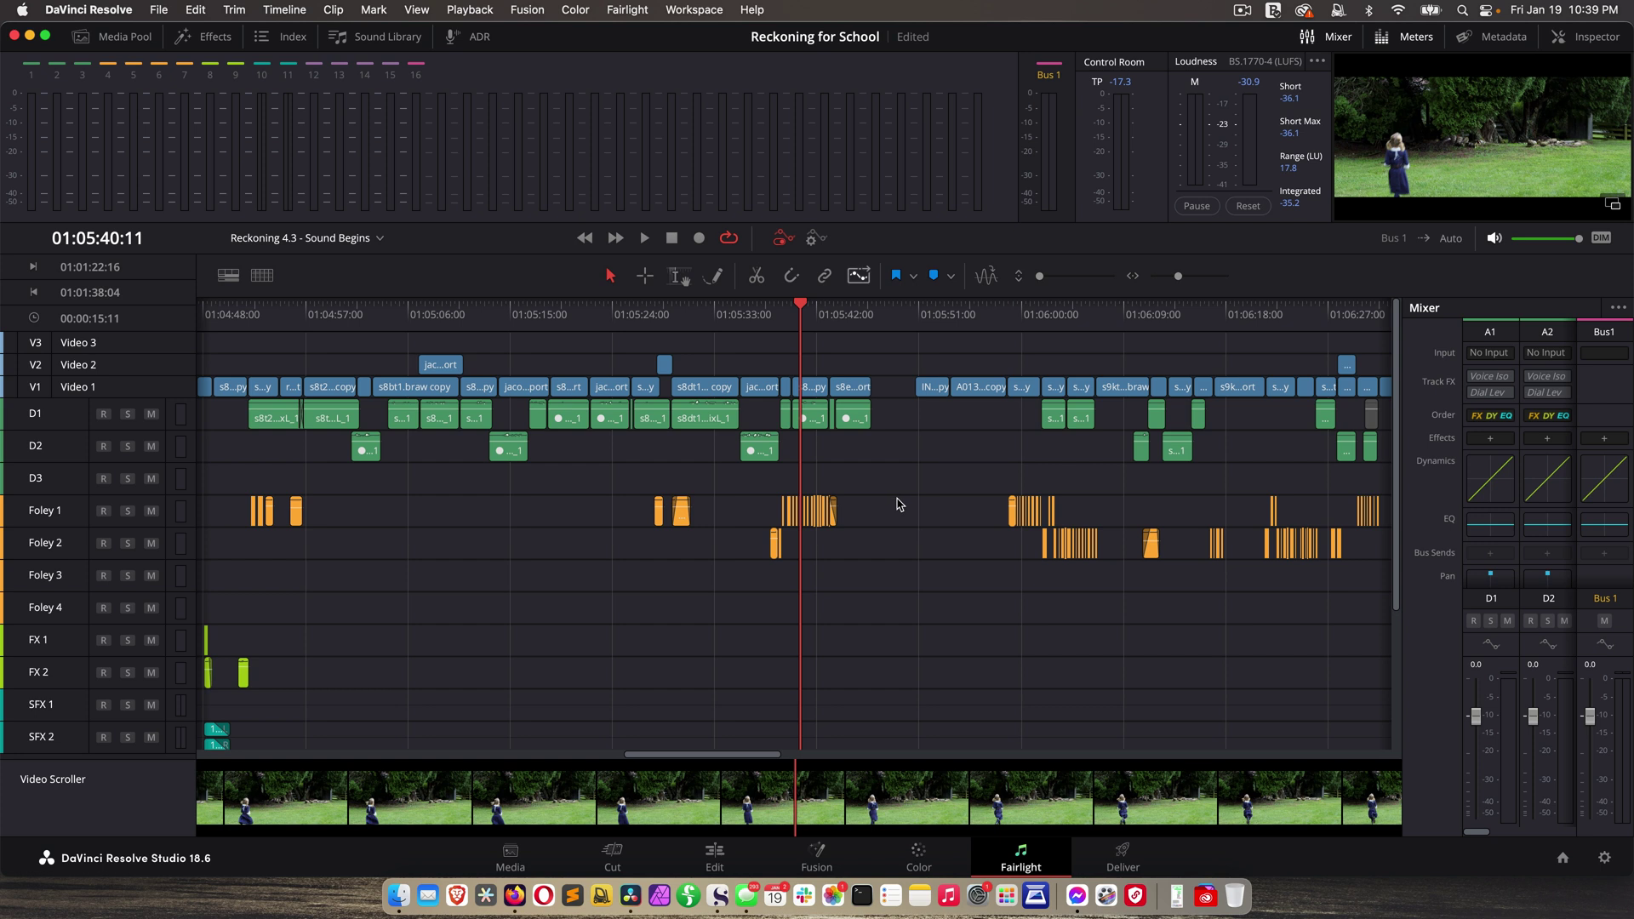
{"action": "scroll", "coordinate": [894, 504], "scroll_direction": "up", "scroll_amount": 3}
{"action": "scroll", "coordinate": [894, 504], "scroll_direction": "down", "scroll_amount": 5}
{"action": "scroll", "coordinate": [894, 504], "scroll_direction": "up", "scroll_amount": 4}
{"action": "scroll", "coordinate": [894, 504], "scroll_direction": "down", "scroll_amount": 3}
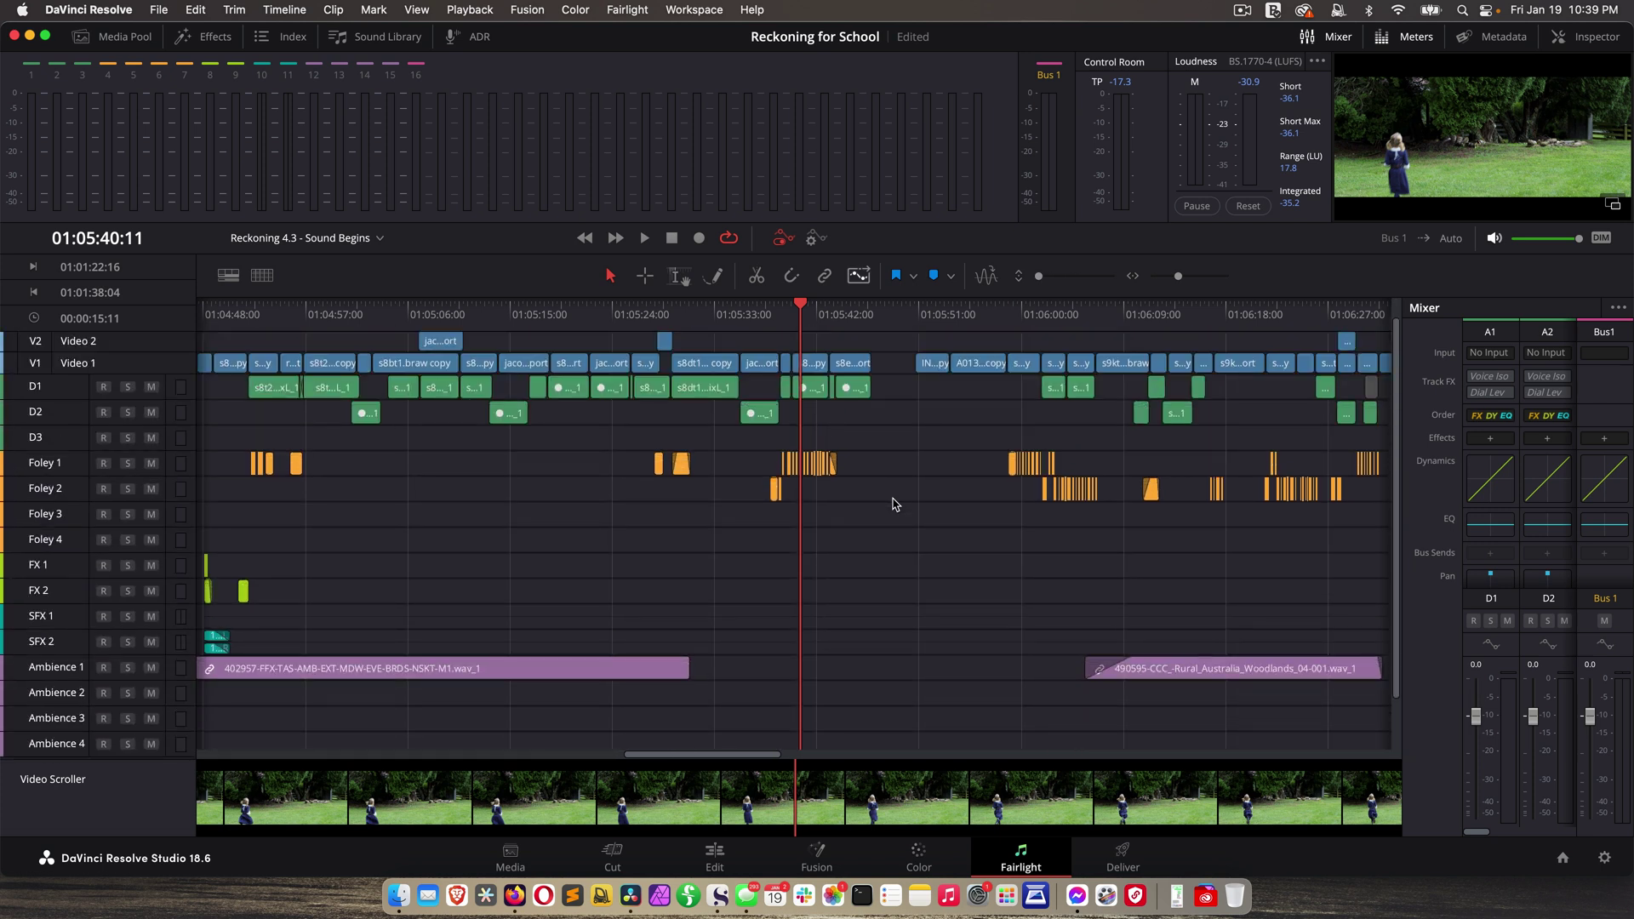
{"action": "scroll", "coordinate": [896, 481], "scroll_direction": "up", "scroll_amount": 5}
{"action": "scroll", "coordinate": [895, 481], "scroll_direction": "down", "scroll_amount": 8}
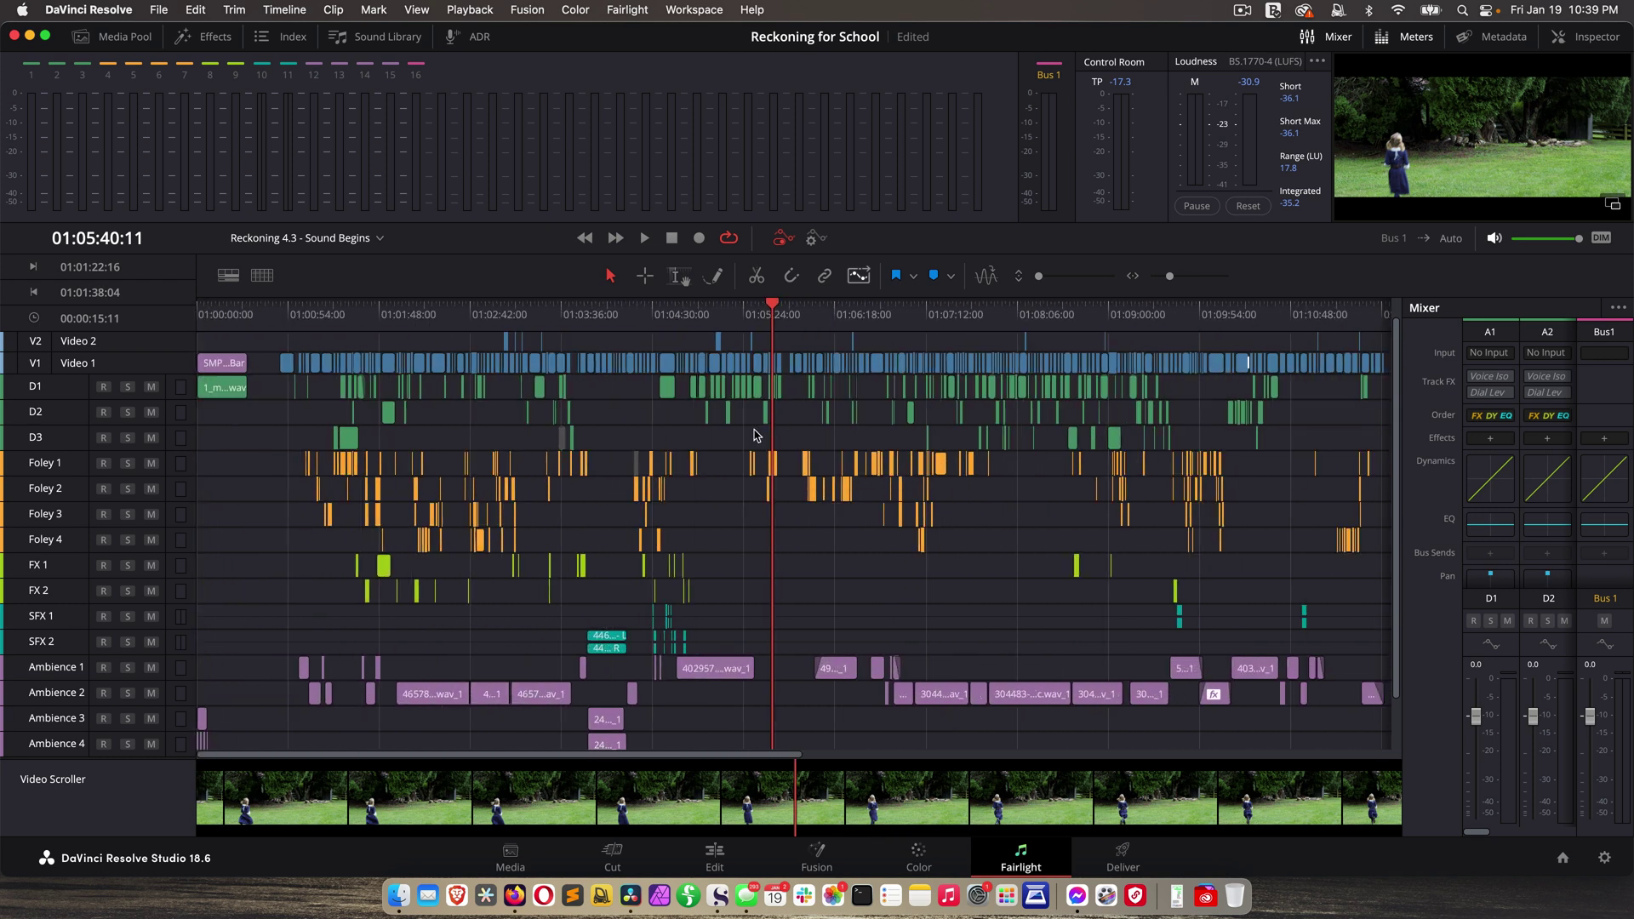
{"action": "scroll", "coordinate": [753, 436], "scroll_direction": "down", "scroll_amount": 2}
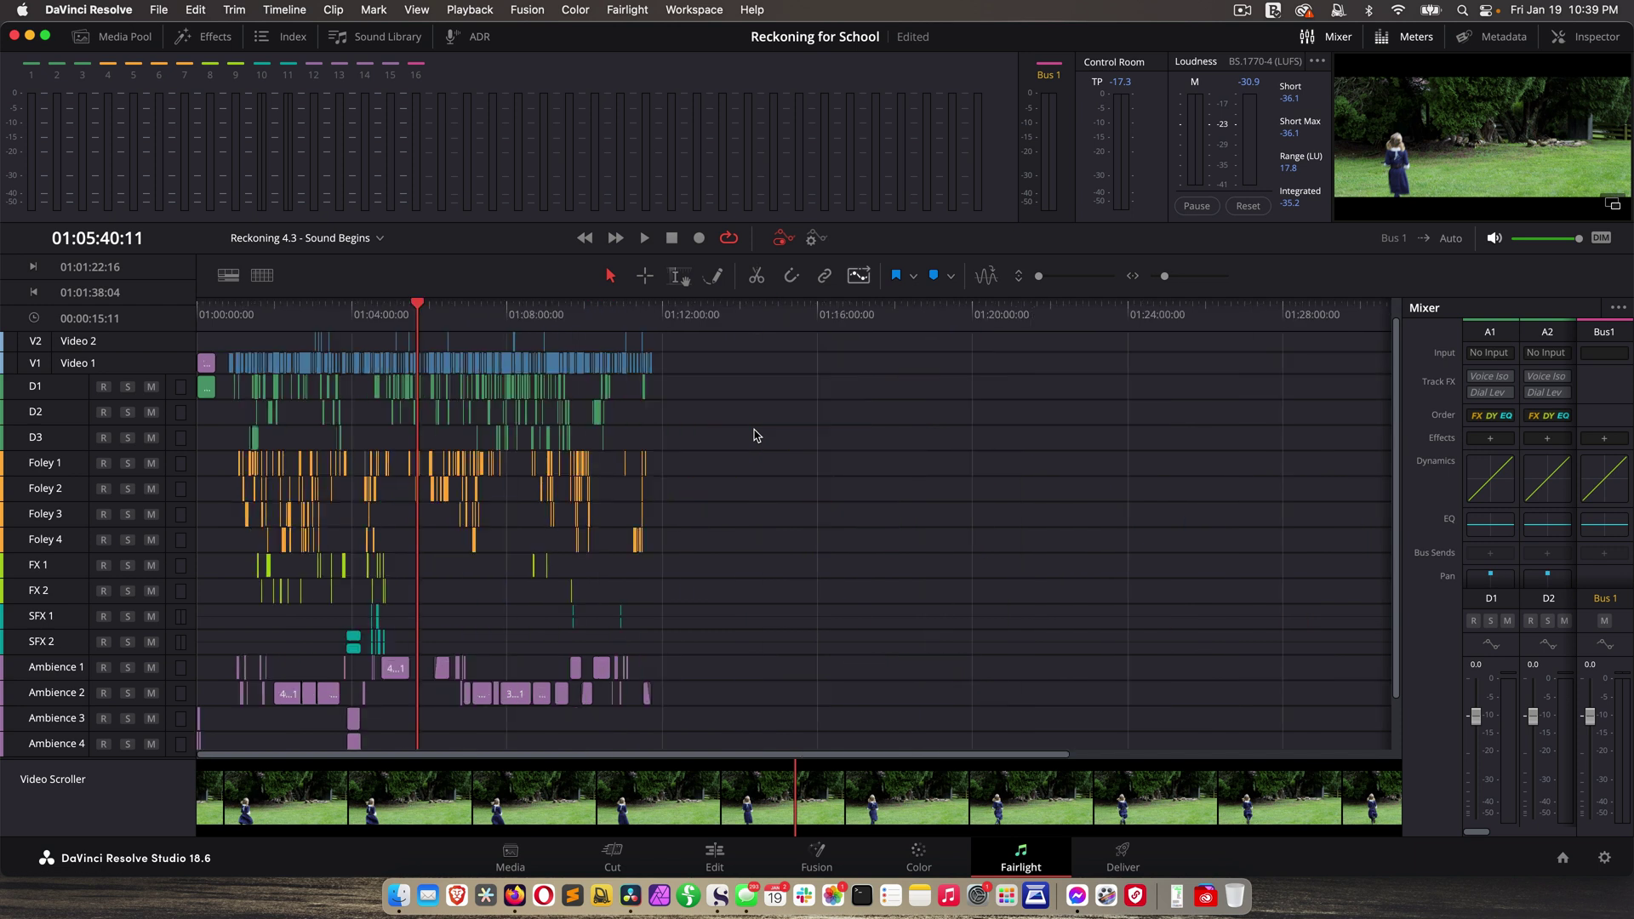
{"action": "scroll", "coordinate": [754, 435], "scroll_direction": "up", "scroll_amount": 4}
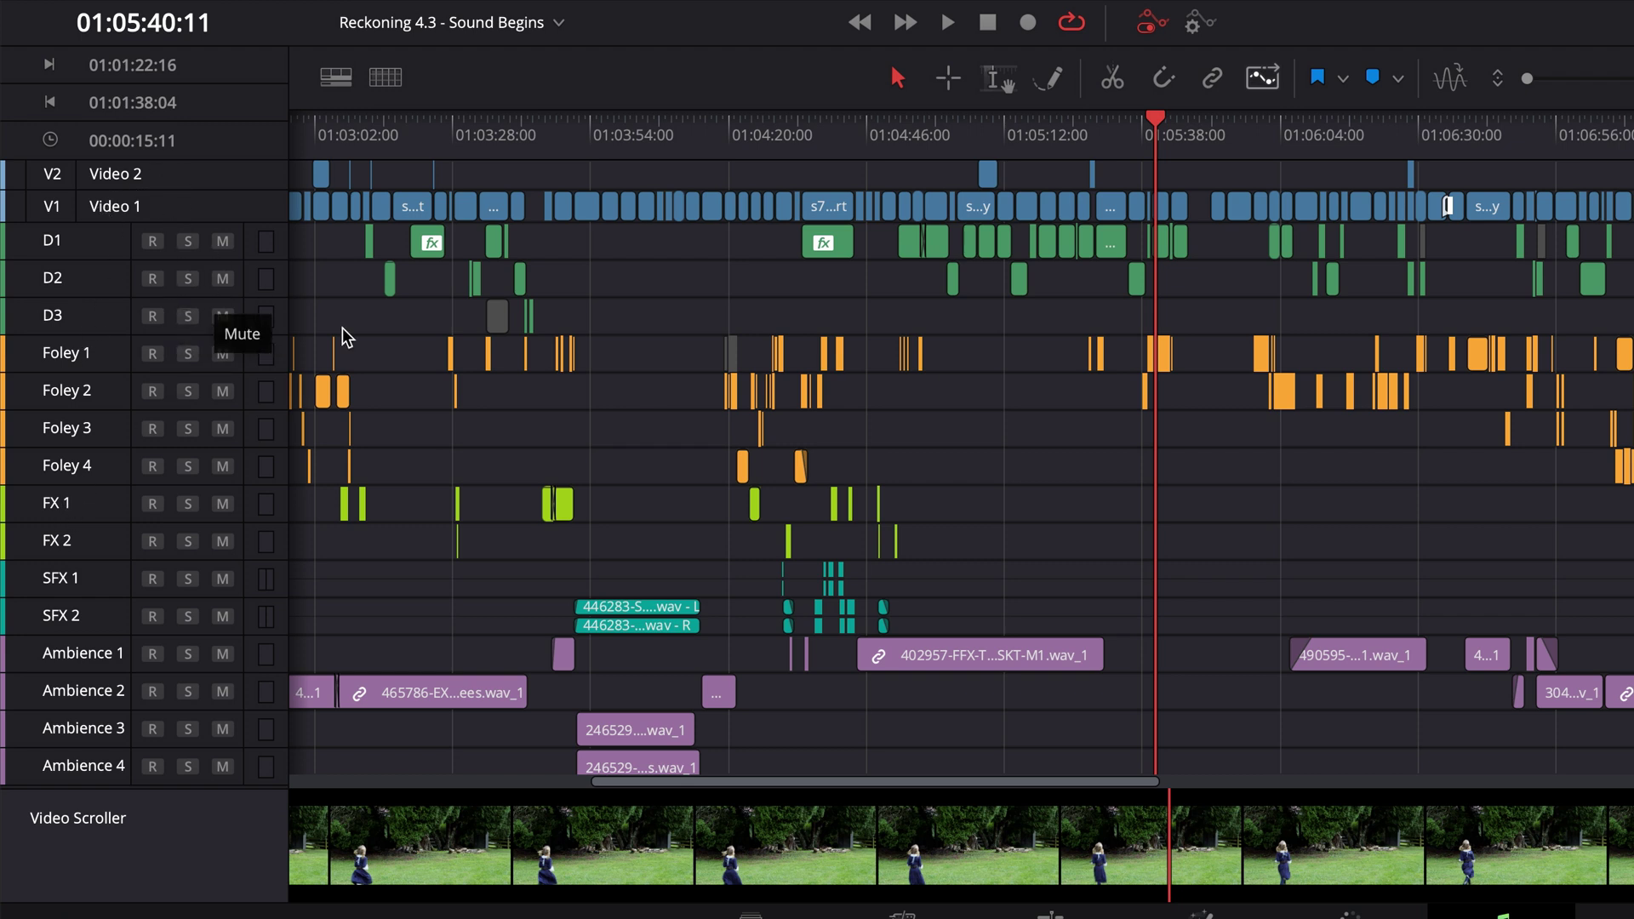
Enlarge the audio track heights until the Foley headers show volume, automation and clip counts
{"action": "scroll", "coordinate": [604, 415], "scroll_direction": "up", "scroll_amount": 2, "text": "shift"}
{"action": "scroll", "coordinate": [604, 415], "scroll_direction": "up", "scroll_amount": 4, "text": "shift"}
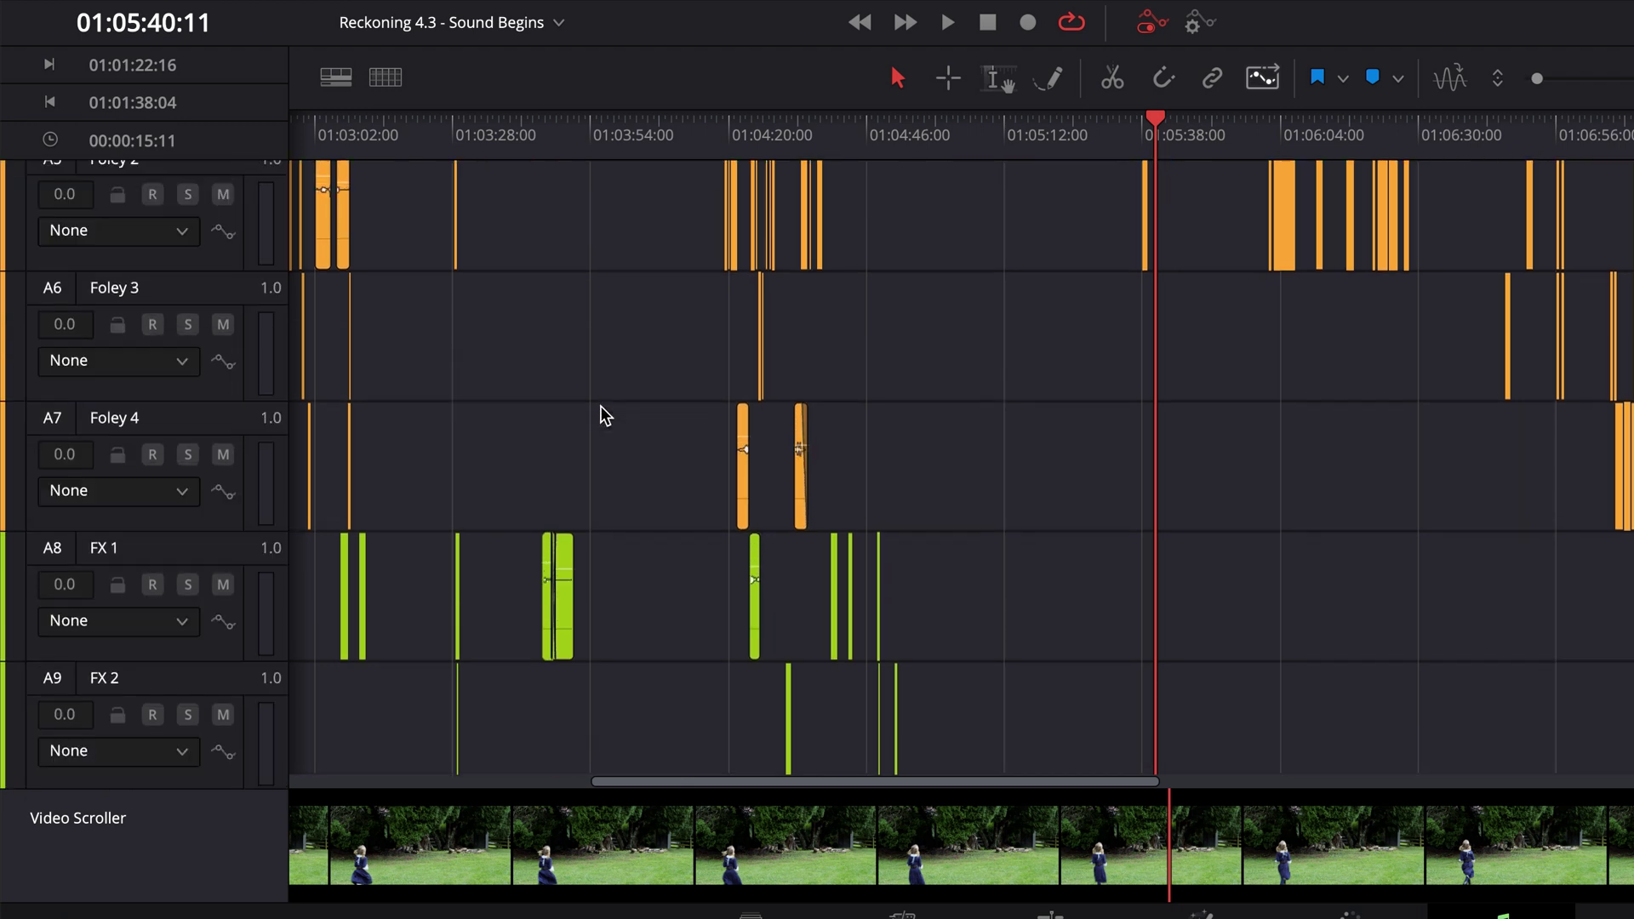
{"action": "scroll", "coordinate": [604, 416], "scroll_direction": "down", "scroll_amount": 1, "text": "shift"}
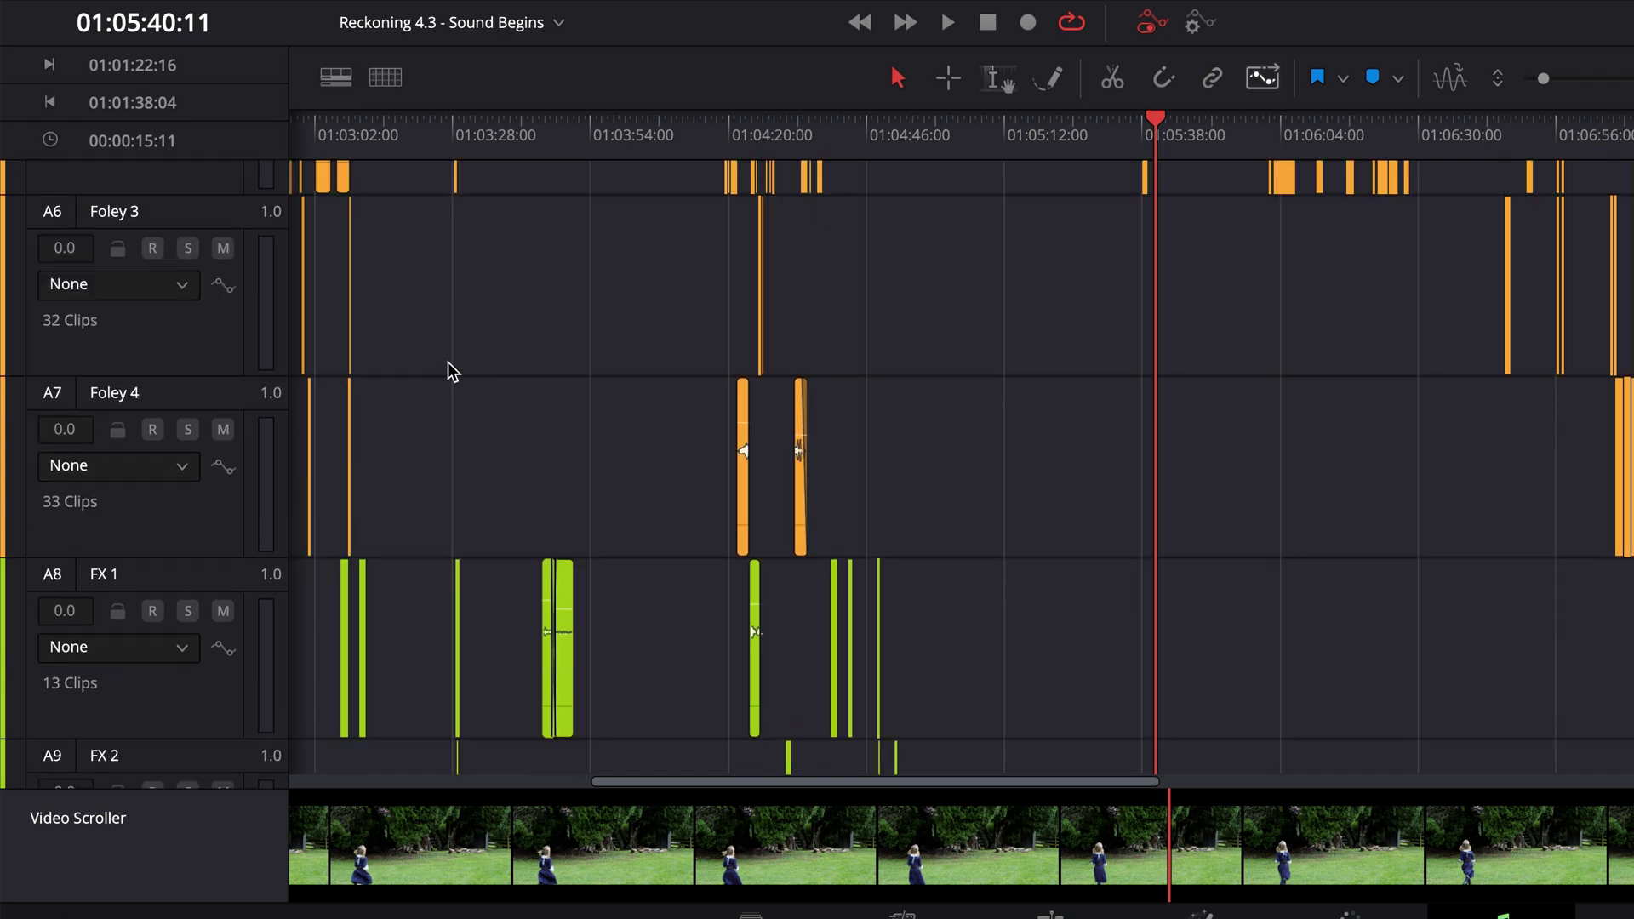
{"action": "scroll", "coordinate": [449, 366], "scroll_direction": "down", "scroll_amount": 2, "text": "shift"}
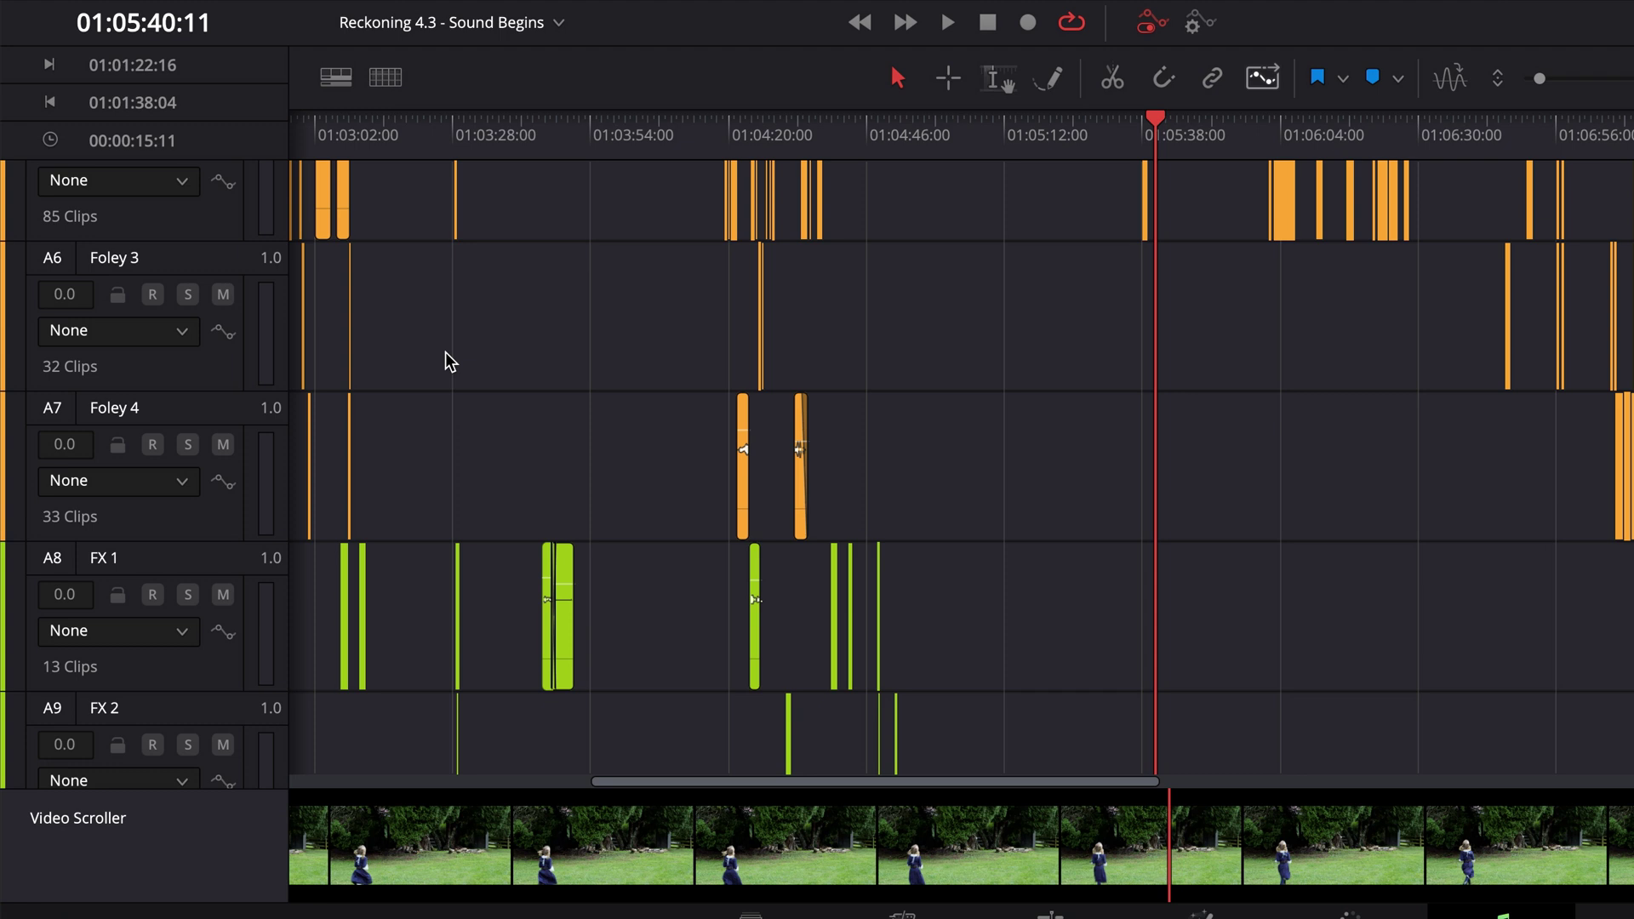
{"action": "scroll", "coordinate": [451, 363], "scroll_direction": "down", "scroll_amount": 2, "text": "shift"}
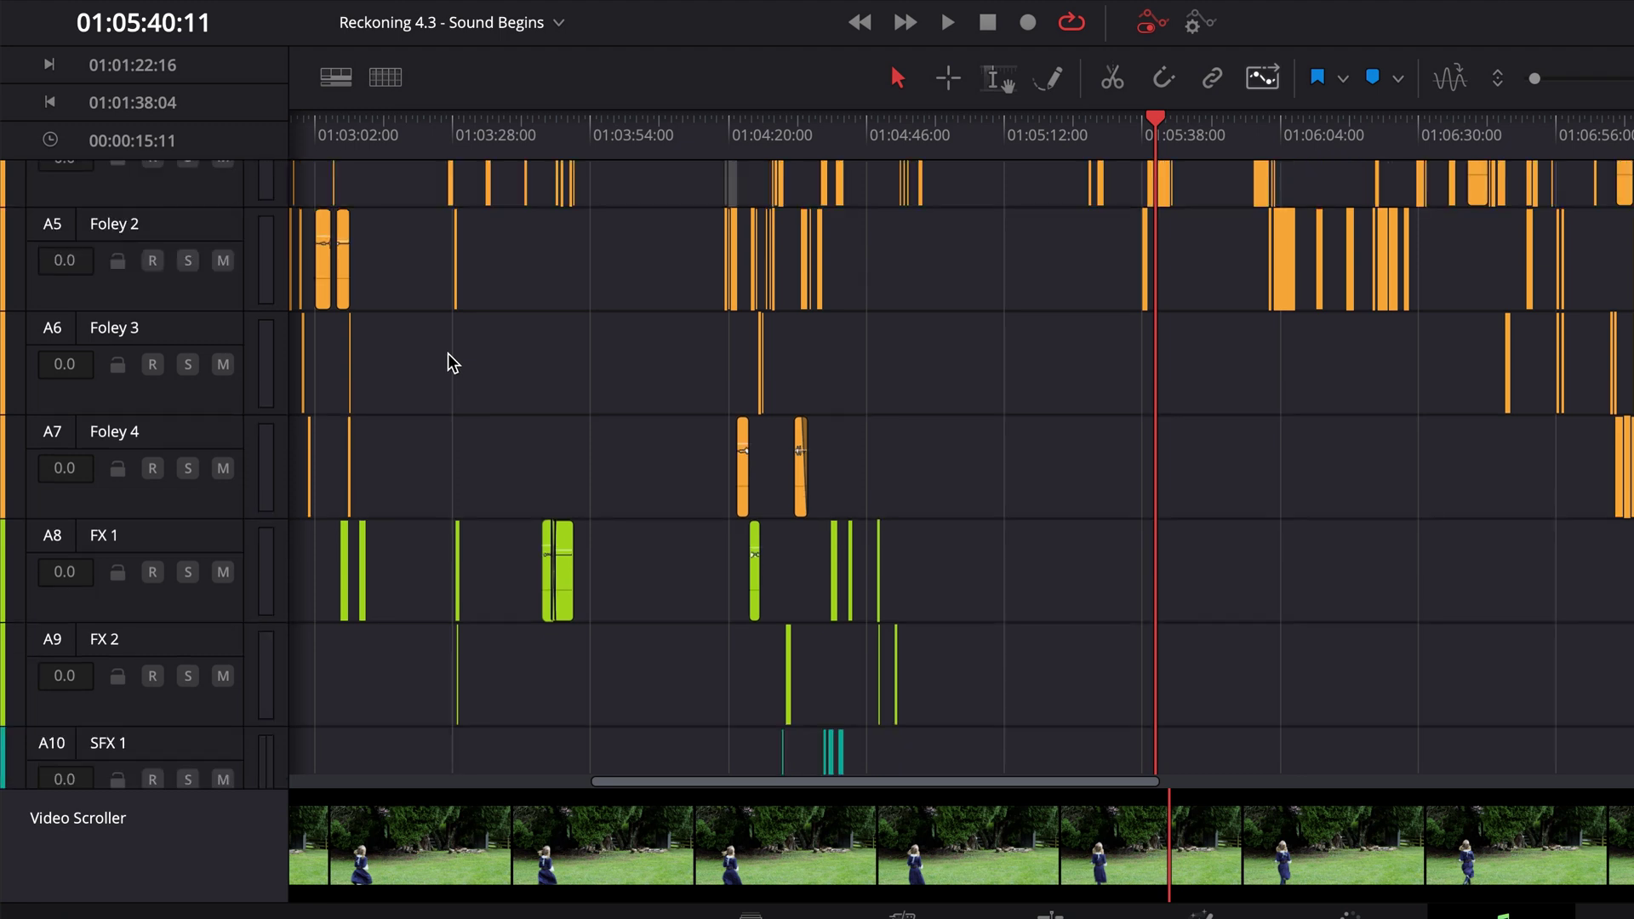
{"action": "scroll", "coordinate": [451, 363], "scroll_direction": "up", "scroll_amount": 1, "text": "shift"}
{"action": "scroll", "coordinate": [451, 364], "scroll_direction": "up", "scroll_amount": 2, "text": "shift"}
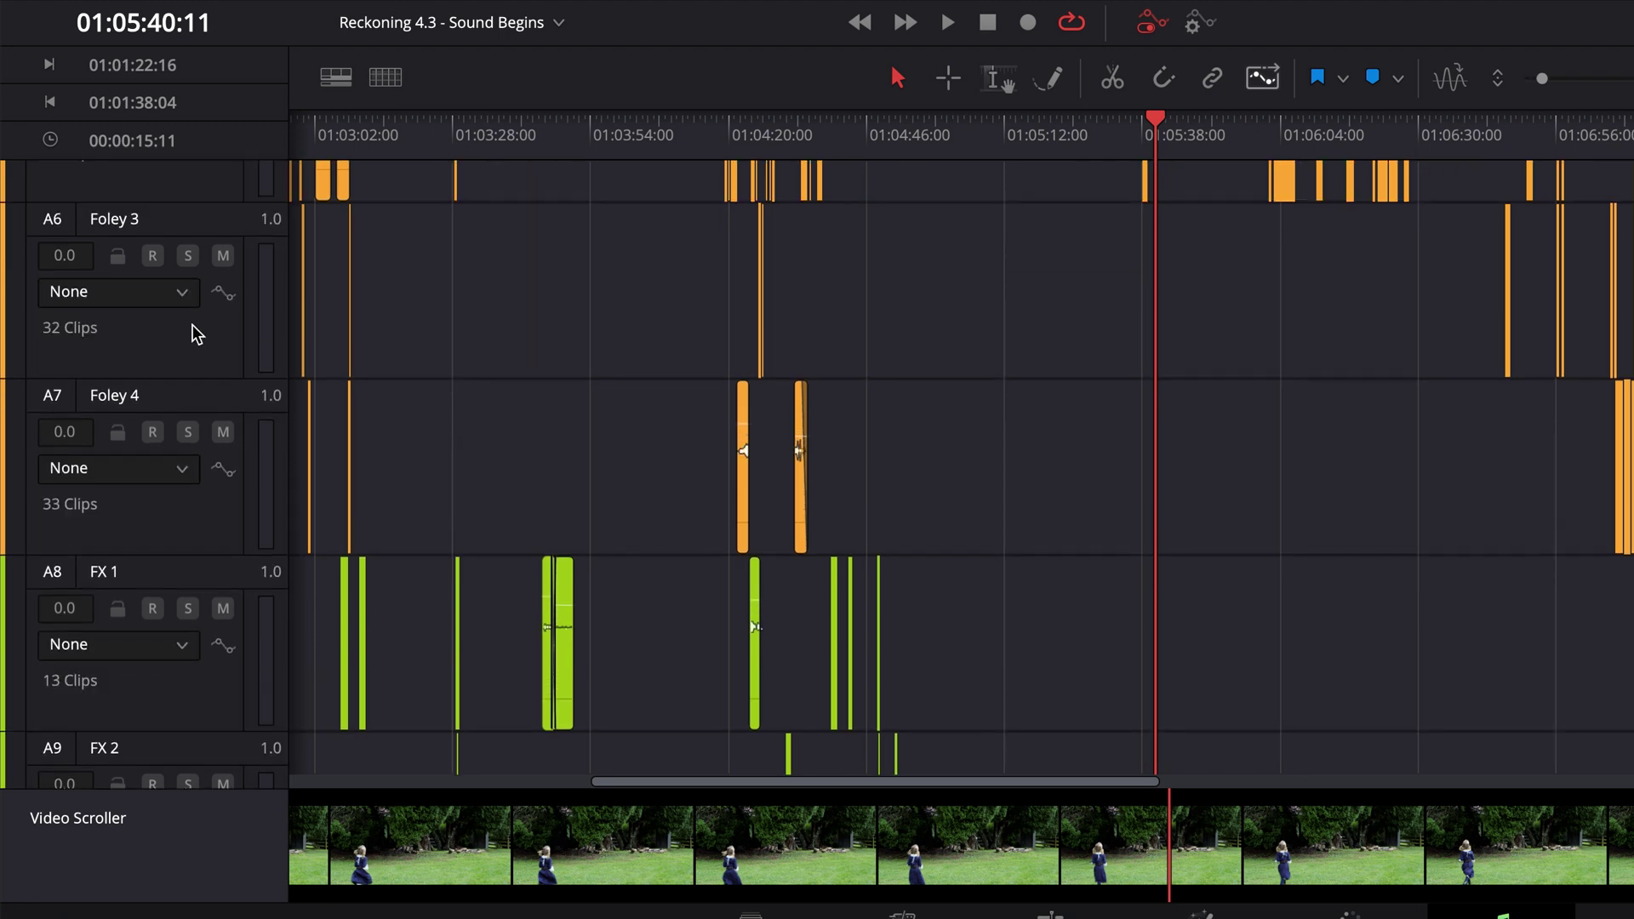
{"action": "scroll", "coordinate": [68, 340], "scroll_direction": "up", "scroll_amount": 2}
{"action": "scroll", "coordinate": [128, 317], "scroll_direction": "up", "scroll_amount": 4}
{"action": "scroll", "coordinate": [164, 346], "scroll_direction": "down", "scroll_amount": 1}
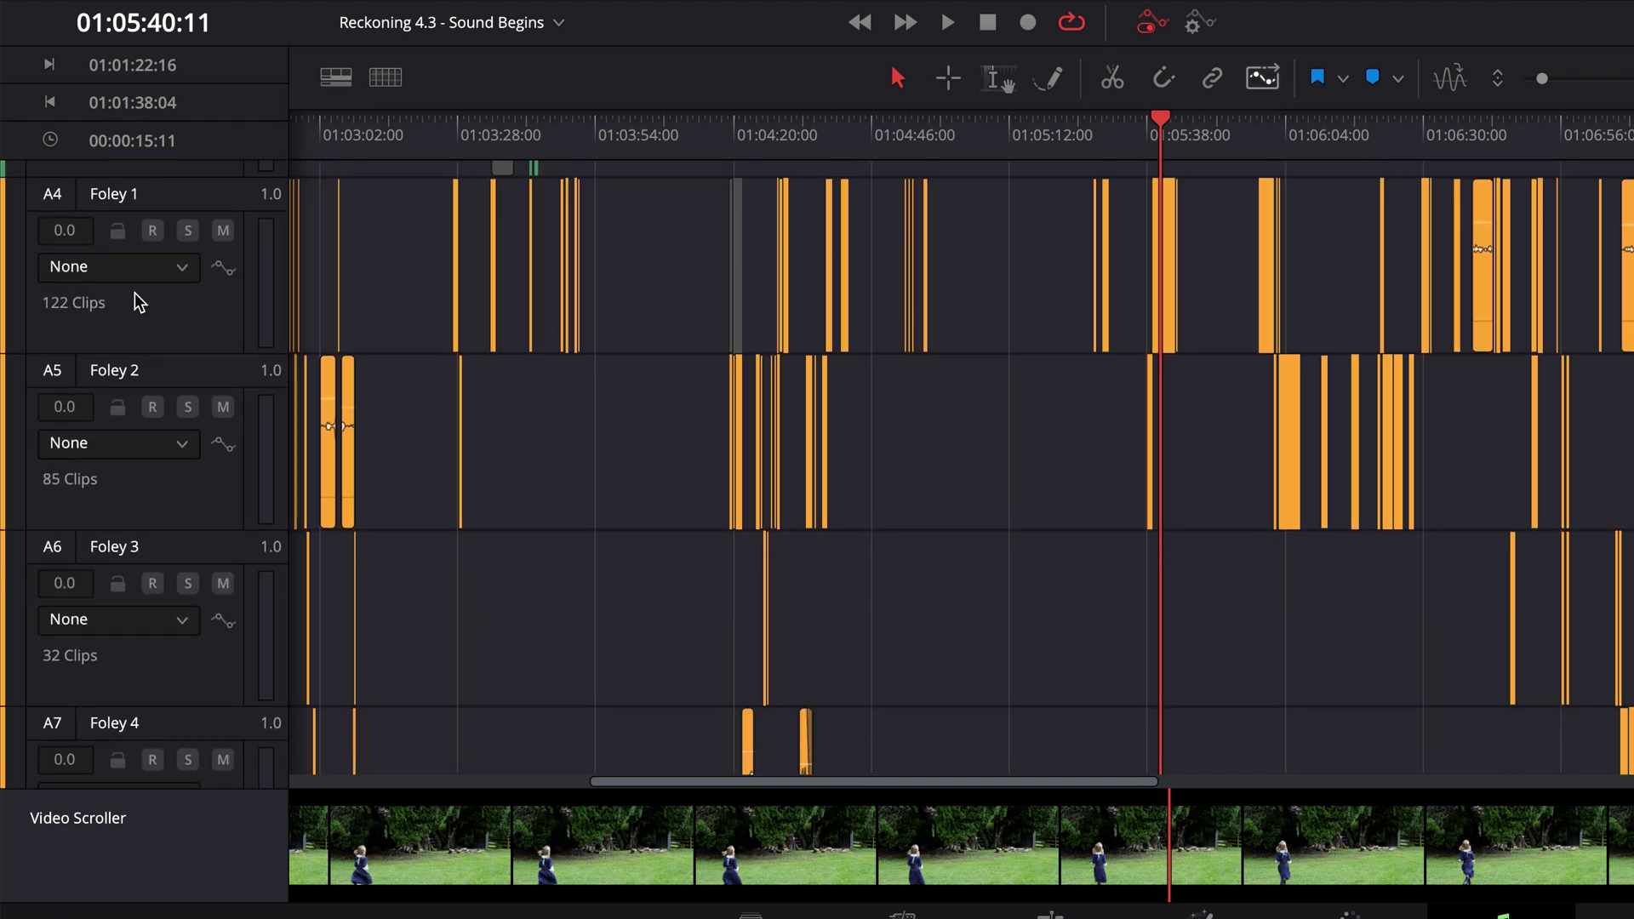
Inspect the Foley 2 track's context options and automation choices, leaving automation at None
{"action": "right_click", "coordinate": [270, 371]}
{"action": "key", "text": "Escape"}
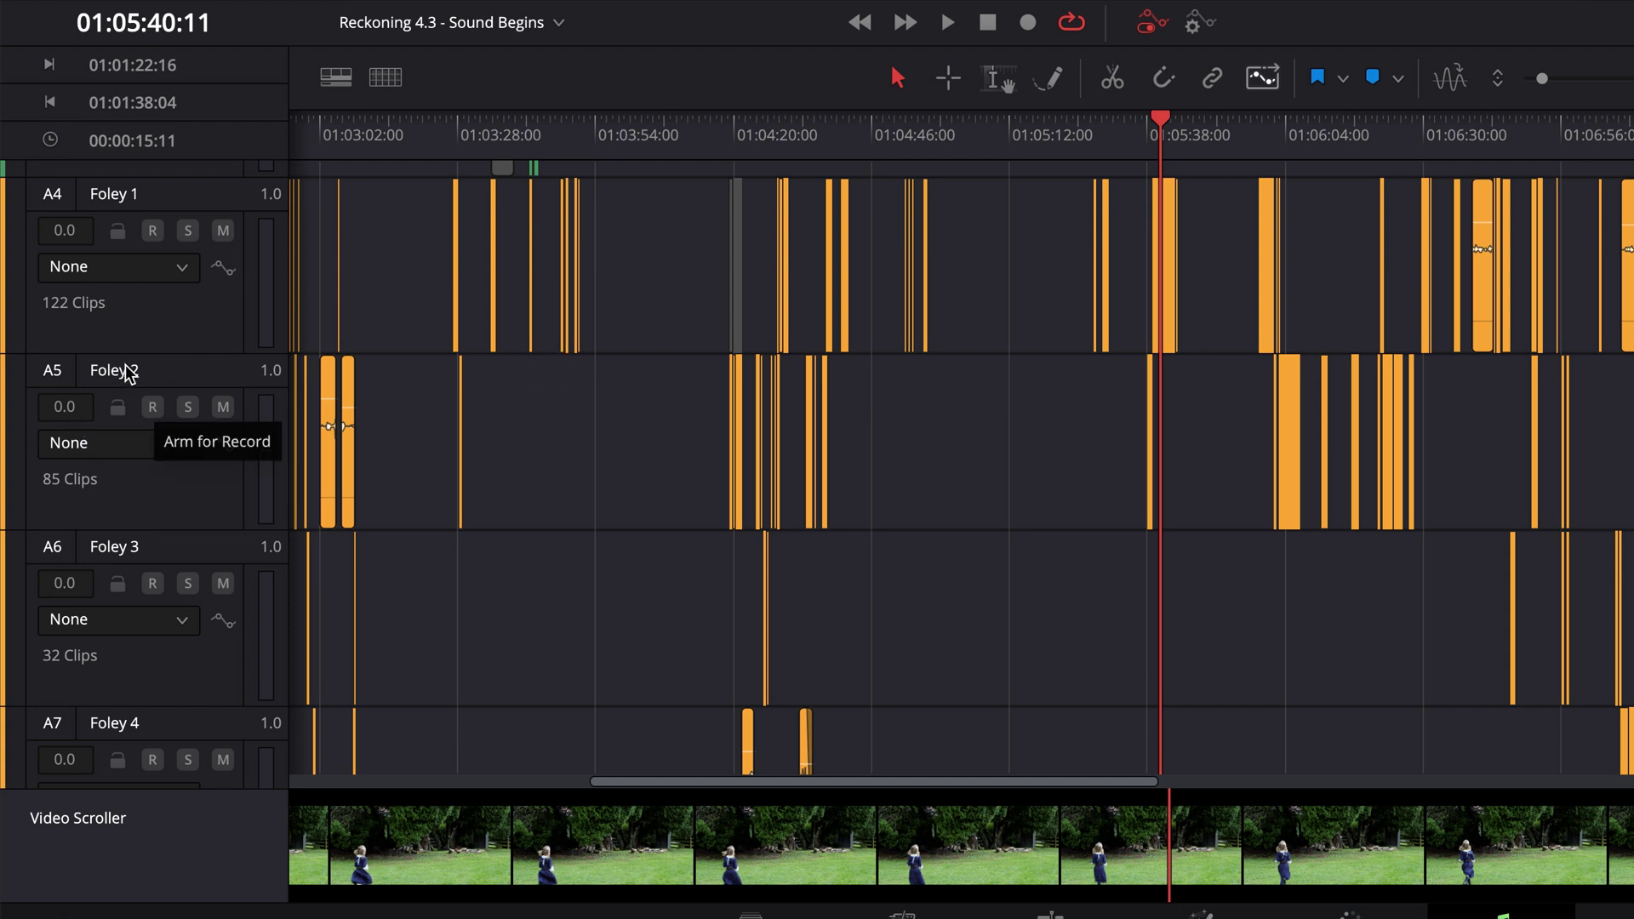
{"action": "scroll", "coordinate": [102, 434], "scroll_direction": "down", "scroll_amount": 15}
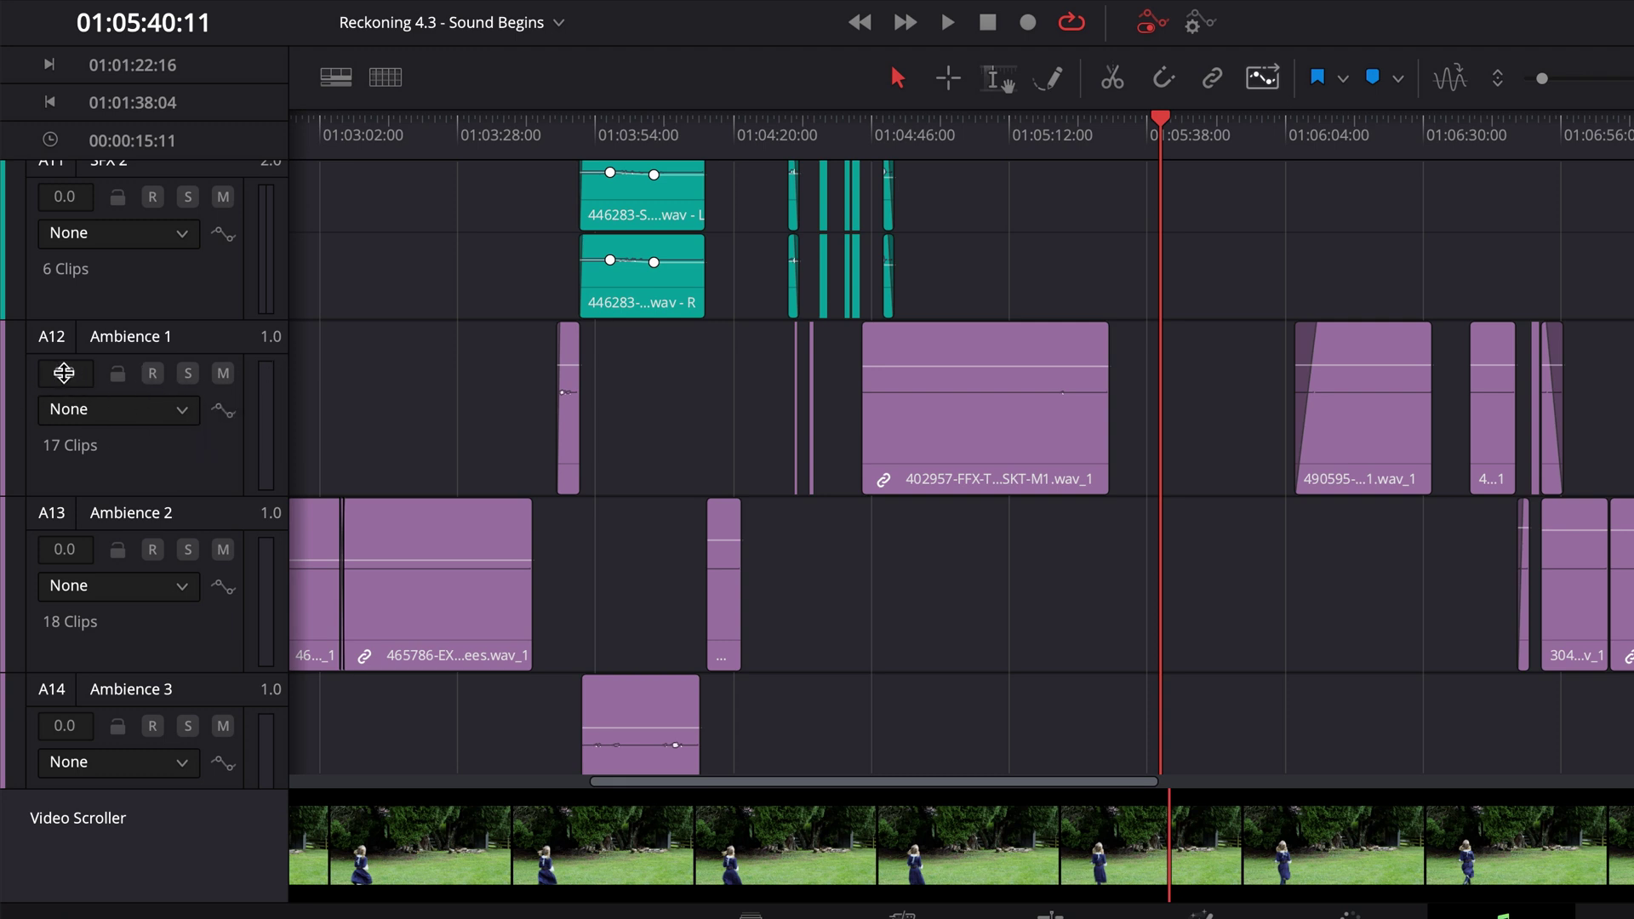
{"action": "scroll", "coordinate": [64, 372], "scroll_direction": "up", "scroll_amount": 15}
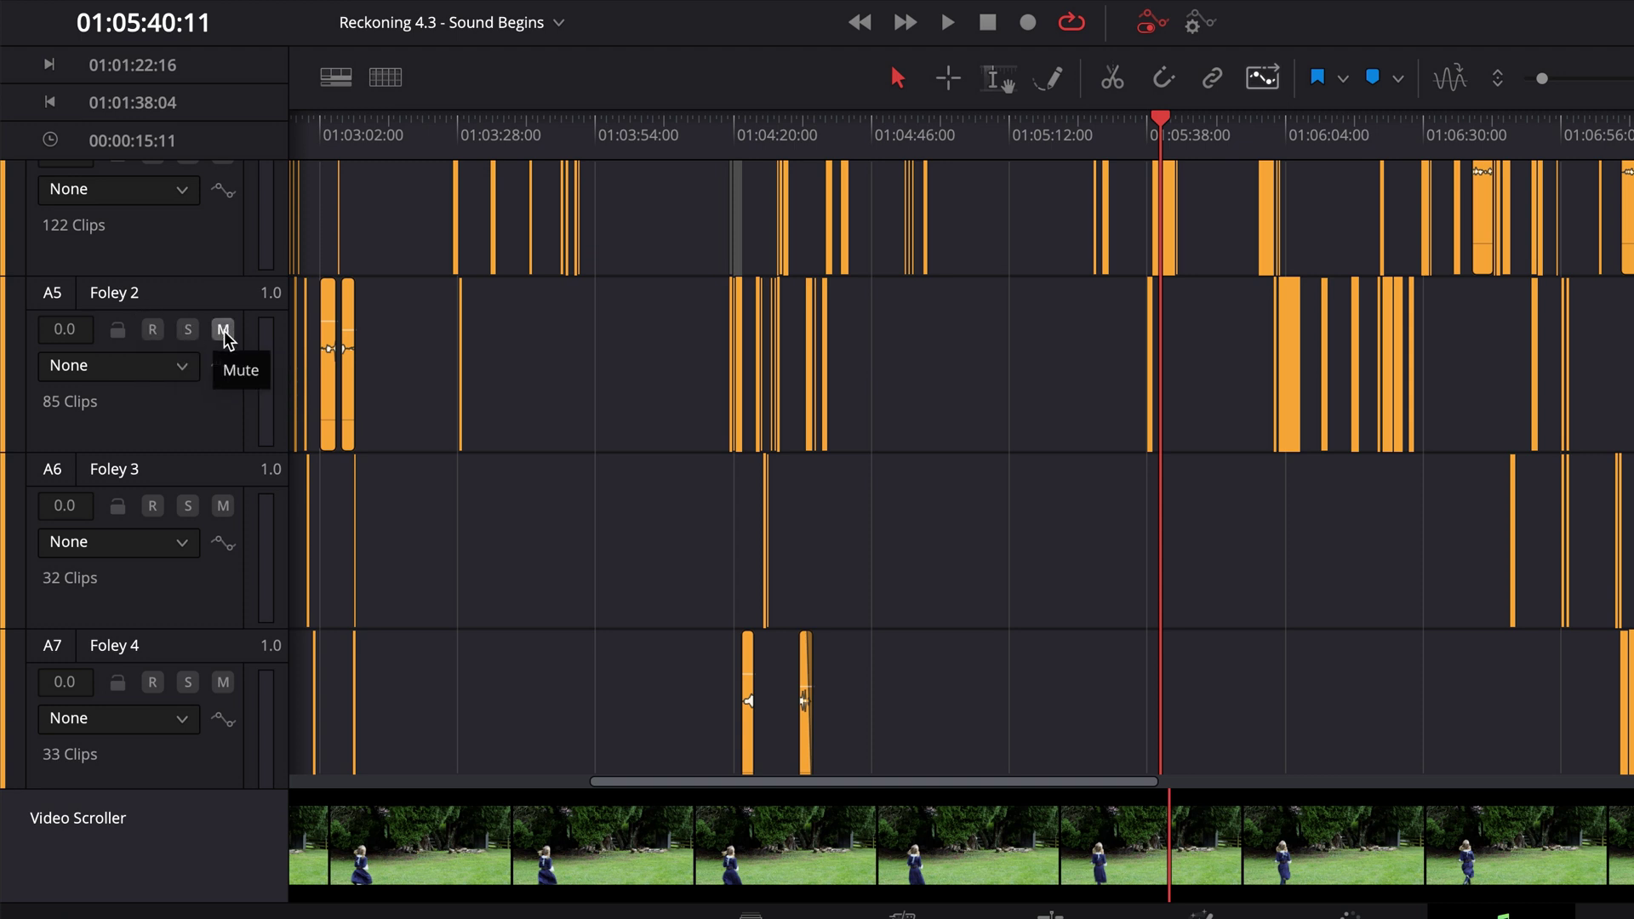
{"action": "left_click", "coordinate": [184, 374]}
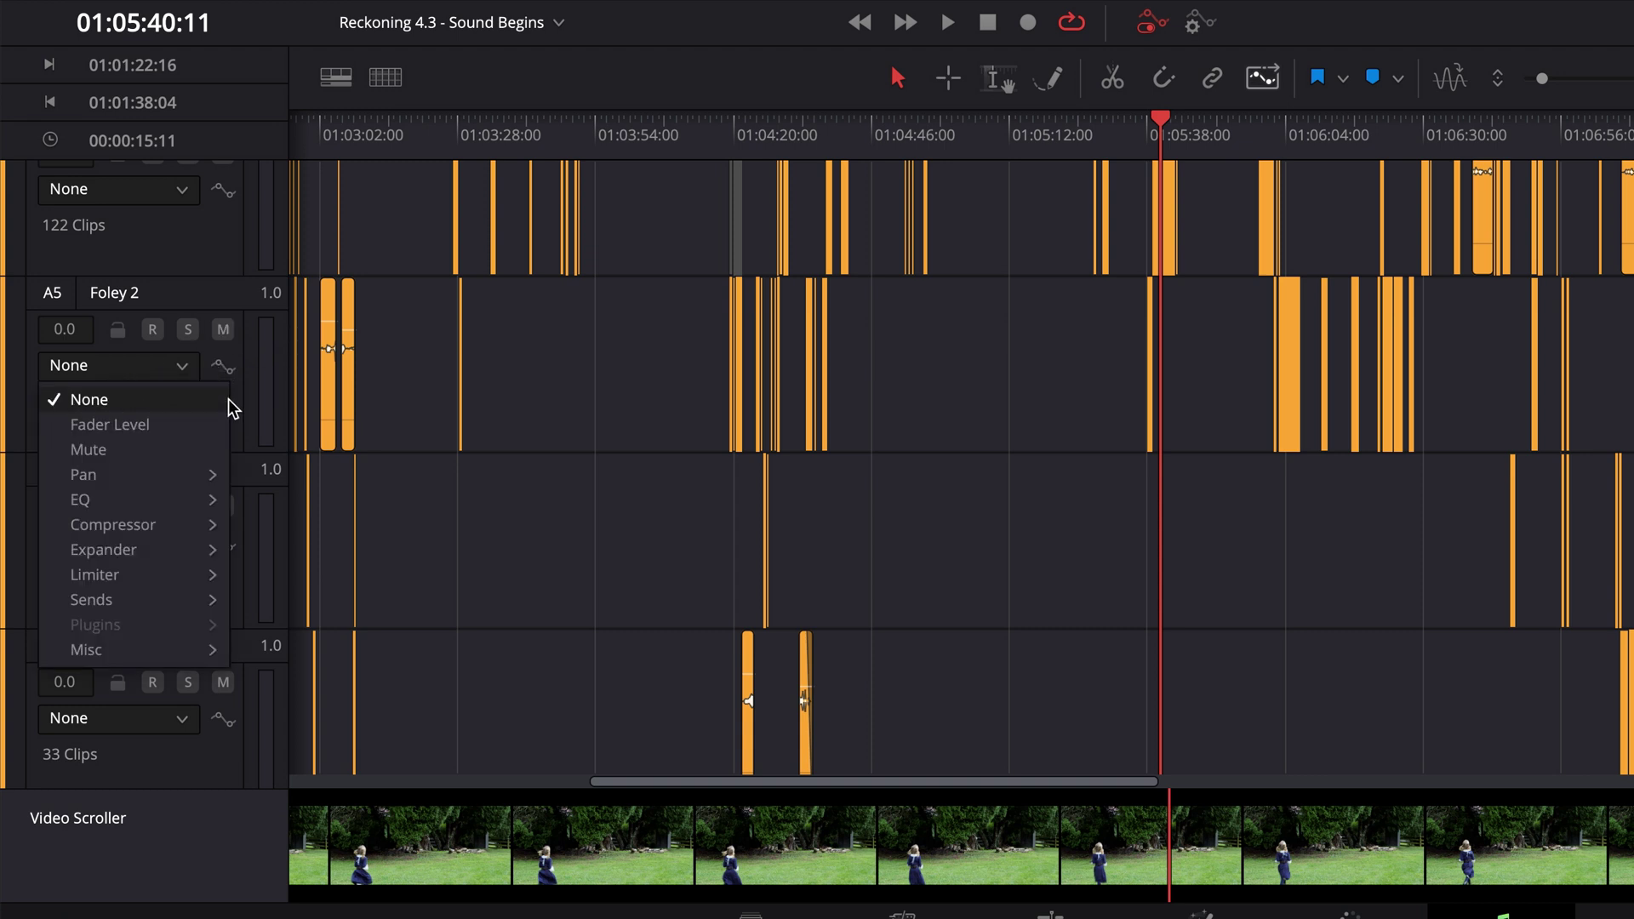
{"action": "left_click", "coordinate": [249, 411]}
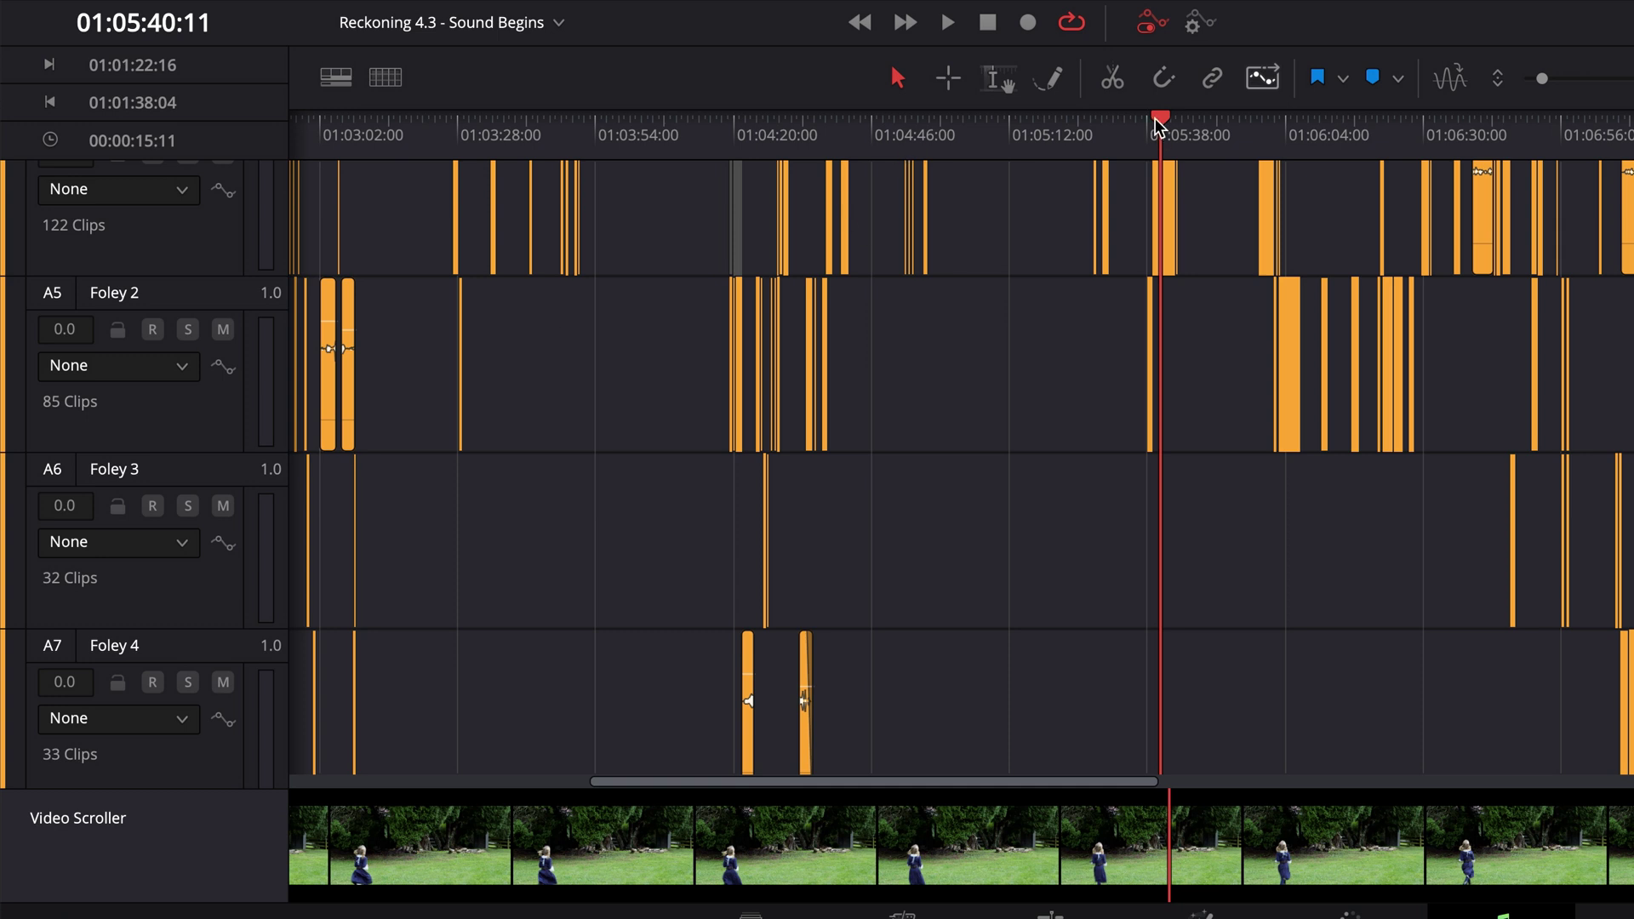
Play the mix briefly, stop at 01:05:43:15 on the seated man, then show timeline view options
{"action": "key", "text": "space"}
{"action": "scroll", "coordinate": [266, 472], "scroll_direction": "up", "scroll_amount": 5}
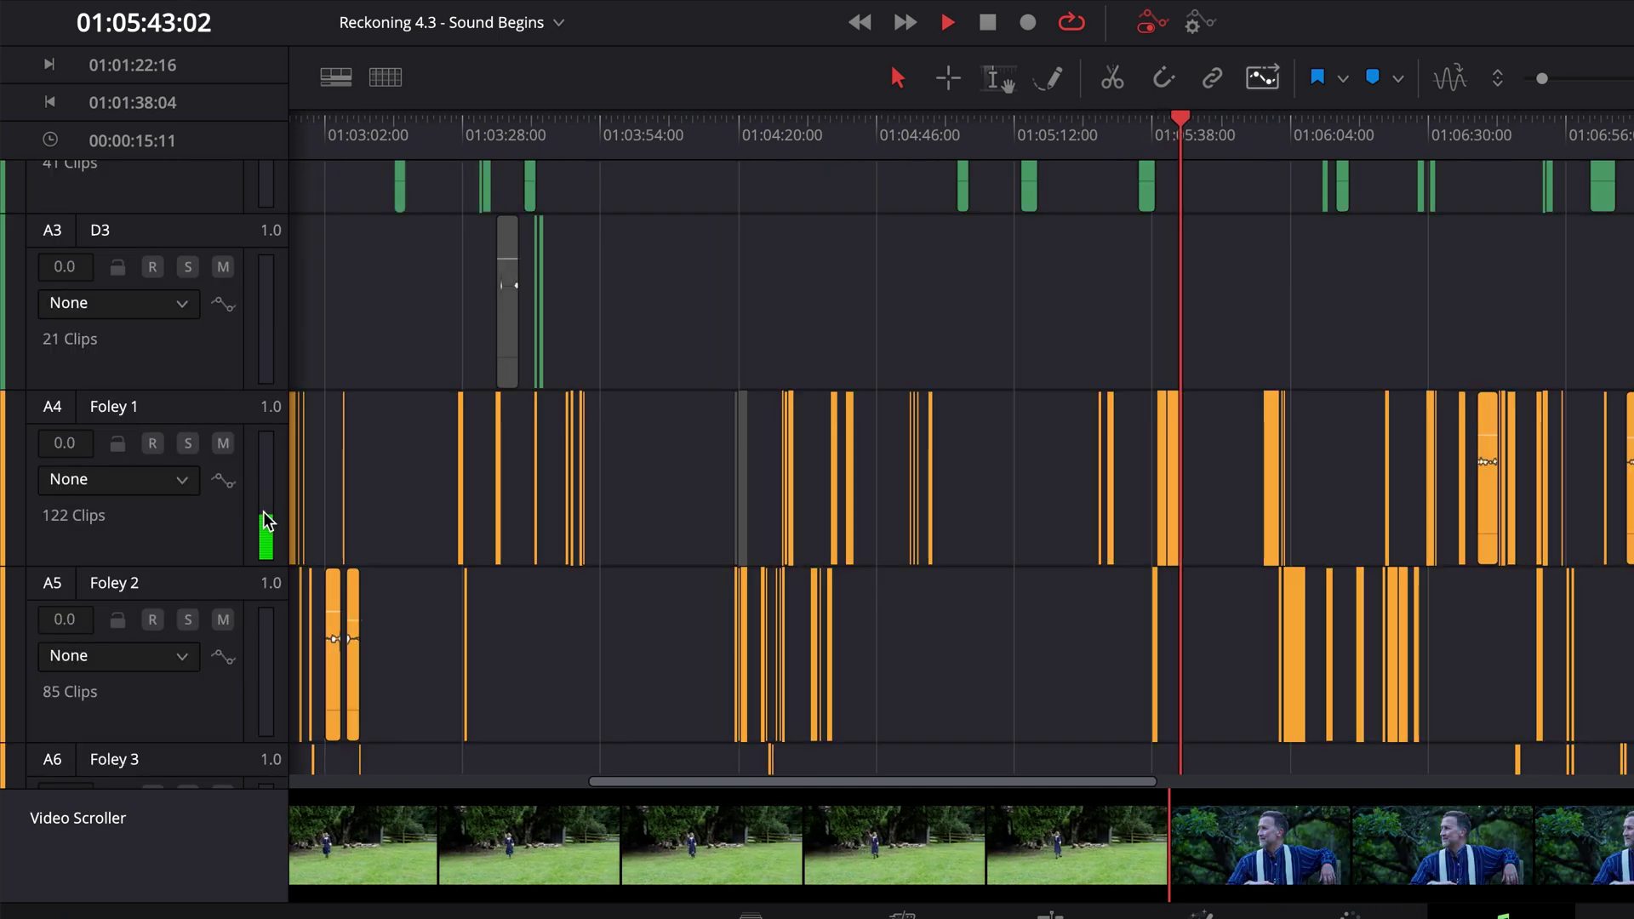
{"action": "key", "text": "space"}
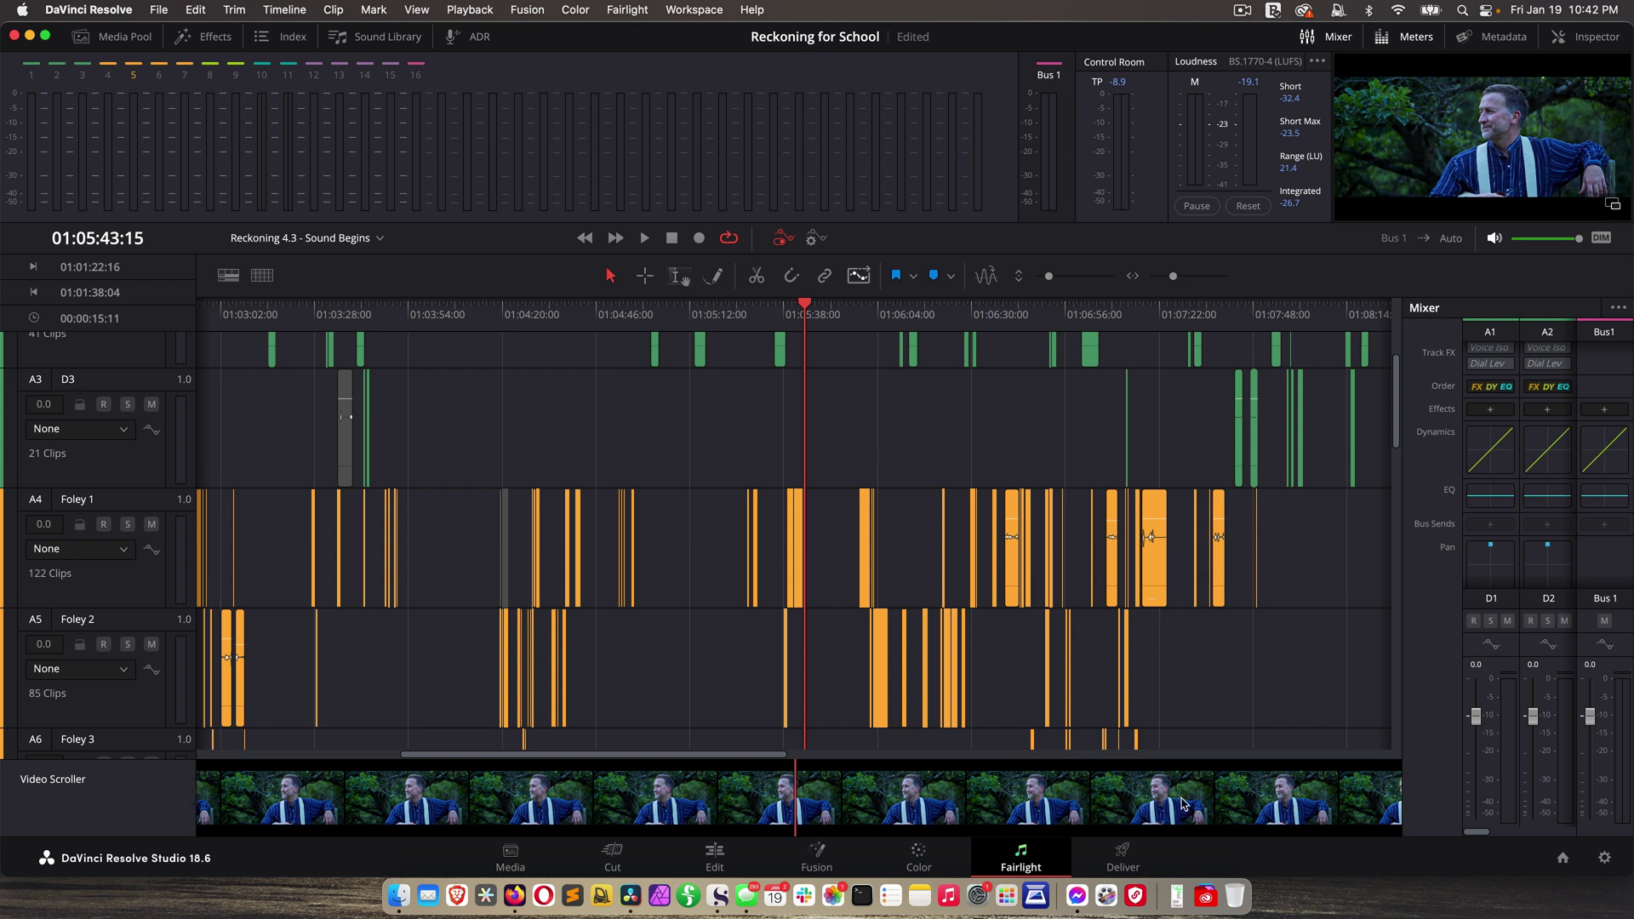
{"action": "left_click", "coordinate": [226, 277]}
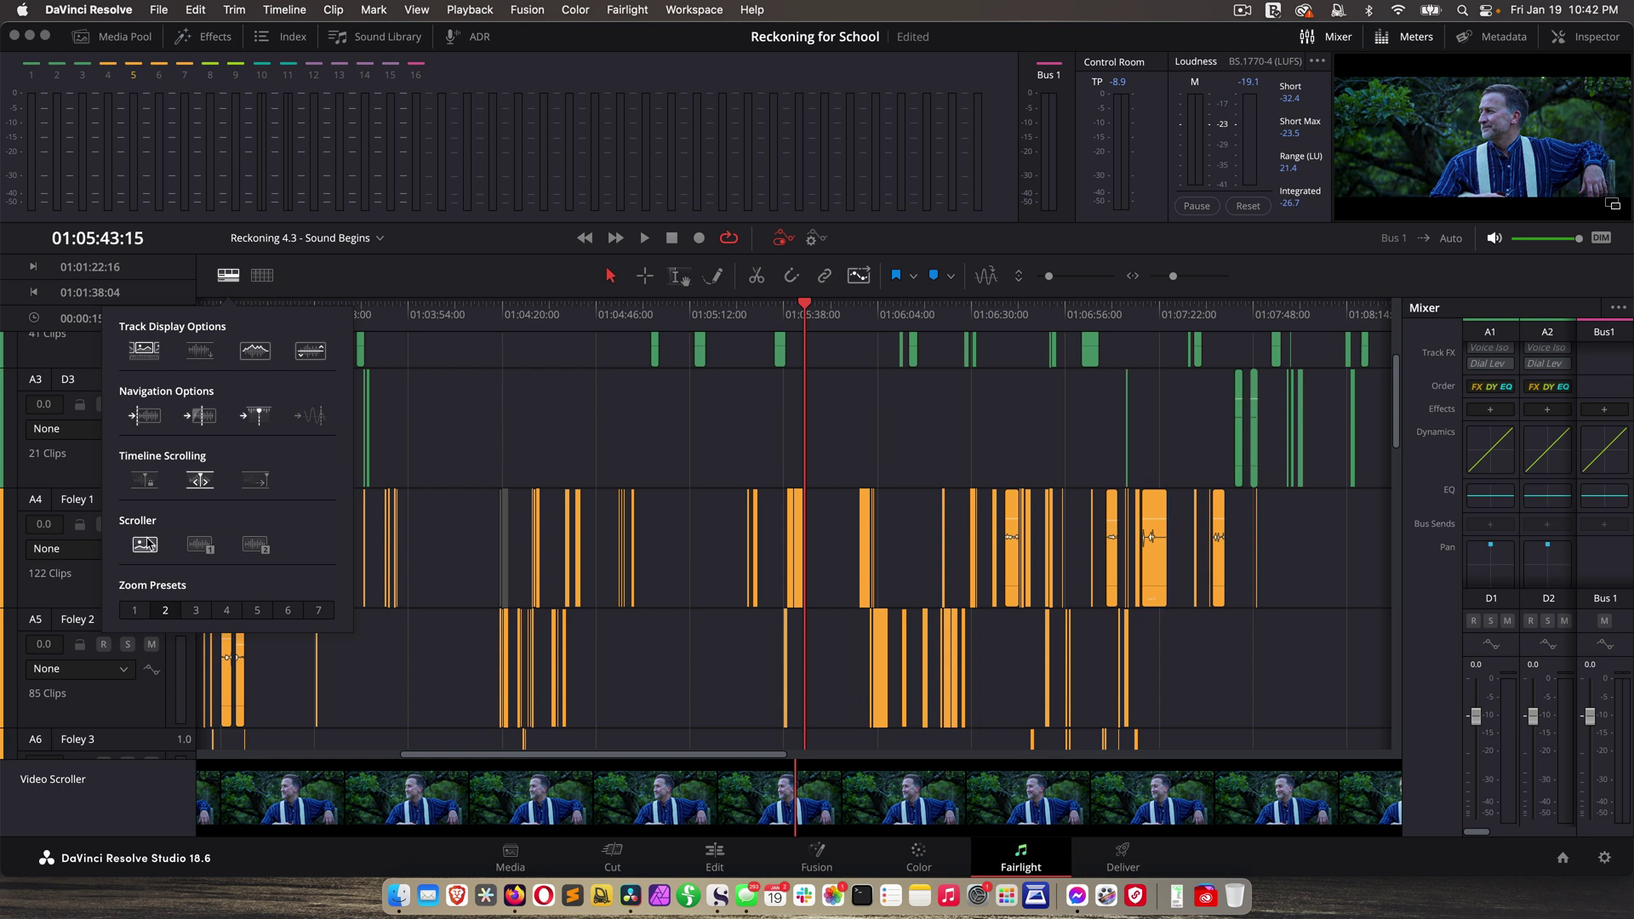